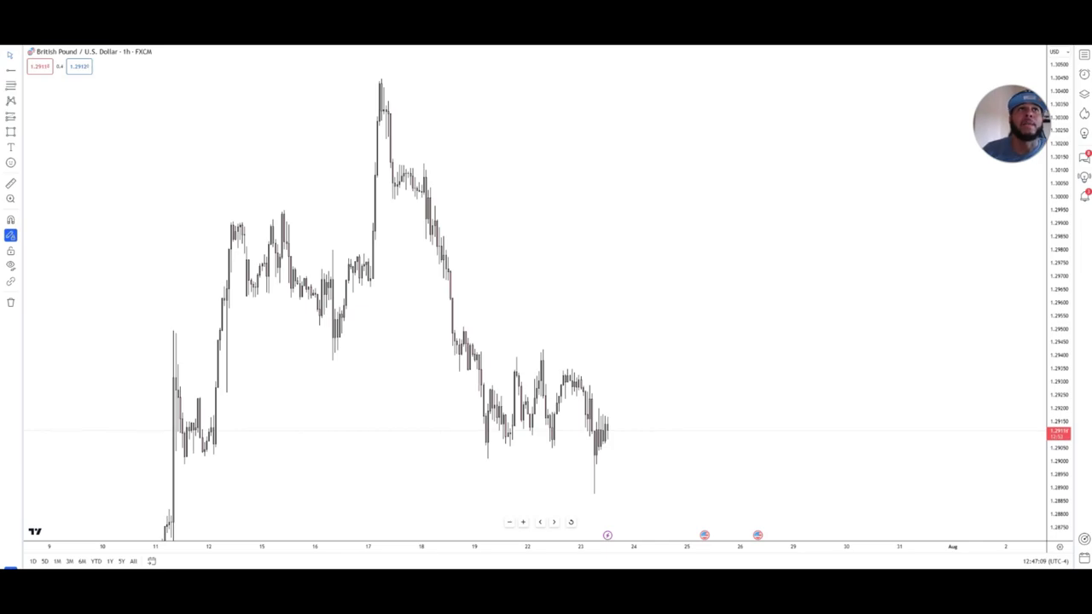
Switch the GBPUSD chart to the daily timeframe and bring the price history back to 2023 into view.
{"action": "key", "text": "Escape"}
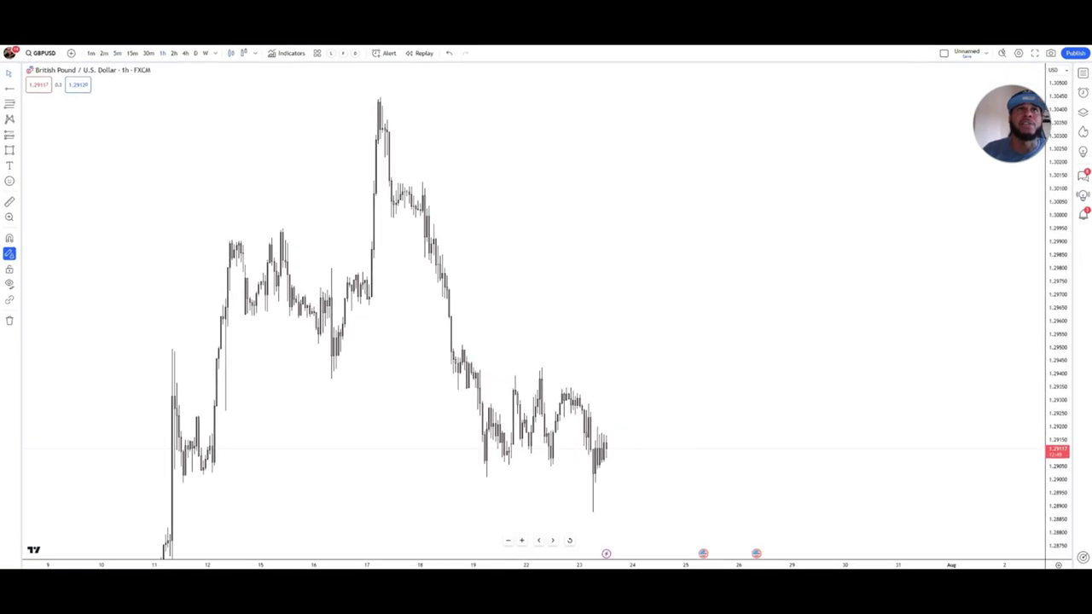
{"action": "left_click", "coordinate": [196, 53]}
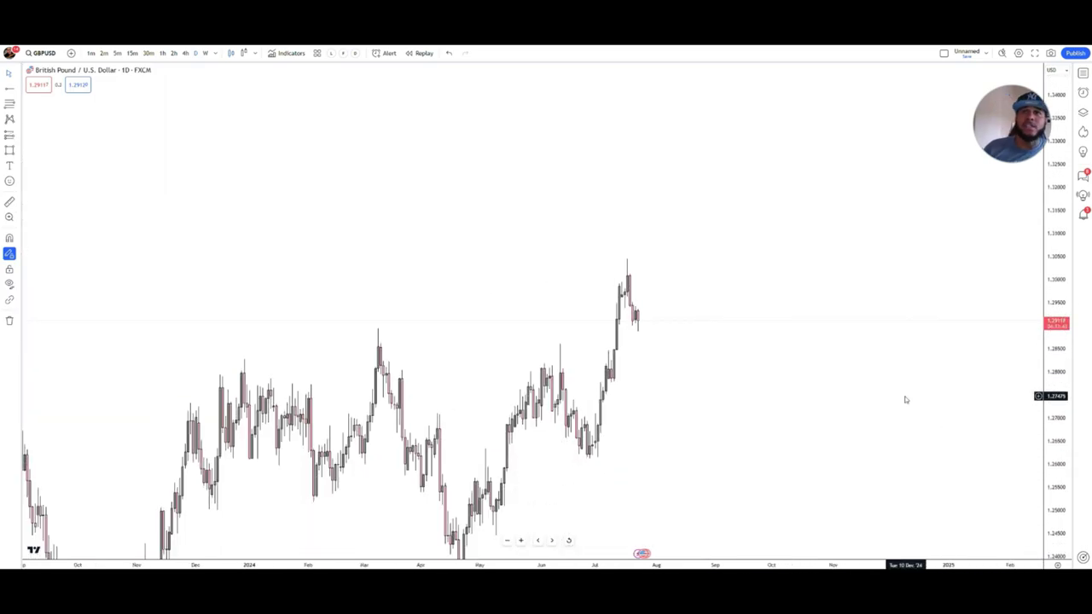
{"action": "scroll", "coordinate": [912, 384], "scroll_direction": "down", "scroll_amount": 5}
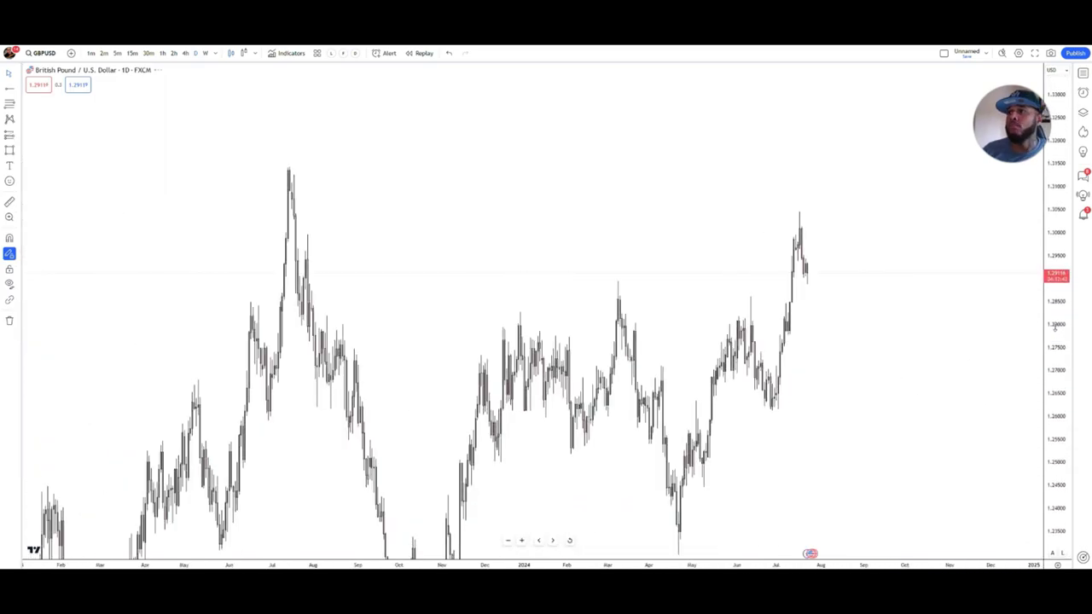
{"action": "left_click_drag", "start_coordinate": [959, 362], "coordinate": [873, 372]}
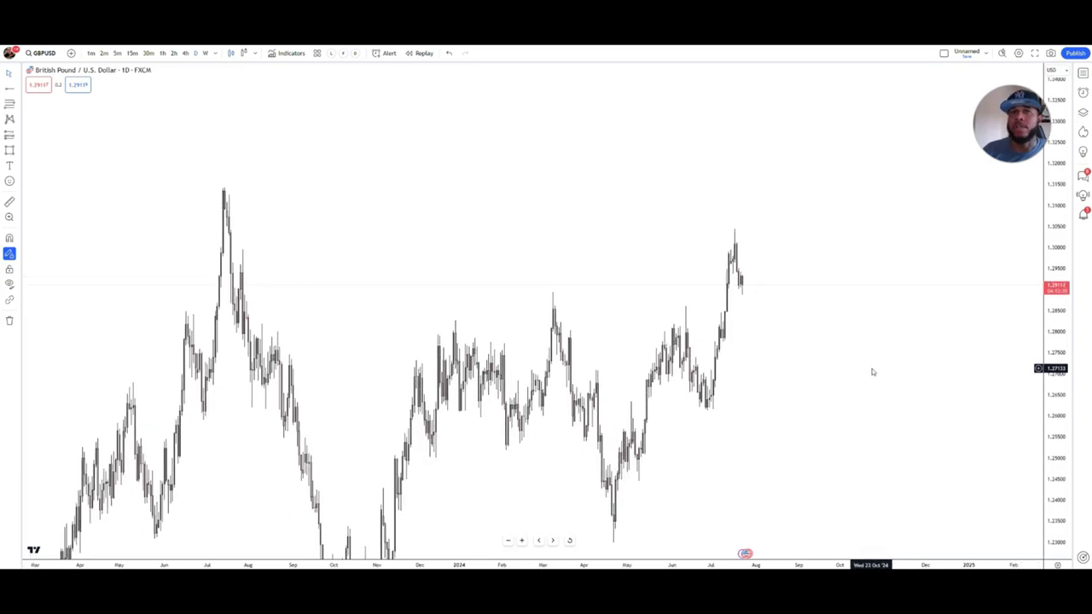
{"action": "scroll", "coordinate": [938, 381], "scroll_direction": "up", "scroll_amount": 1}
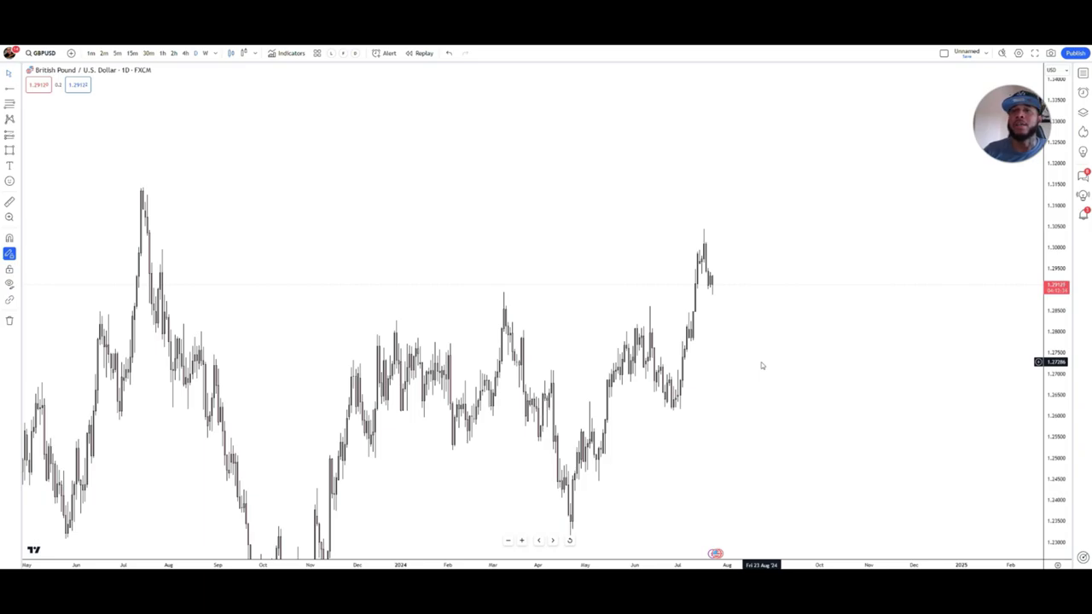
Place a horizontal ray at the early October 2023 swing low, at about 1.207.
{"action": "scroll", "coordinate": [758, 364], "scroll_direction": "up", "scroll_amount": 4}
{"action": "left_click_drag", "start_coordinate": [546, 357], "coordinate": [609, 348]}
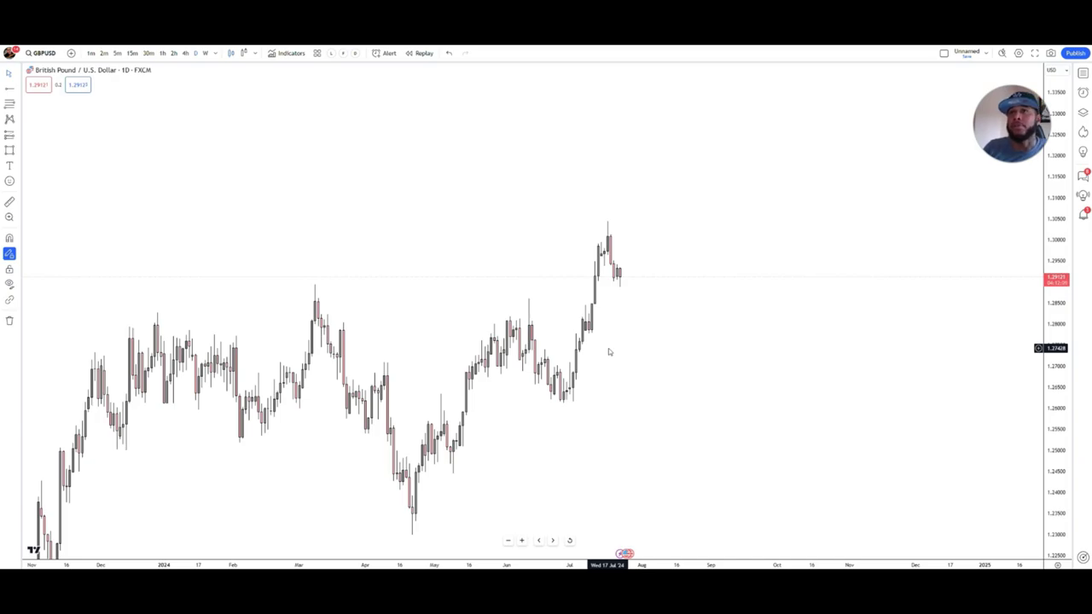
{"action": "scroll", "coordinate": [608, 349], "scroll_direction": "down", "scroll_amount": 7}
{"action": "left_click_drag", "start_coordinate": [560, 415], "coordinate": [539, 273]}
{"action": "scroll", "coordinate": [576, 327], "scroll_direction": "up", "scroll_amount": 4}
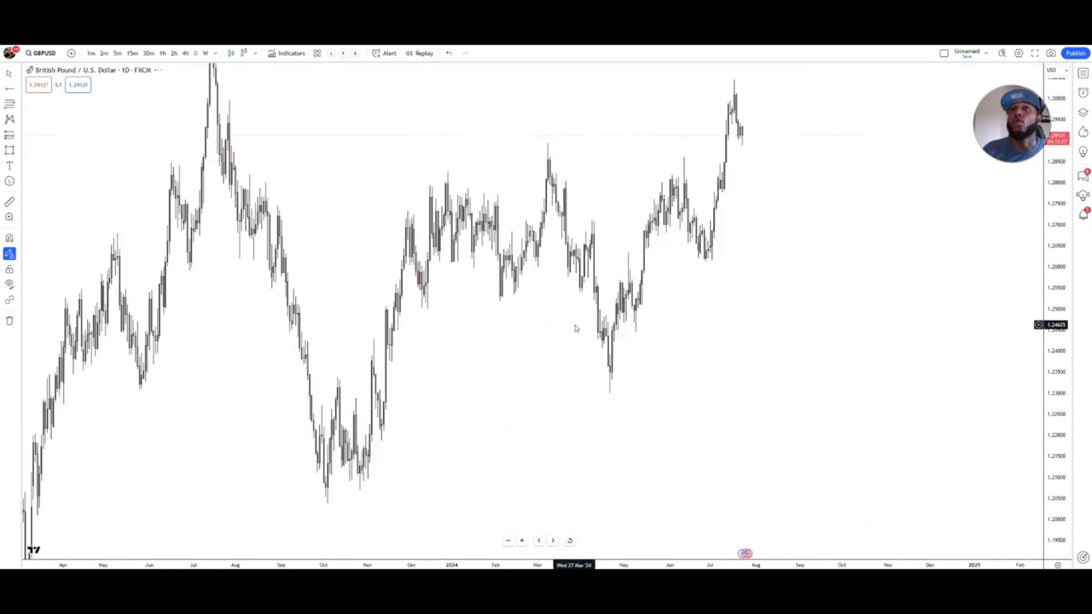
{"action": "key", "text": "alt+j"}
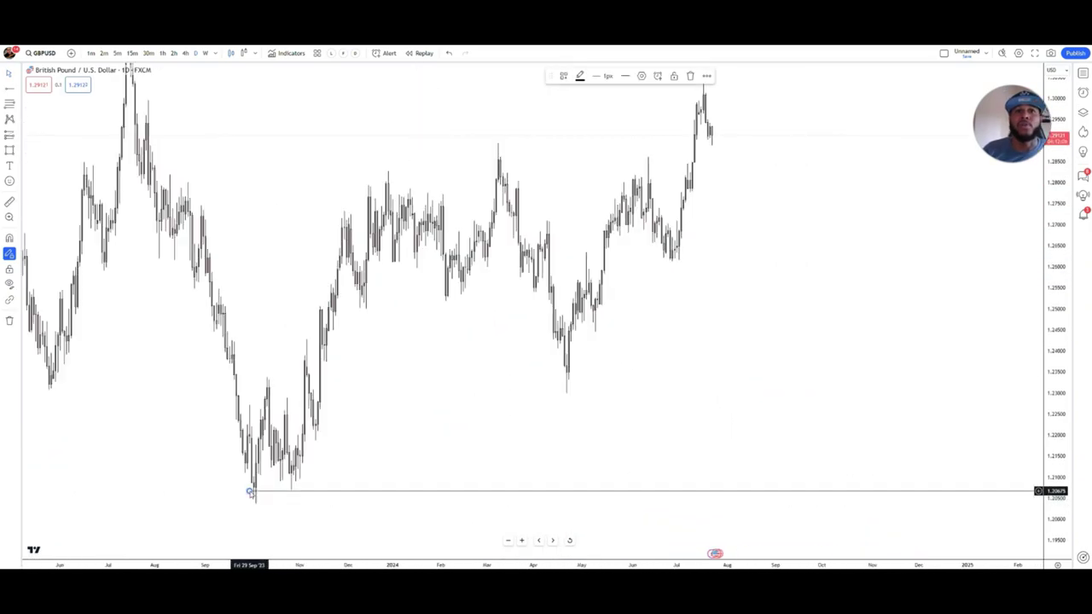
{"action": "left_click_drag", "start_coordinate": [252, 492], "coordinate": [252, 487]}
{"action": "left_click", "coordinate": [345, 418]}
{"action": "left_click_drag", "start_coordinate": [445, 393], "coordinate": [483, 419]}
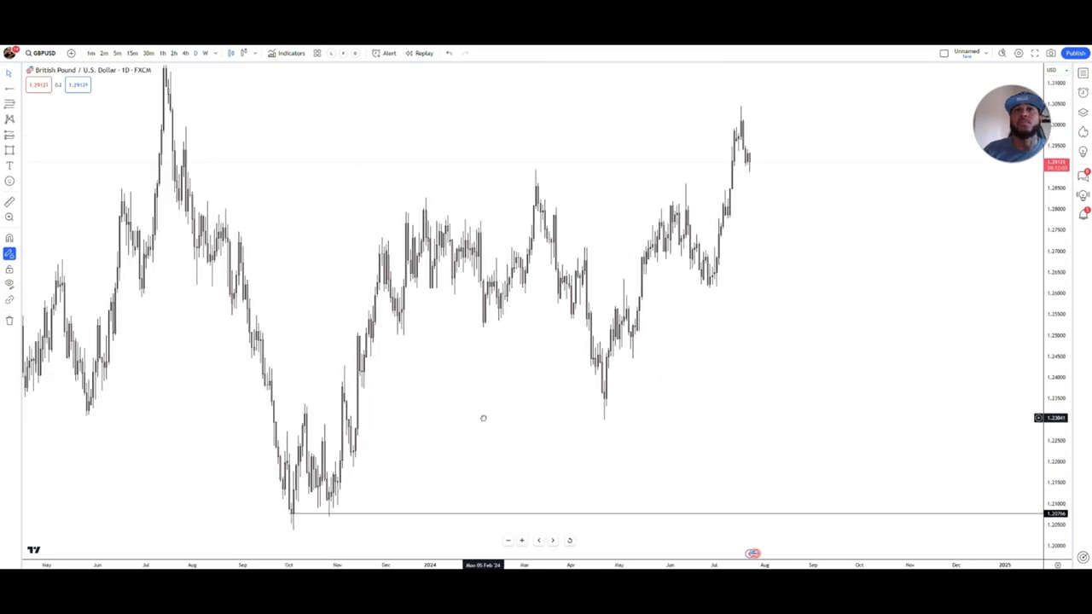
Trace the price swings with connected arrows from the October 2023 low through the December high, February low and March high to the April 2024 low.
{"action": "left_click", "coordinate": [288, 517]}
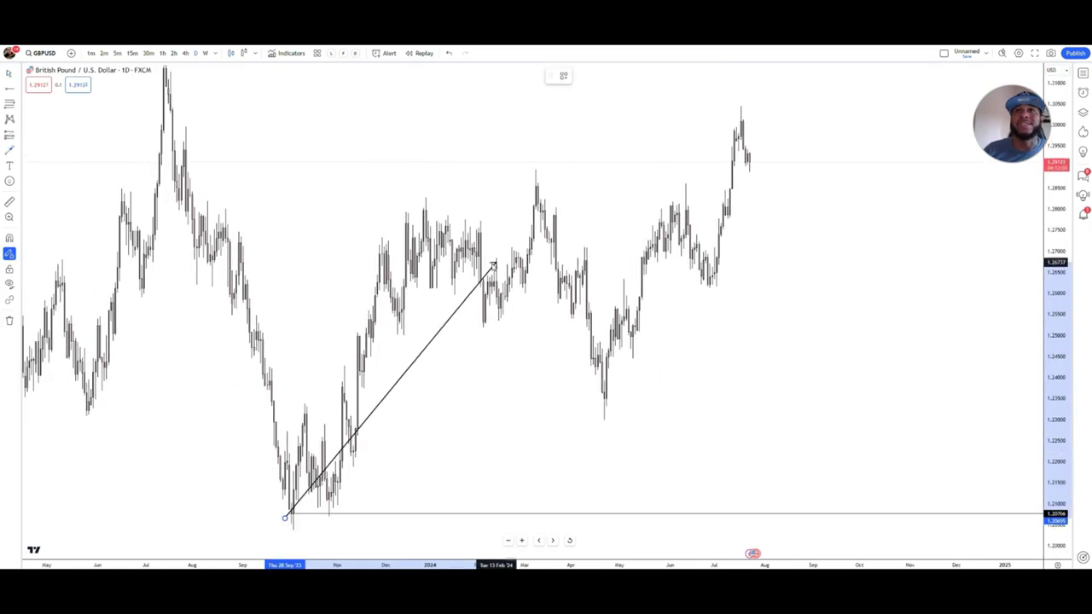
{"action": "left_click", "coordinate": [435, 205]}
{"action": "left_click", "coordinate": [486, 324]}
{"action": "left_click", "coordinate": [539, 179]}
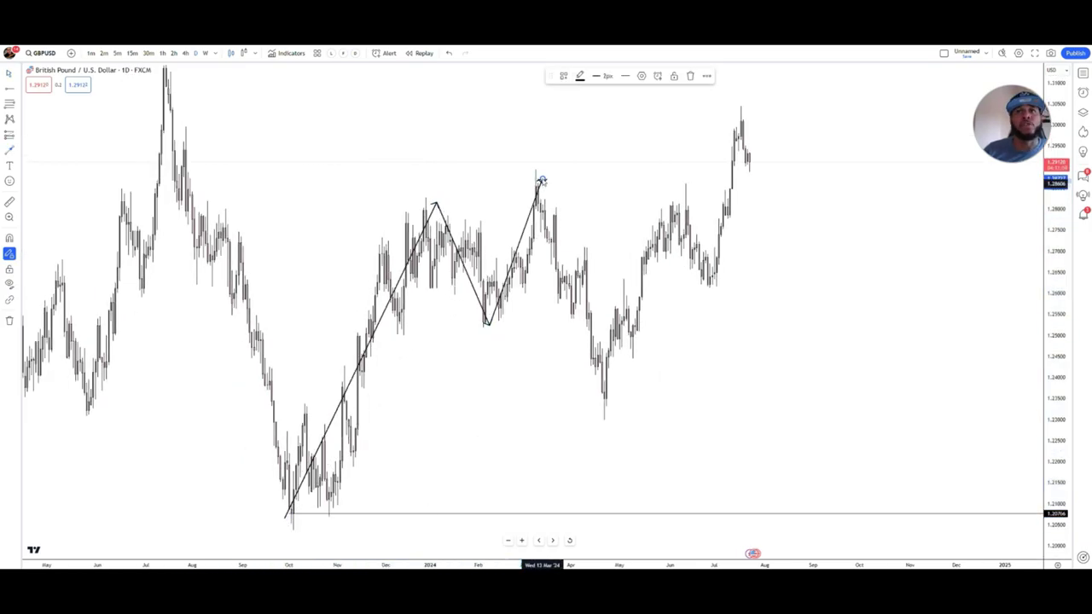
Remove all drawings from the daily chart and leave the drawing tool.
{"action": "right_click", "coordinate": [624, 386]}
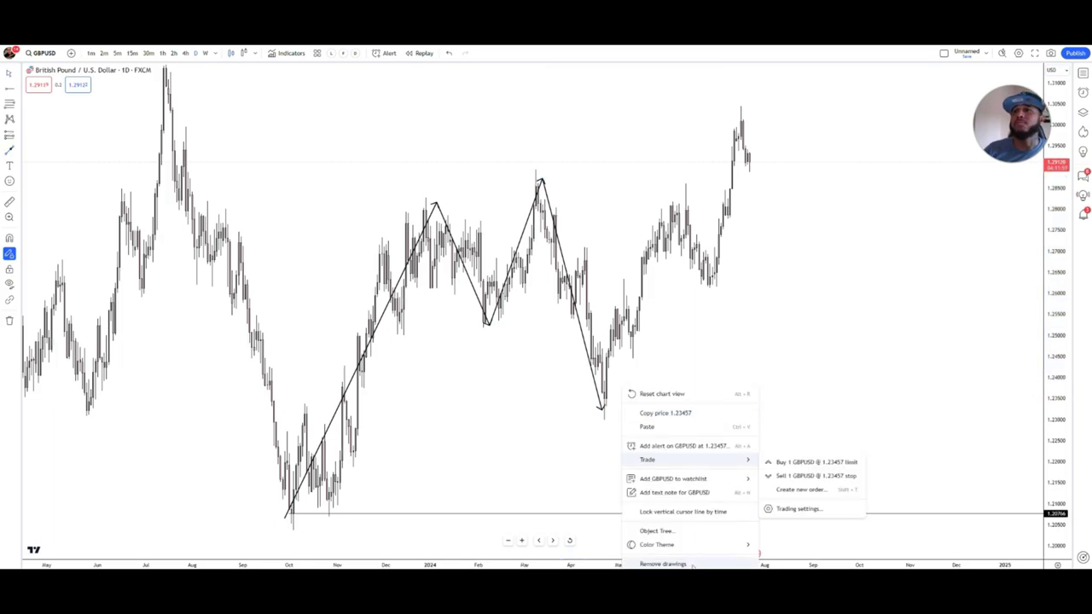
{"action": "left_click", "coordinate": [649, 560]}
{"action": "left_click", "coordinate": [606, 418]}
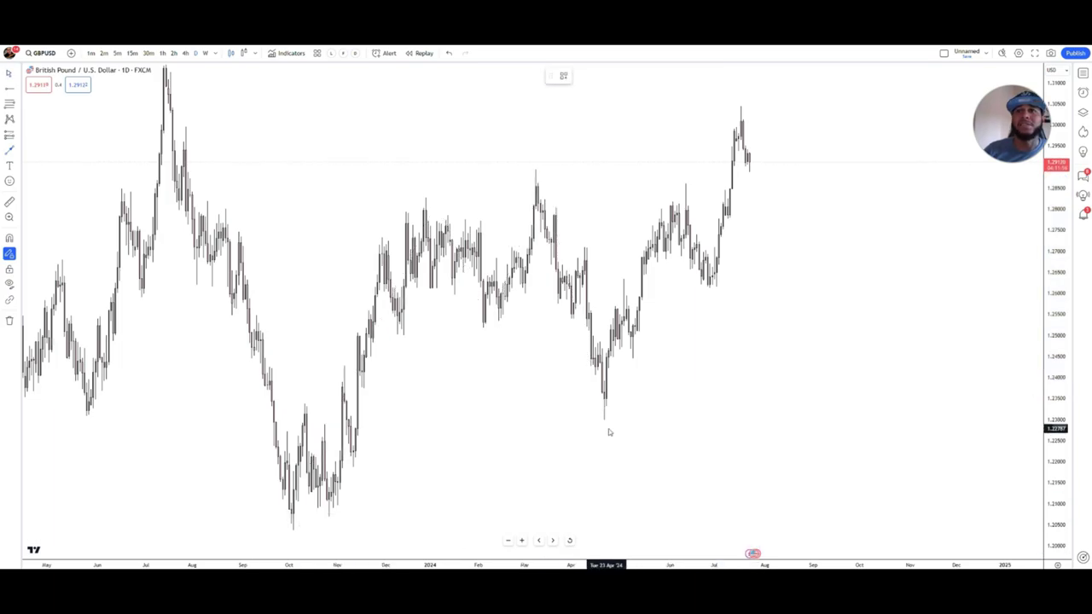
{"action": "key", "text": "Escape"}
{"action": "scroll", "coordinate": [679, 213], "scroll_direction": "up", "scroll_amount": 3}
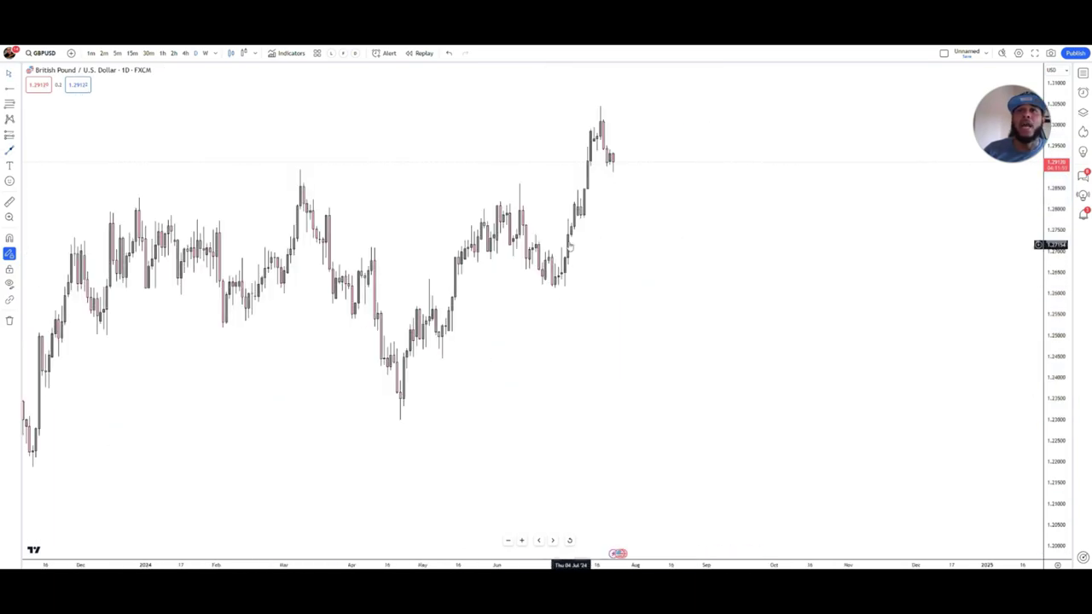
{"action": "left_click_drag", "start_coordinate": [519, 244], "coordinate": [621, 256]}
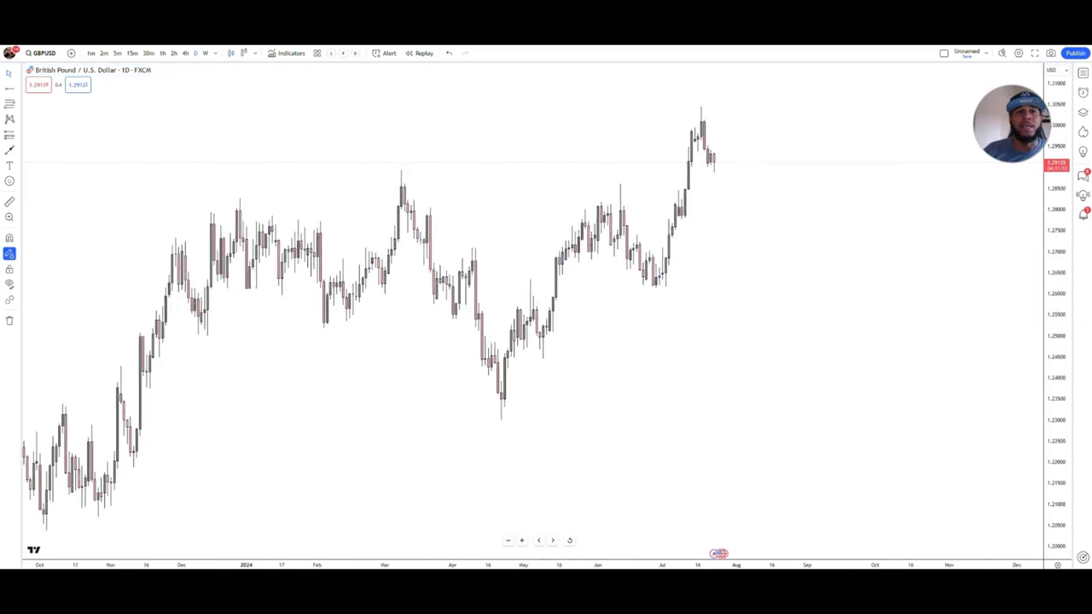
{"action": "left_click", "coordinate": [492, 413]}
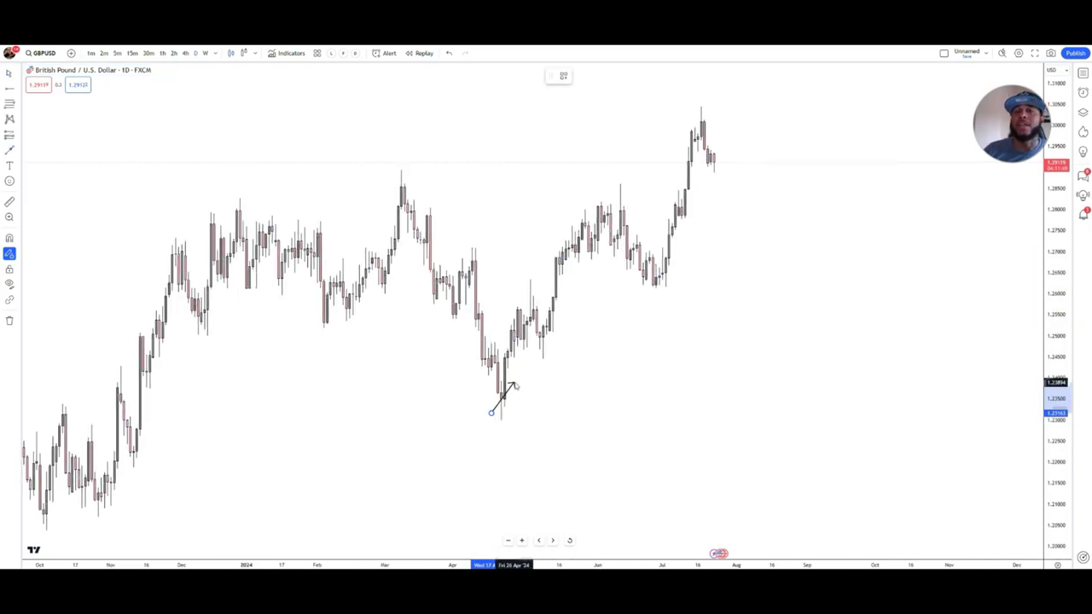
{"action": "left_click", "coordinate": [536, 271]}
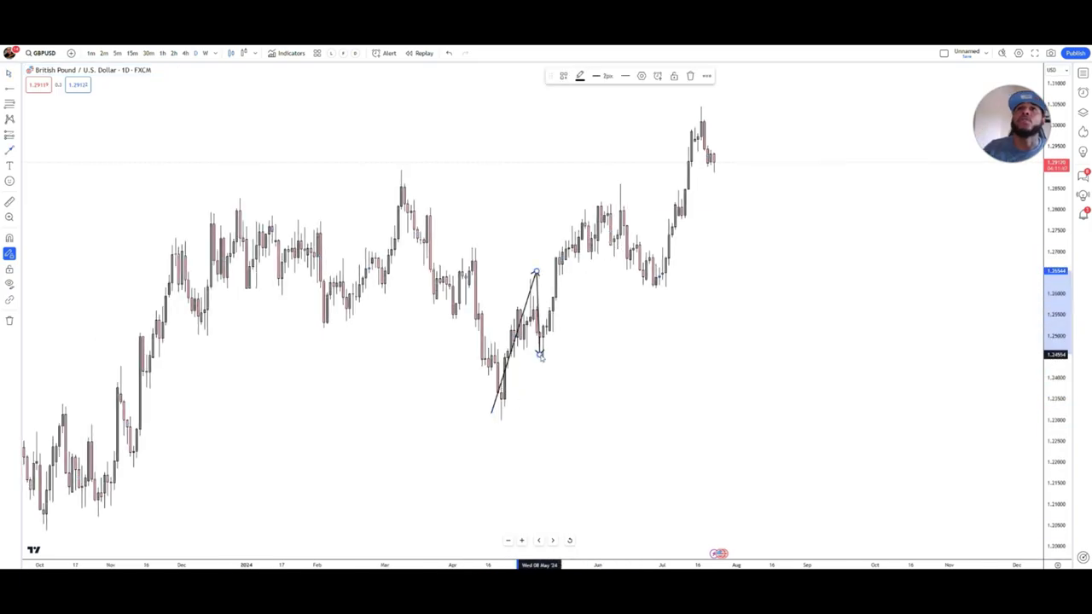
{"action": "right_click", "coordinate": [536, 357]}
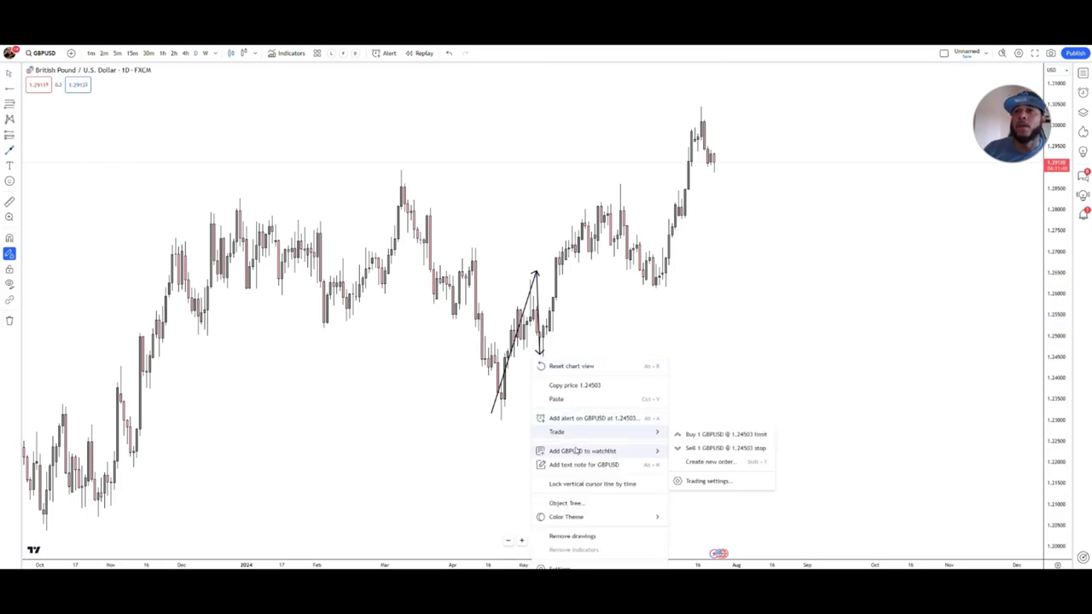
{"action": "left_click", "coordinate": [593, 537]}
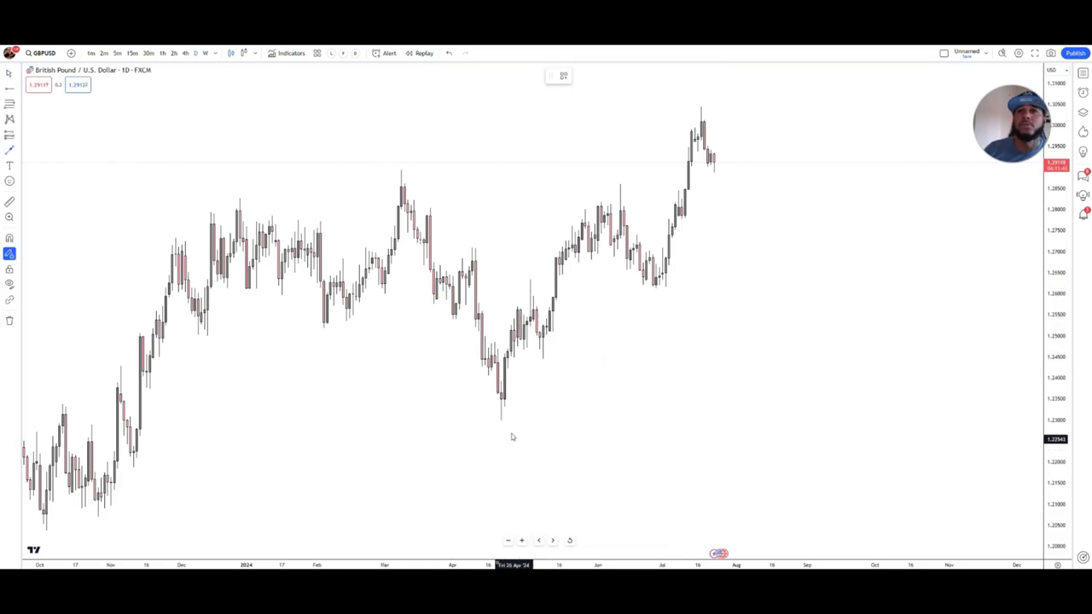
Trace the uptrend with five connected arrows from the April 2024 low through each swing to the July 17 high, and remove the drawings.
{"action": "left_click", "coordinate": [495, 419]}
{"action": "left_click", "coordinate": [531, 279]}
{"action": "left_click", "coordinate": [542, 356]}
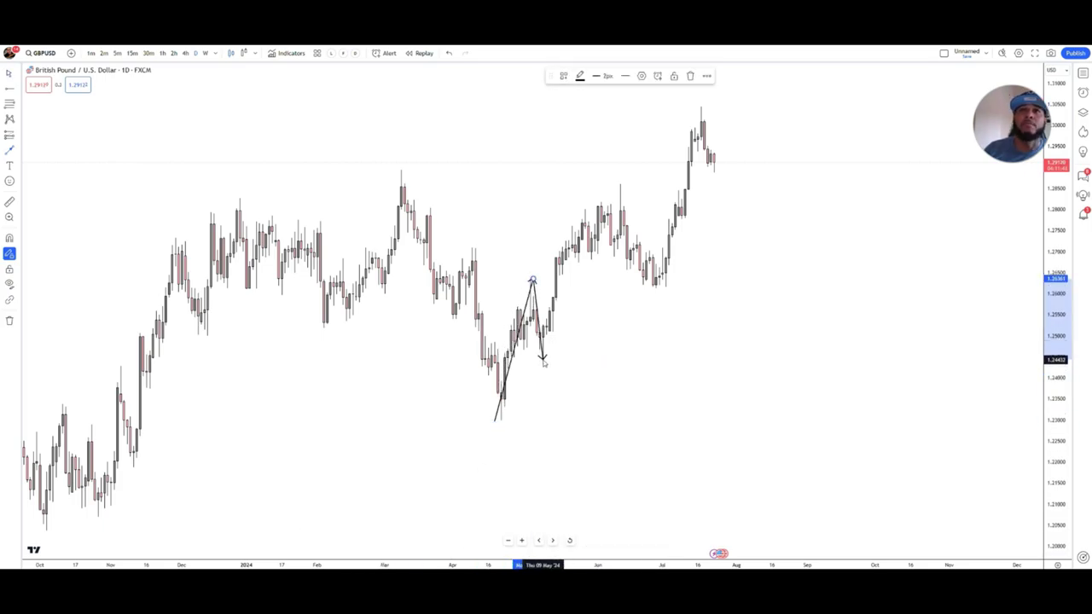
{"action": "left_click", "coordinate": [621, 185]}
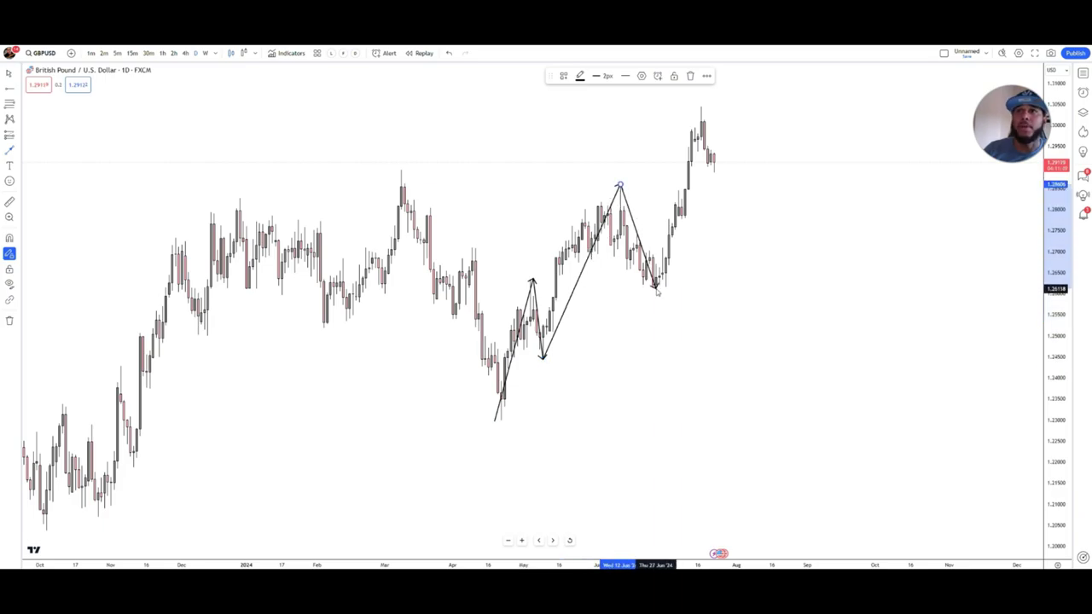
{"action": "left_click", "coordinate": [655, 287]}
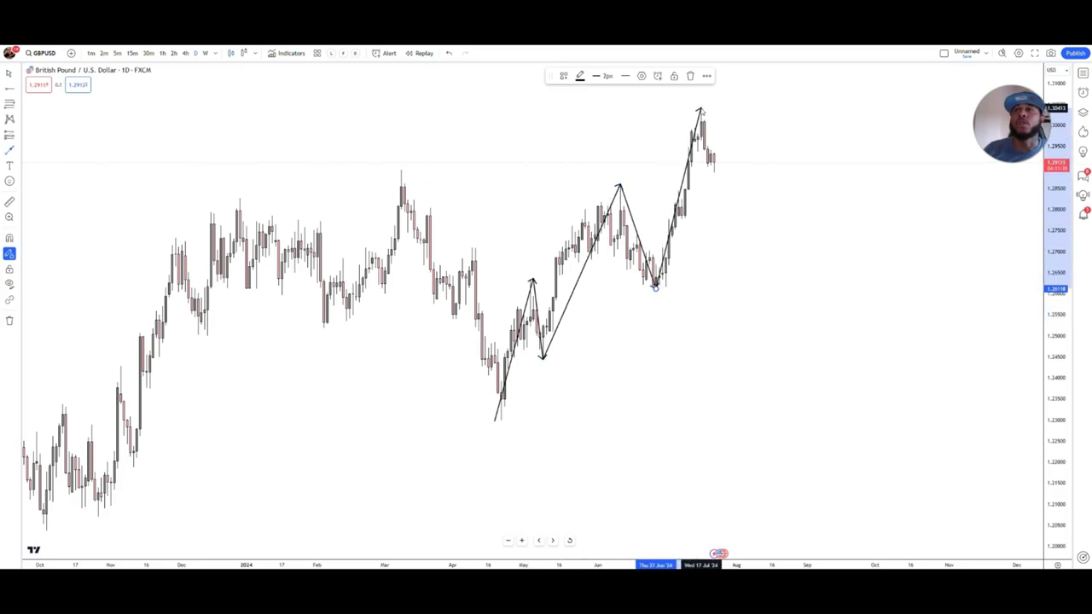
{"action": "double_click", "coordinate": [700, 110]}
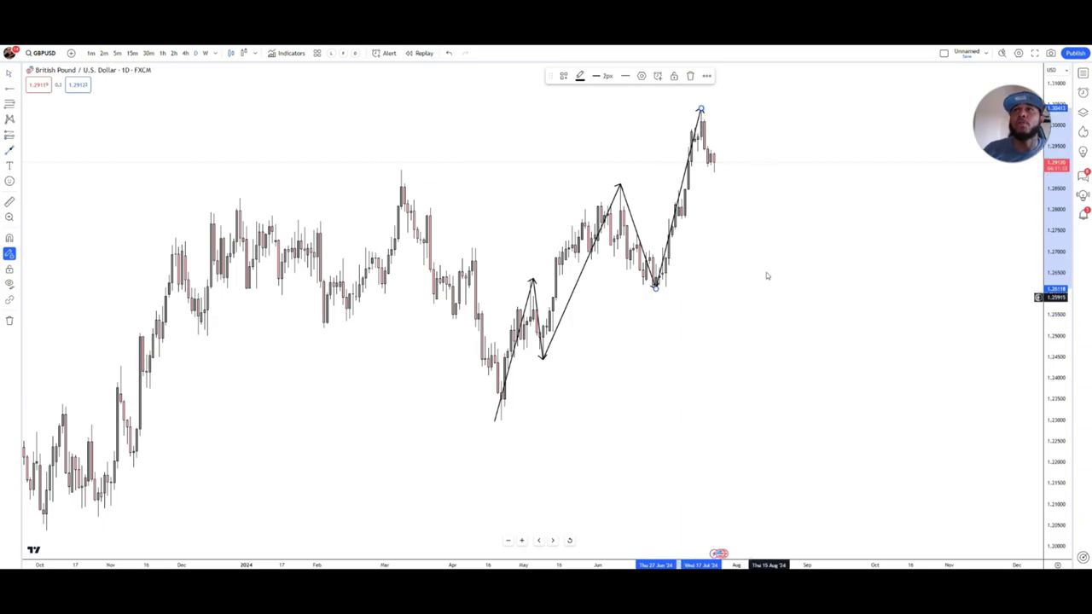
{"action": "right_click", "coordinate": [716, 305]}
{"action": "left_click", "coordinate": [768, 489]}
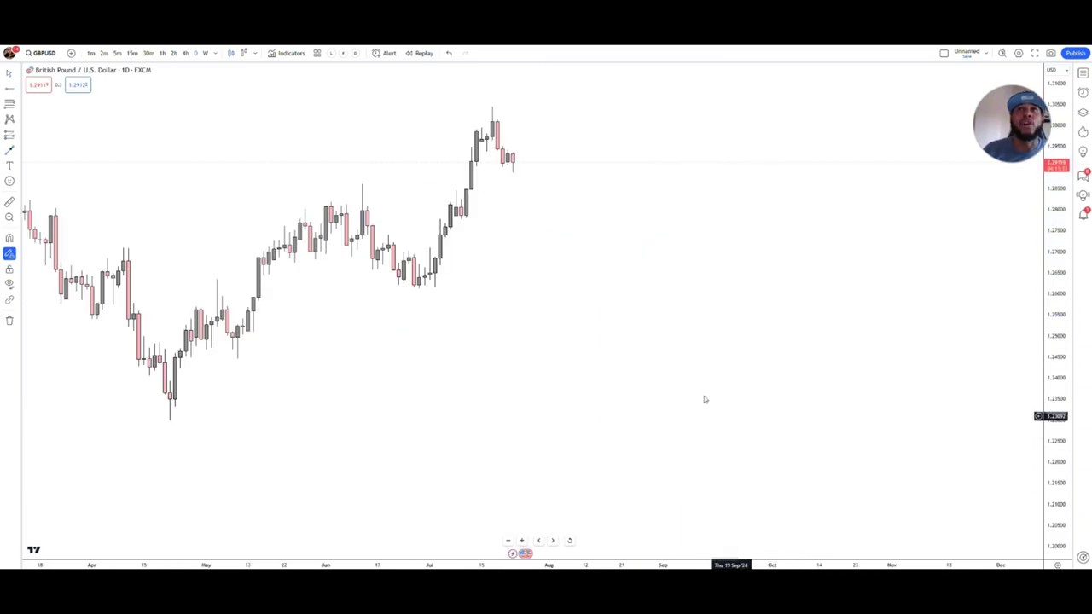
Draw a thin rectangle zone just below 1.280, stretching from mid-March 2024 to early October 2024.
{"action": "left_click_drag", "start_coordinate": [704, 399], "coordinate": [794, 475]}
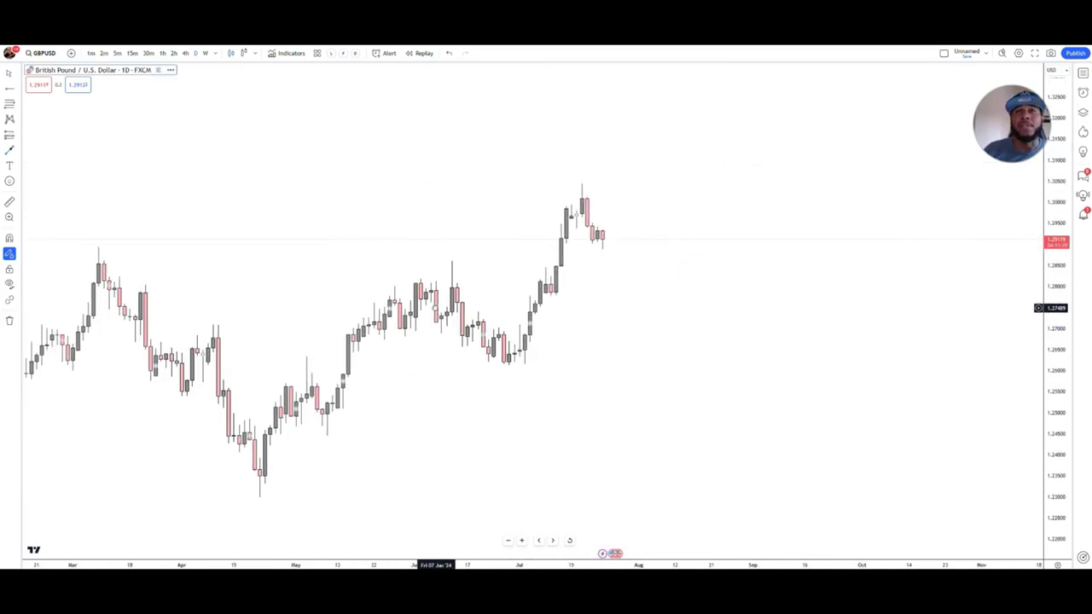
{"action": "scroll", "coordinate": [341, 331], "scroll_direction": "left", "scroll_amount": 2}
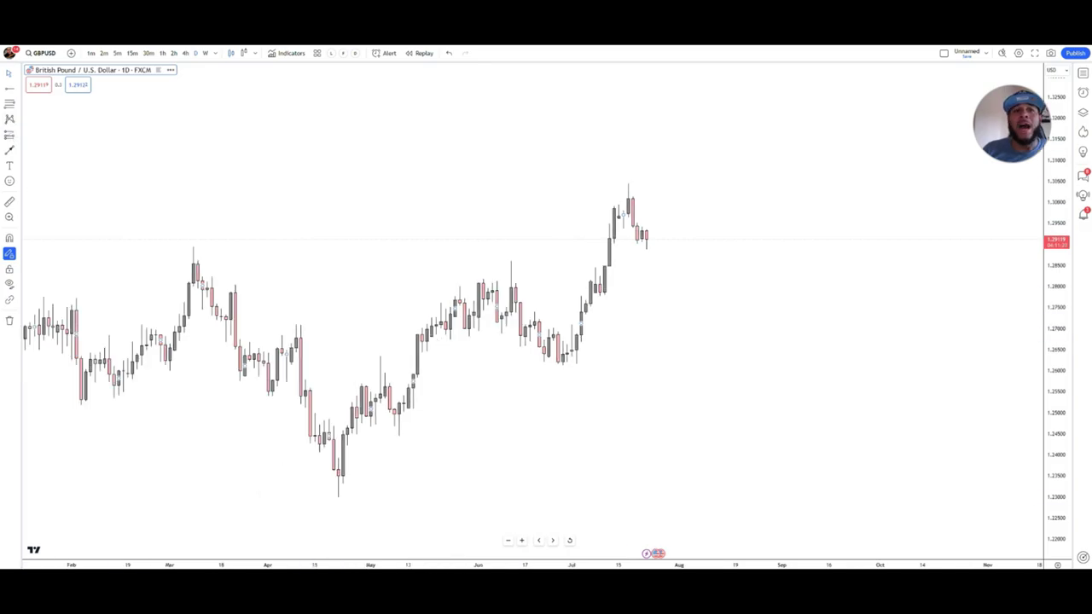
{"action": "key", "text": "alt+shift+r"}
{"action": "mouse_move", "coordinate": [211, 288]}
{"action": "left_mouse_down"}
{"action": "mouse_move", "coordinate": [866, 305]}
{"action": "mouse_move", "coordinate": [900, 292]}
{"action": "left_mouse_up"}
{"action": "left_click", "coordinate": [850, 241]}
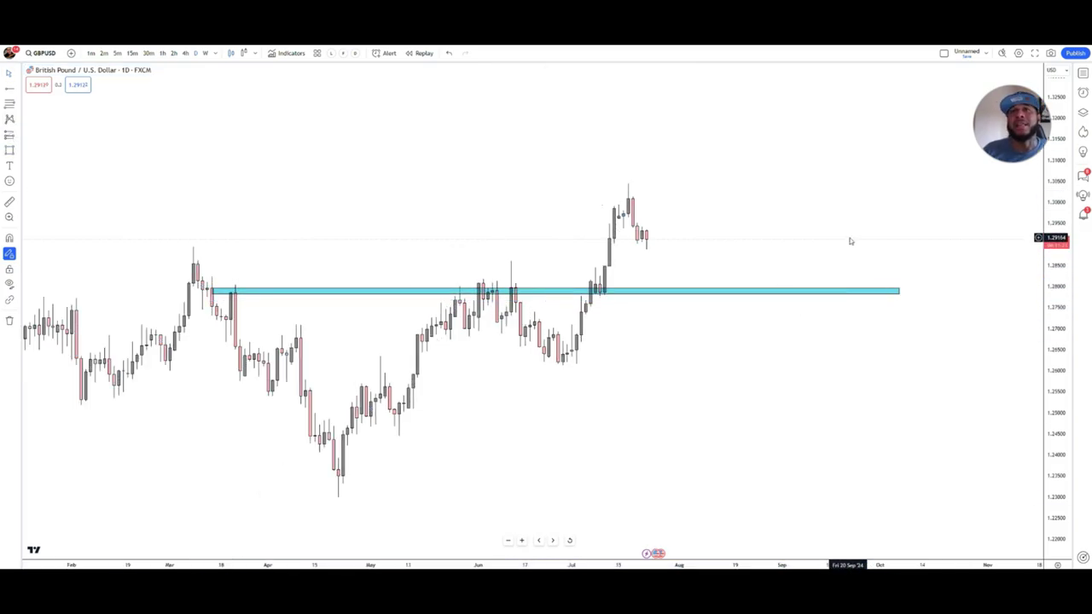
Fine-tune the rectangle zone's position so its upper edge sits at about 1.280 across the earlier highs.
{"action": "scroll", "coordinate": [844, 240], "scroll_direction": "up", "scroll_amount": 2}
{"action": "left_click", "coordinate": [48, 287]}
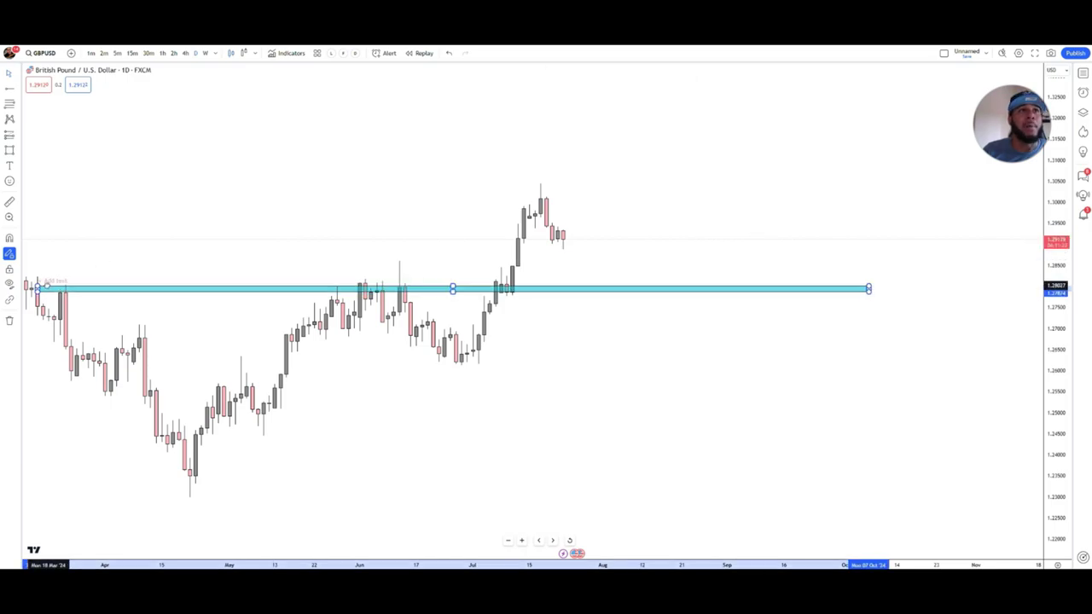
{"action": "left_click_drag", "start_coordinate": [48, 287], "coordinate": [43, 289]}
{"action": "left_click", "coordinate": [284, 241]}
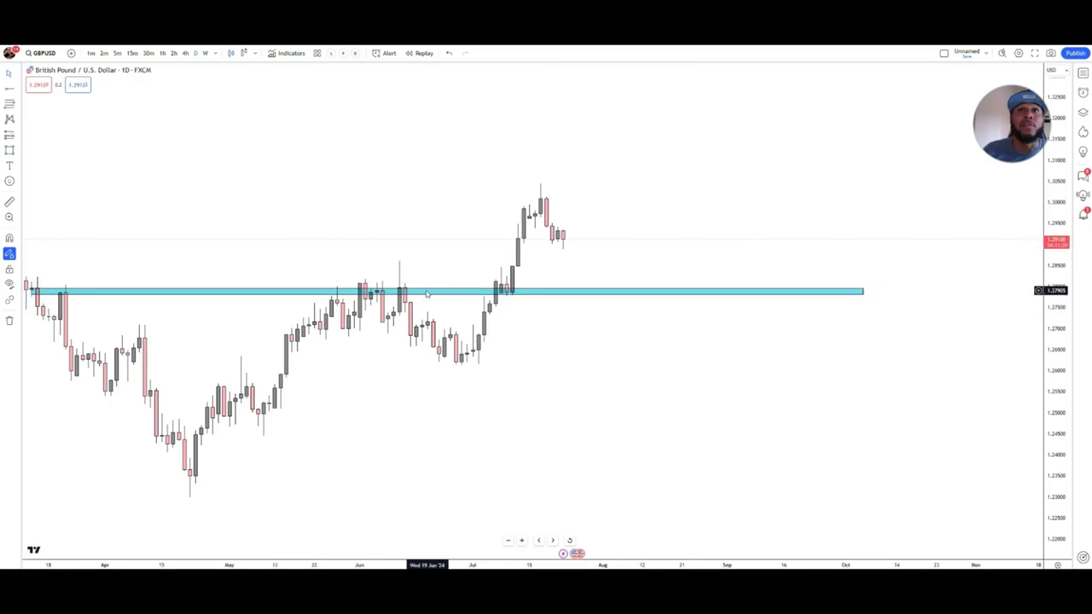
{"action": "left_click_drag", "start_coordinate": [427, 294], "coordinate": [429, 288]}
{"action": "left_click", "coordinate": [646, 231]}
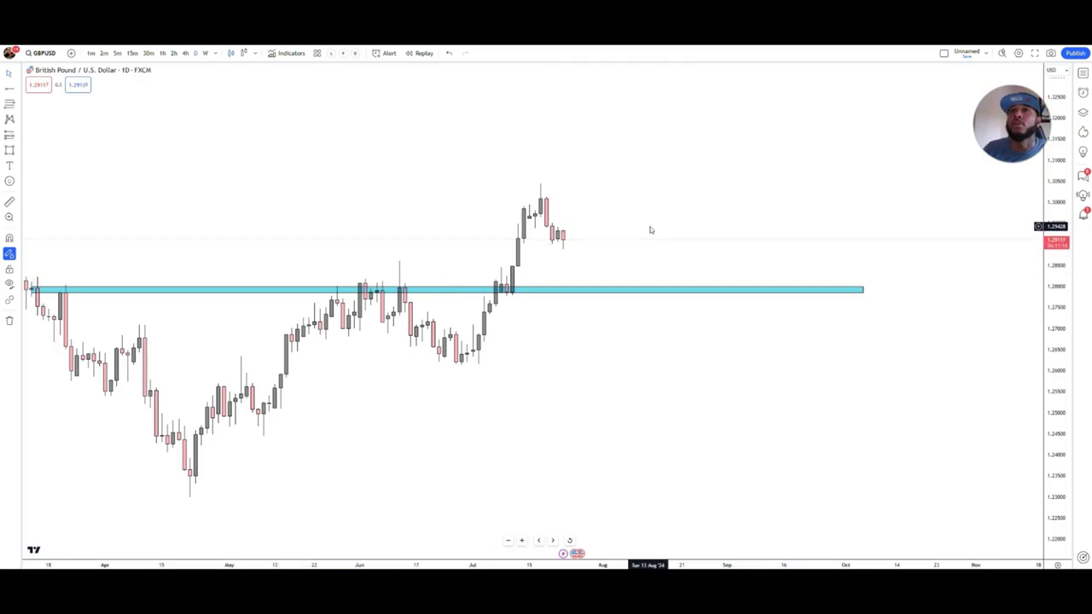
Switch the chart to the 4-hour timeframe and frame the July price action above the zone.
{"action": "left_click", "coordinate": [185, 54]}
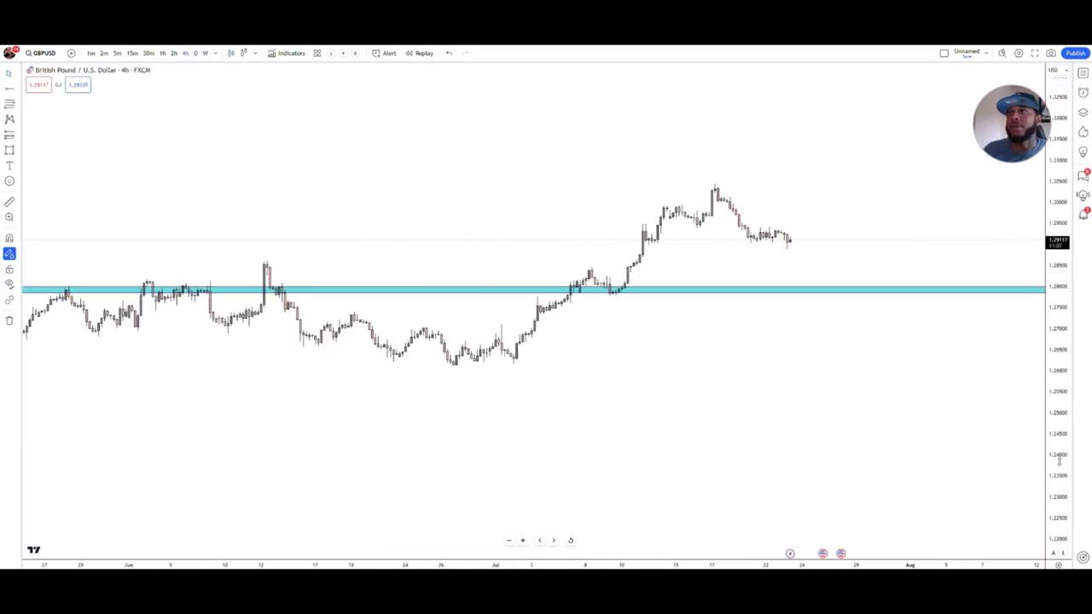
{"action": "scroll", "coordinate": [853, 234], "scroll_direction": "up", "scroll_amount": 3}
{"action": "left_click_drag", "start_coordinate": [854, 234], "coordinate": [883, 333]}
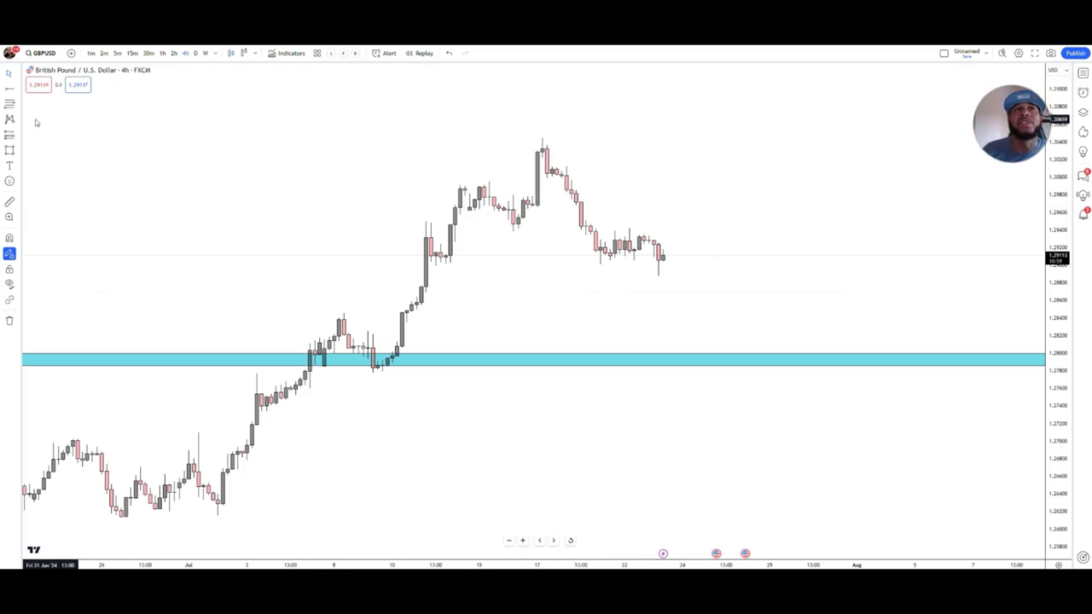
Place a horizontal ray from the July 12 swing high at about 1.299.
{"action": "left_click", "coordinate": [453, 185]}
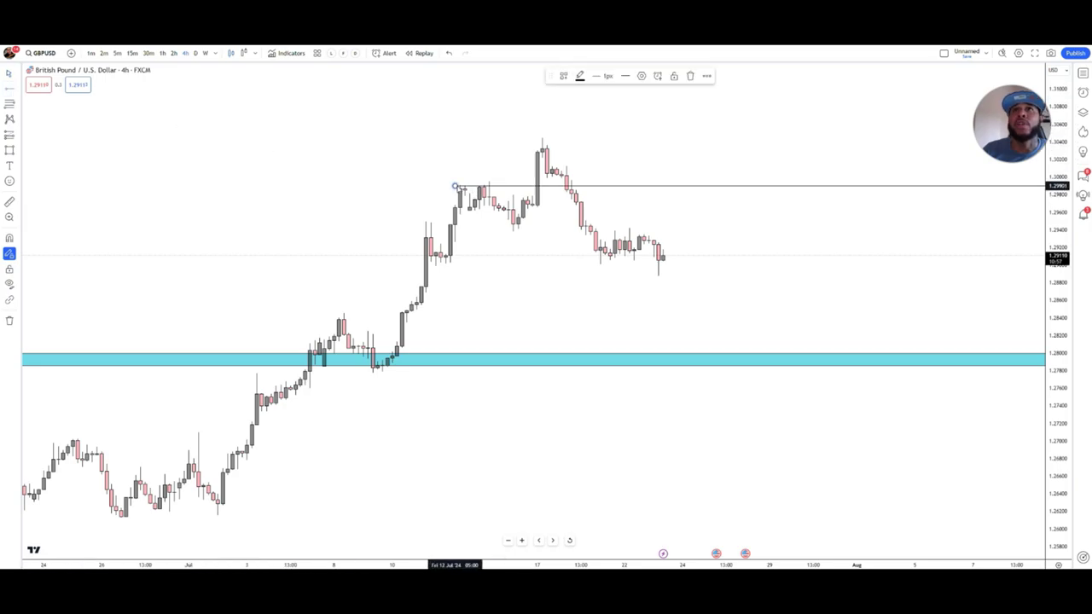
{"action": "left_click_drag", "start_coordinate": [452, 185], "coordinate": [451, 186]}
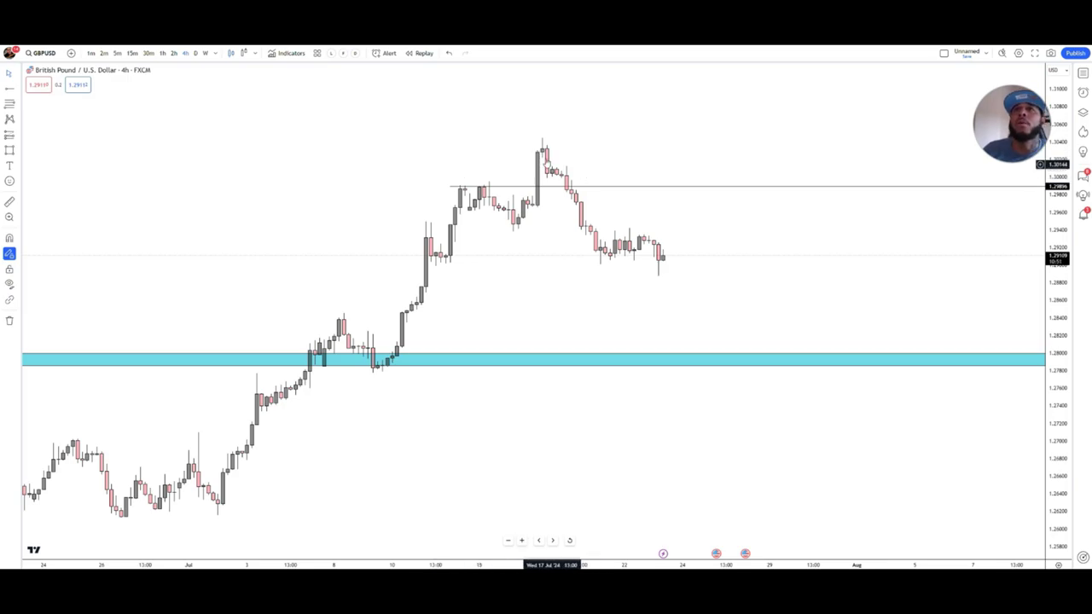
Draw a Fibonacci retracement from the July 17 swing high at about 1.3045 down to the recent lows at about 1.290.
{"action": "left_click", "coordinate": [11, 104]}
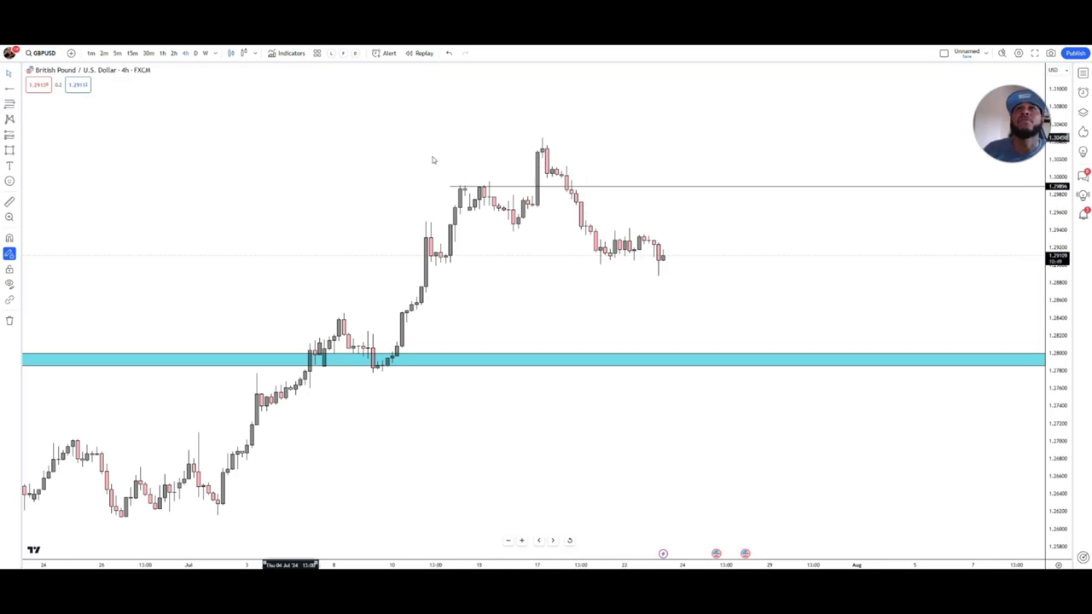
{"action": "left_click", "coordinate": [542, 138]}
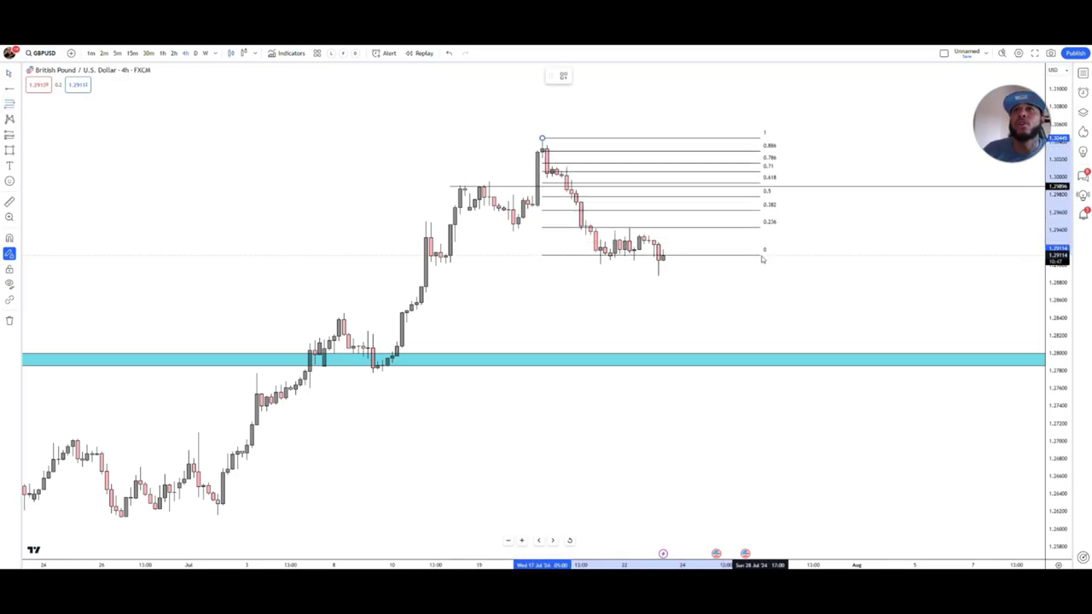
{"action": "left_click", "coordinate": [765, 267]}
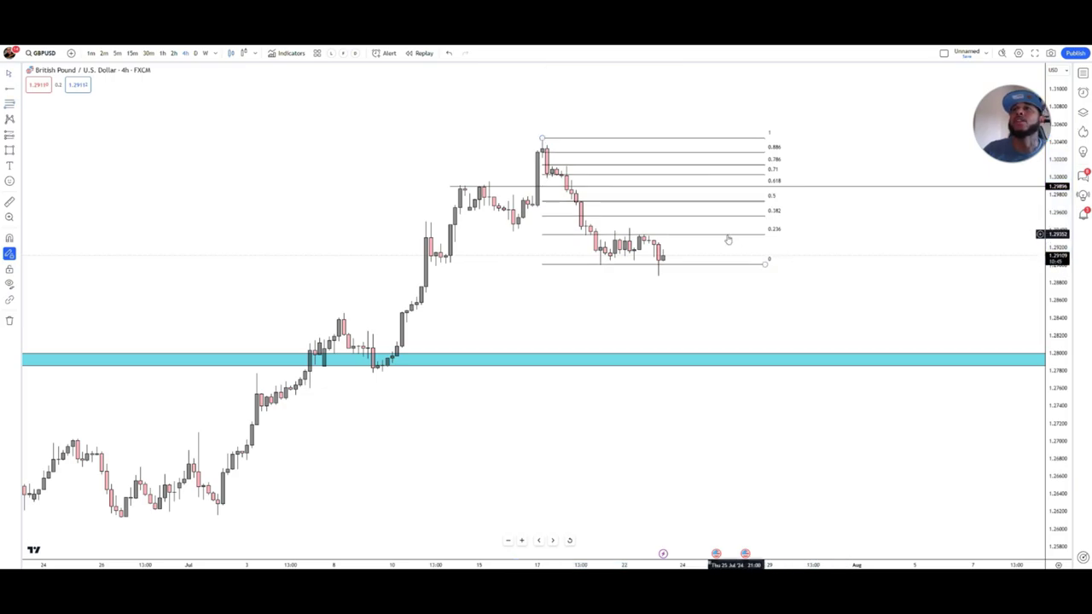
{"action": "scroll", "coordinate": [215, 176], "scroll_direction": "up", "scroll_amount": 3}
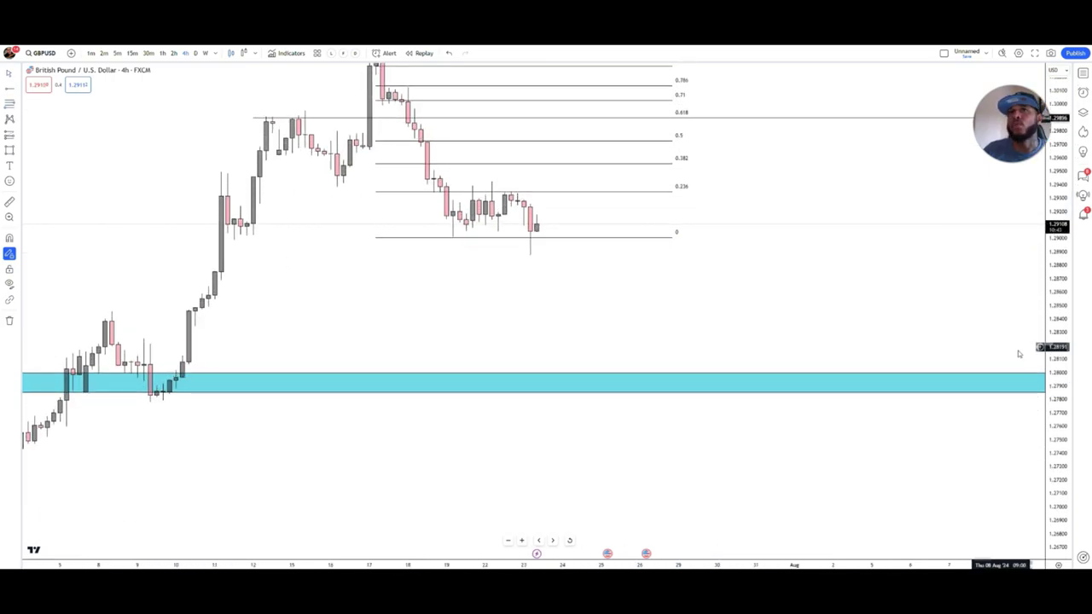
{"action": "left_click_drag", "start_coordinate": [1019, 354], "coordinate": [1074, 437]}
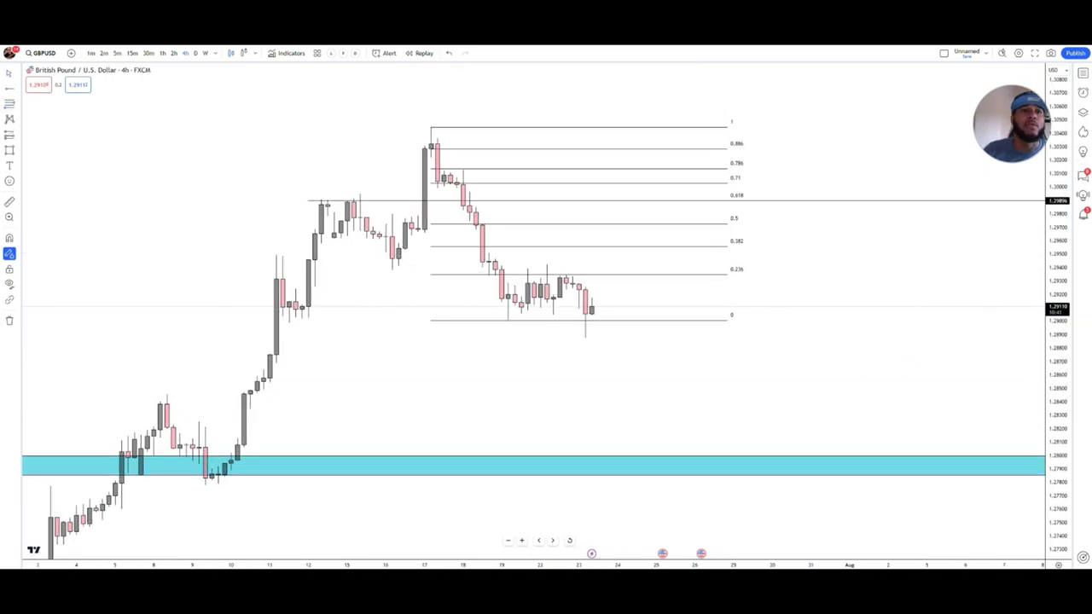
Draw an arrow from the July 17 high down to about 1.290 and another from there up to the 0.382 level.
{"action": "left_click", "coordinate": [431, 123]}
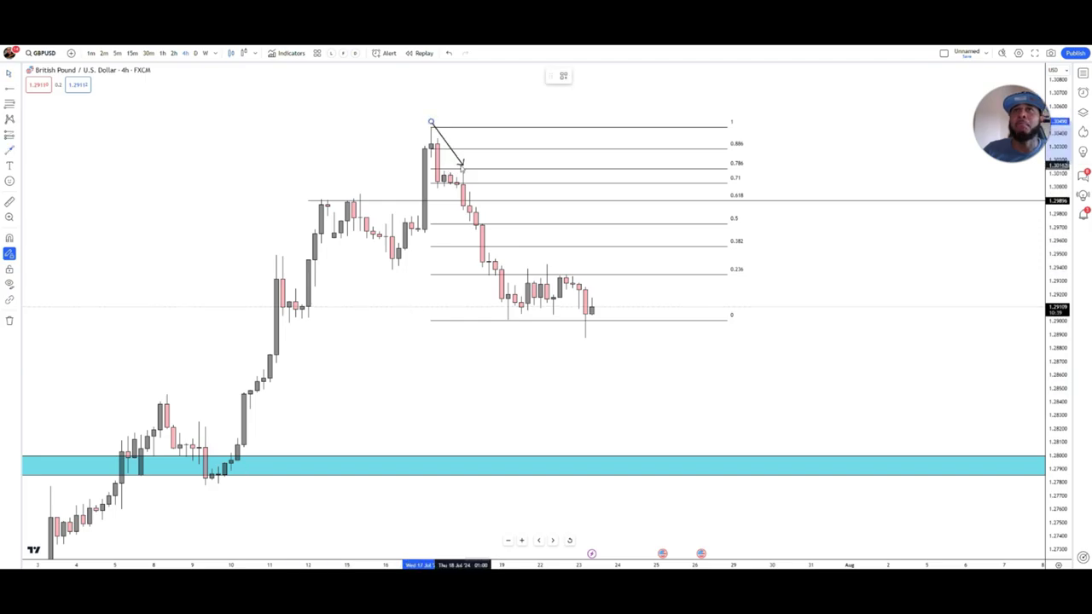
{"action": "left_click", "coordinate": [546, 315]}
{"action": "double_click", "coordinate": [565, 248]}
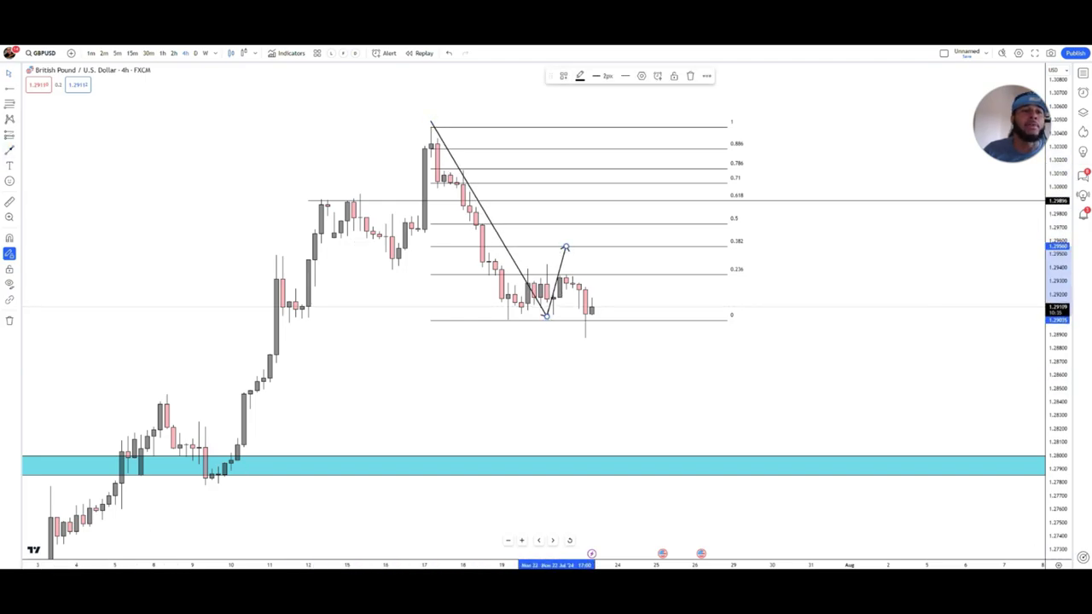
Draw a thin rectangle zone along the 0.382 level from July 17 and remove the arrow rising to it.
{"action": "left_click", "coordinate": [451, 263]}
{"action": "mouse_move", "coordinate": [430, 245]}
{"action": "left_mouse_down"}
{"action": "mouse_move", "coordinate": [816, 260]}
{"action": "mouse_move", "coordinate": [817, 248]}
{"action": "left_mouse_up"}
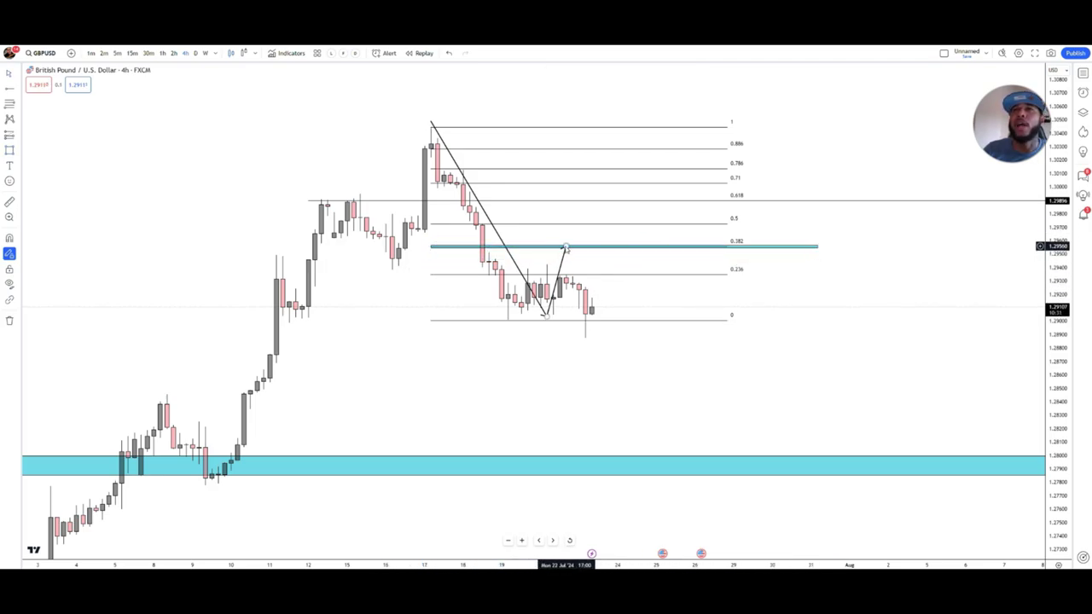
{"action": "mouse_move", "coordinate": [566, 249]}
{"action": "left_mouse_down"}
{"action": "mouse_move", "coordinate": [555, 258]}
{"action": "mouse_move", "coordinate": [638, 356]}
{"action": "left_mouse_up"}
{"action": "right_click", "coordinate": [597, 328]}
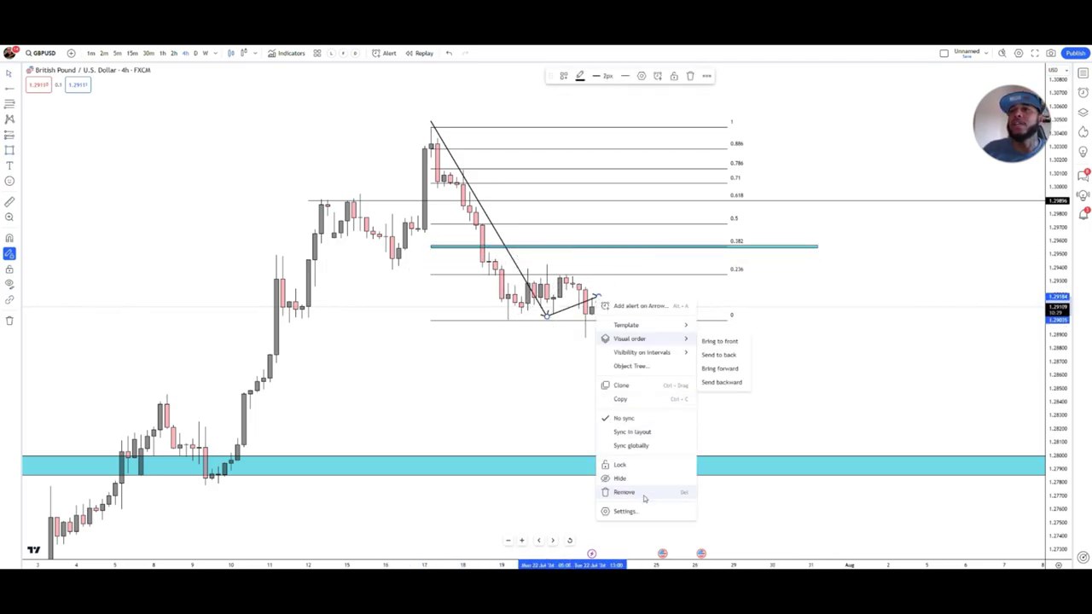
{"action": "left_click", "coordinate": [623, 493]}
{"action": "left_click_drag", "start_coordinate": [817, 248], "coordinate": [824, 248]}
{"action": "left_click", "coordinate": [825, 232]}
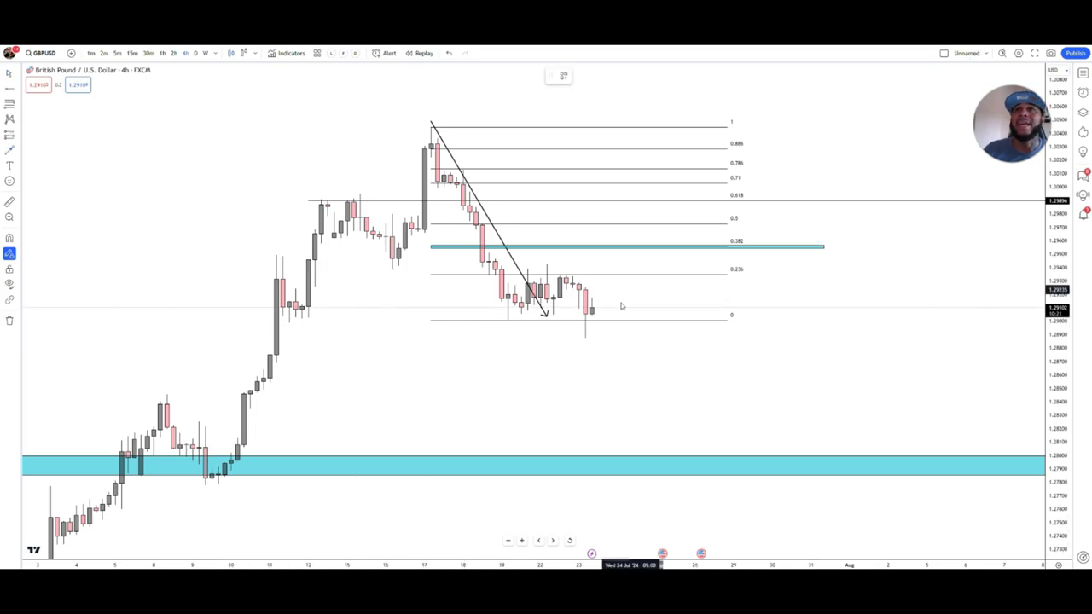
Draw an arrow from the lows near 1.290 up to the horizontal ray near the 0.618 level.
{"action": "left_click", "coordinate": [553, 316]}
{"action": "left_click", "coordinate": [605, 199]}
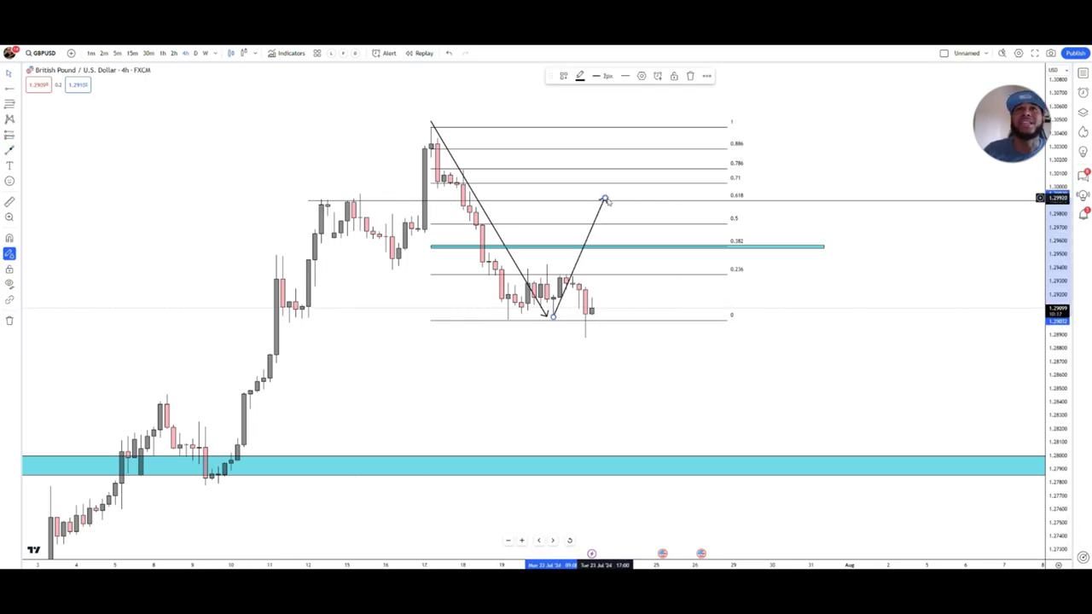
{"action": "left_click_drag", "start_coordinate": [606, 199], "coordinate": [610, 206]}
{"action": "left_click", "coordinate": [797, 197]}
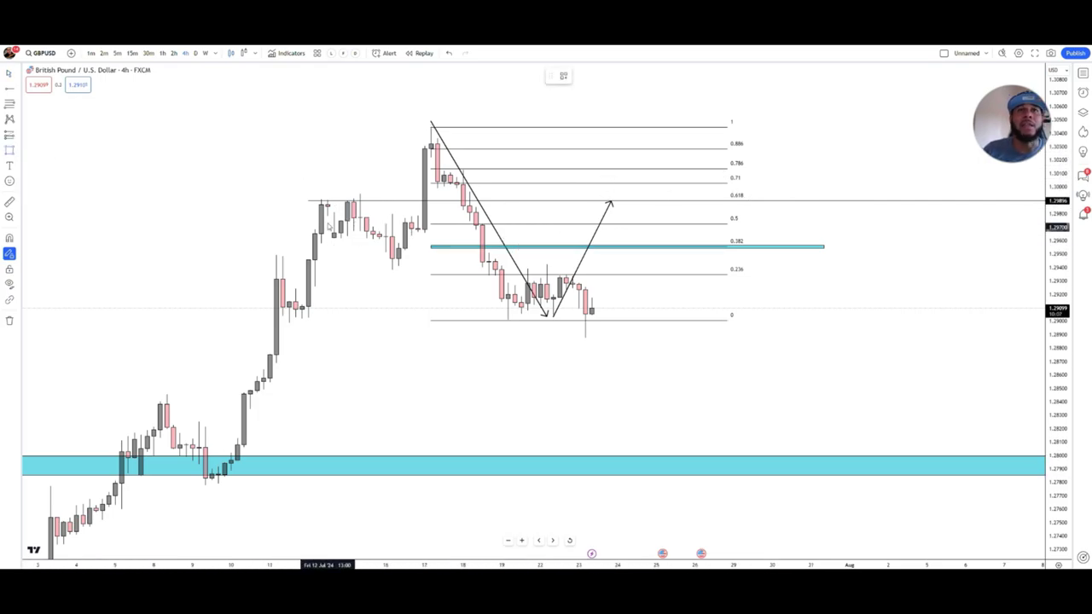
Draw a thin rectangle zone over the horizontal ray at about 1.299, from July 11 to August 5.
{"action": "left_click", "coordinate": [302, 198]}
{"action": "left_click", "coordinate": [947, 199]}
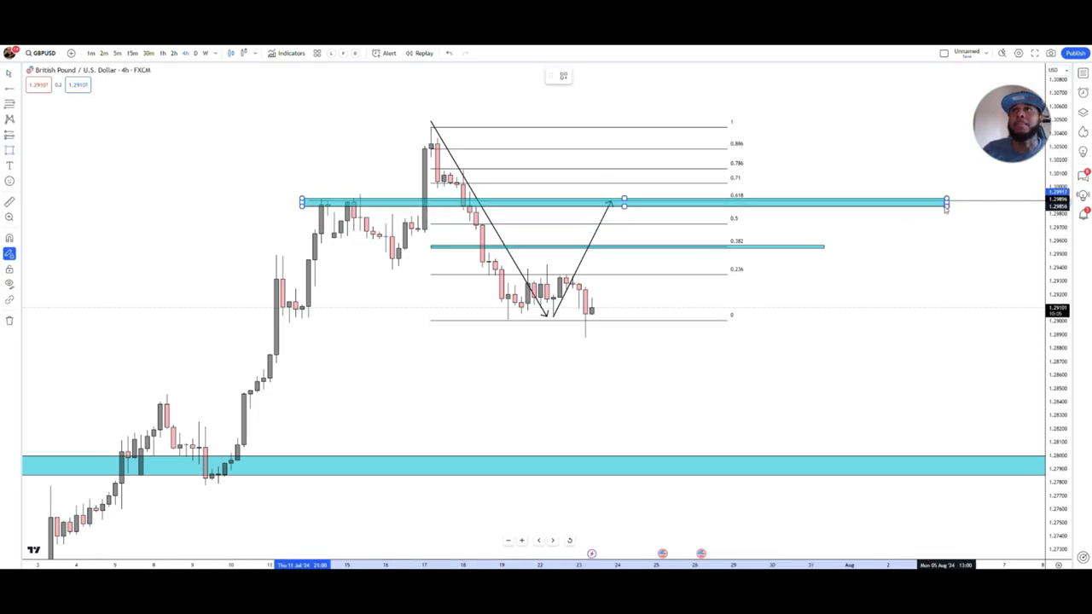
{"action": "left_click", "coordinate": [946, 202]}
{"action": "left_click", "coordinate": [818, 168]}
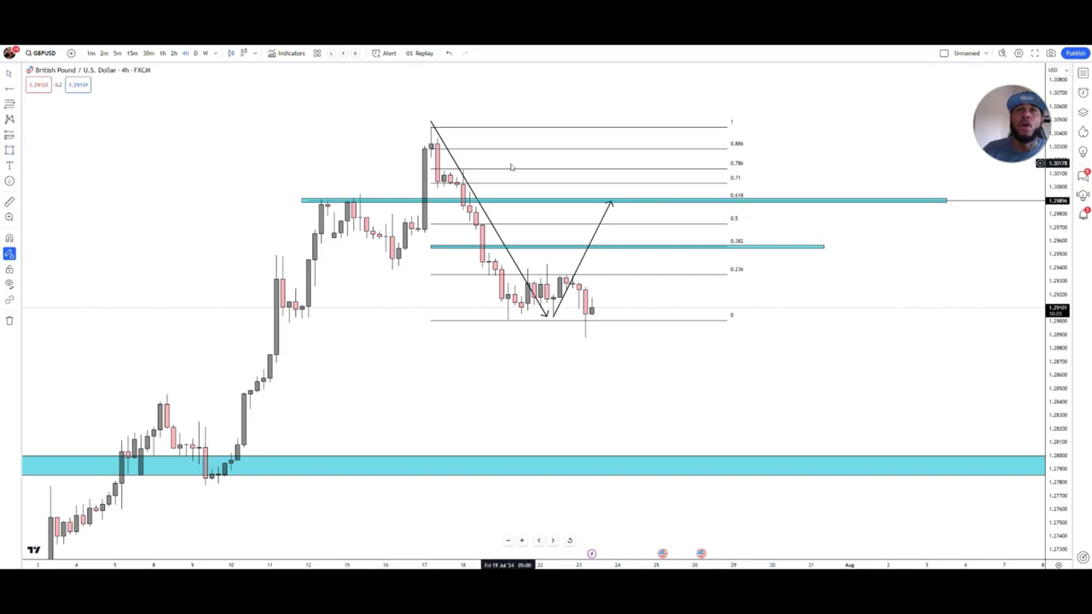
In empty chart space above price, sketch an uptrend with three arrows: a rise, a pullback and a rise to a higher high.
{"action": "left_click_drag", "start_coordinate": [304, 161], "coordinate": [211, 601]}
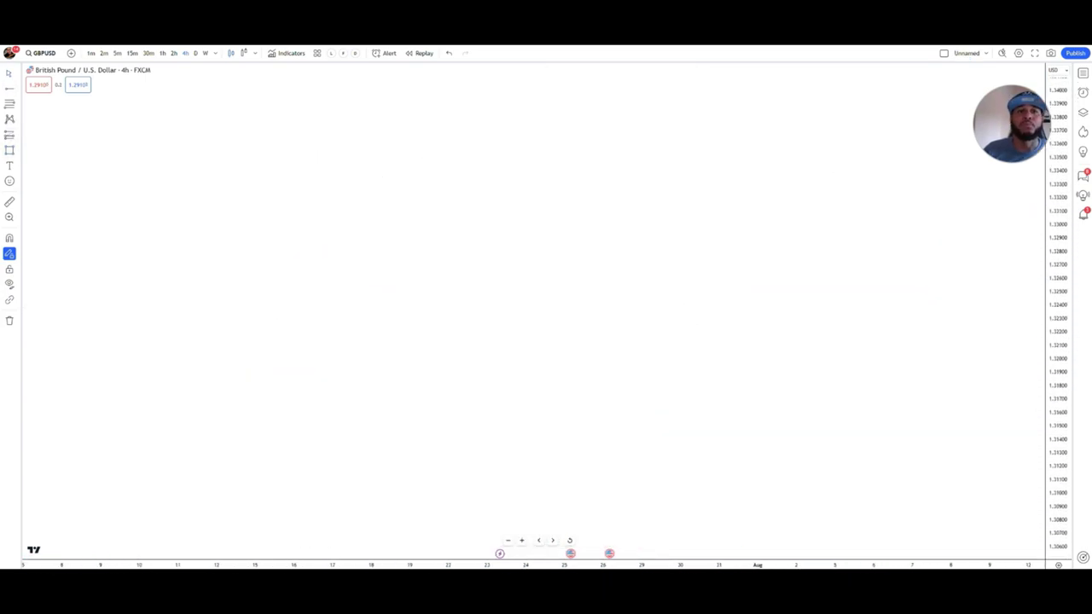
{"action": "left_click", "coordinate": [288, 512]}
{"action": "left_click", "coordinate": [377, 331]}
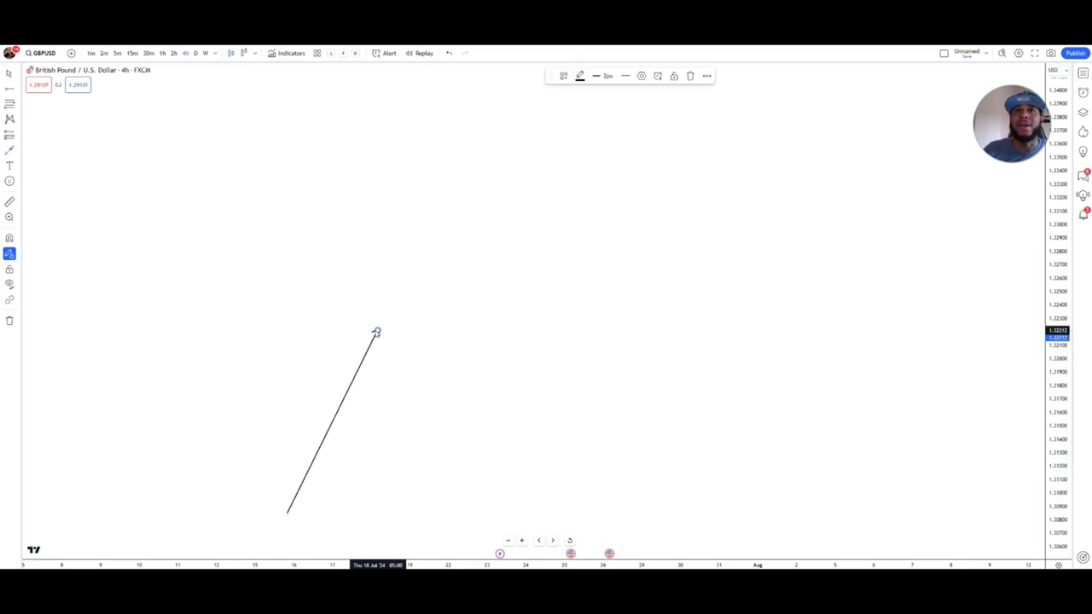
{"action": "left_click", "coordinate": [429, 457]}
{"action": "double_click", "coordinate": [525, 197]}
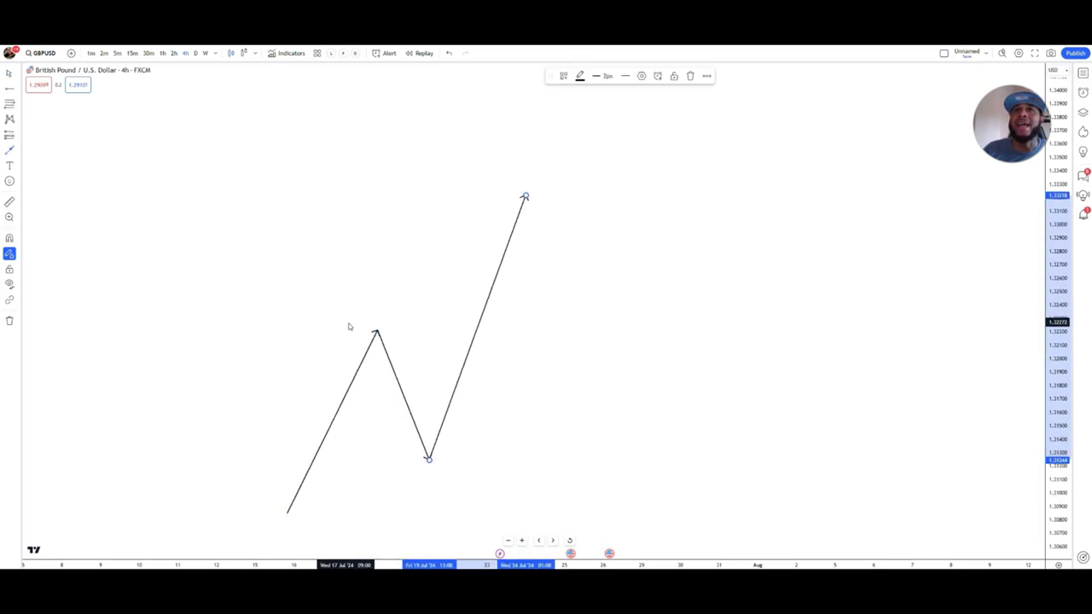
Add a horizontal arrow through the sketch's first peak and an arrow dropping from the higher peak onto that level.
{"action": "left_click", "coordinate": [346, 333]}
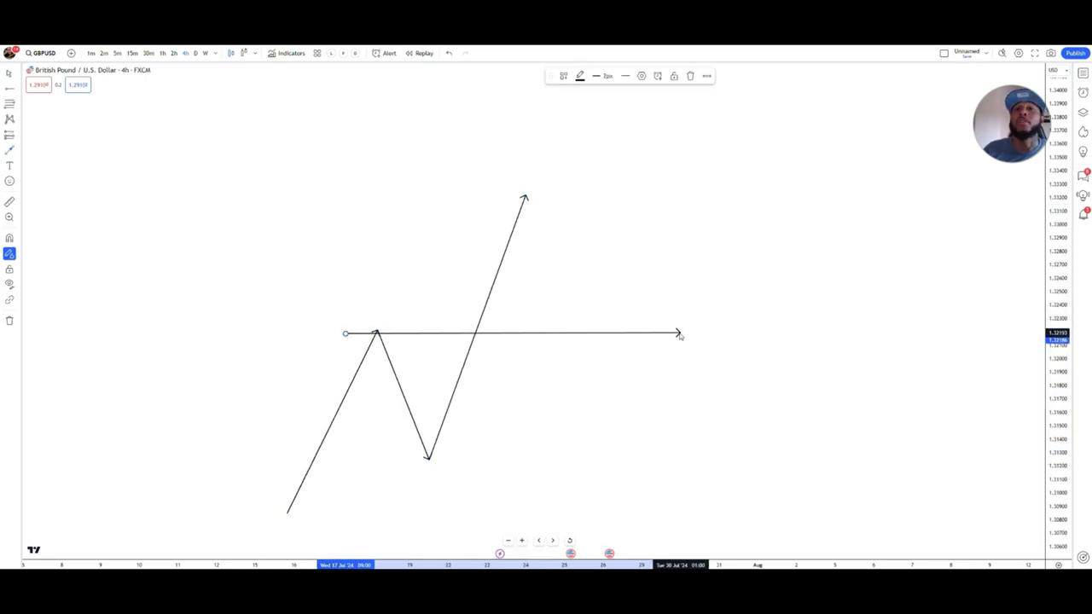
{"action": "double_click", "coordinate": [681, 334]}
{"action": "left_click", "coordinate": [524, 197]}
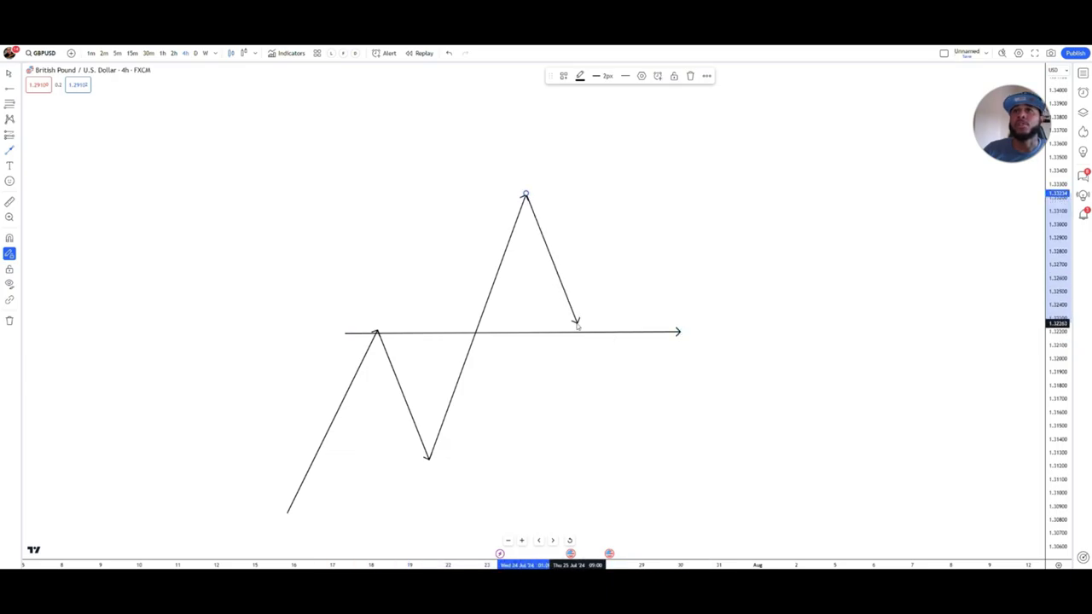
{"action": "left_click", "coordinate": [578, 333]}
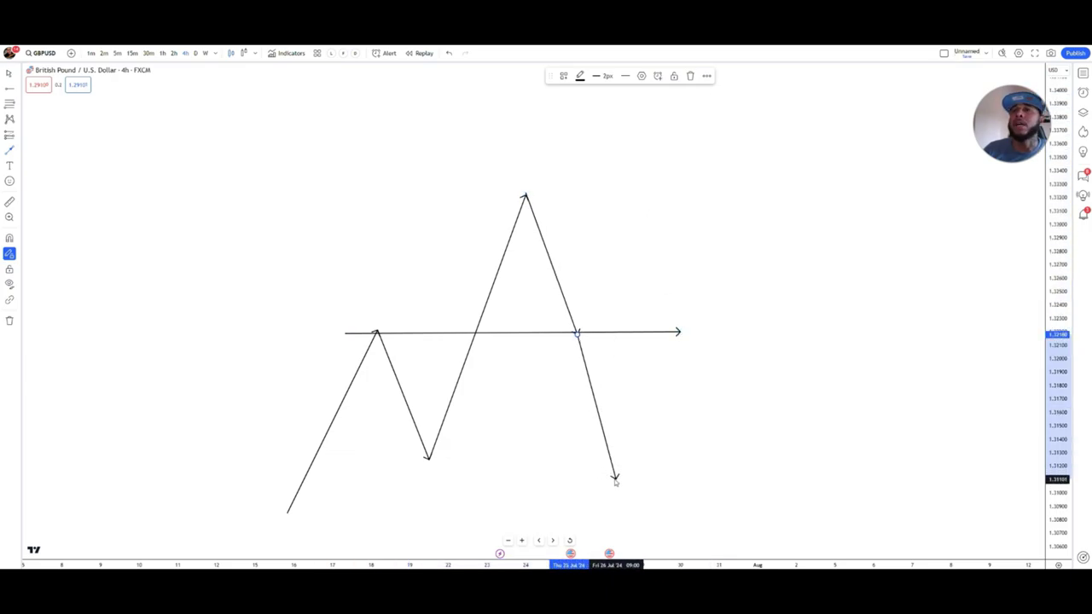
Add a horizontal arrow through the sketch's pullback low and an arrow rising from it back to the first peak's level.
{"action": "left_click", "coordinate": [332, 460]}
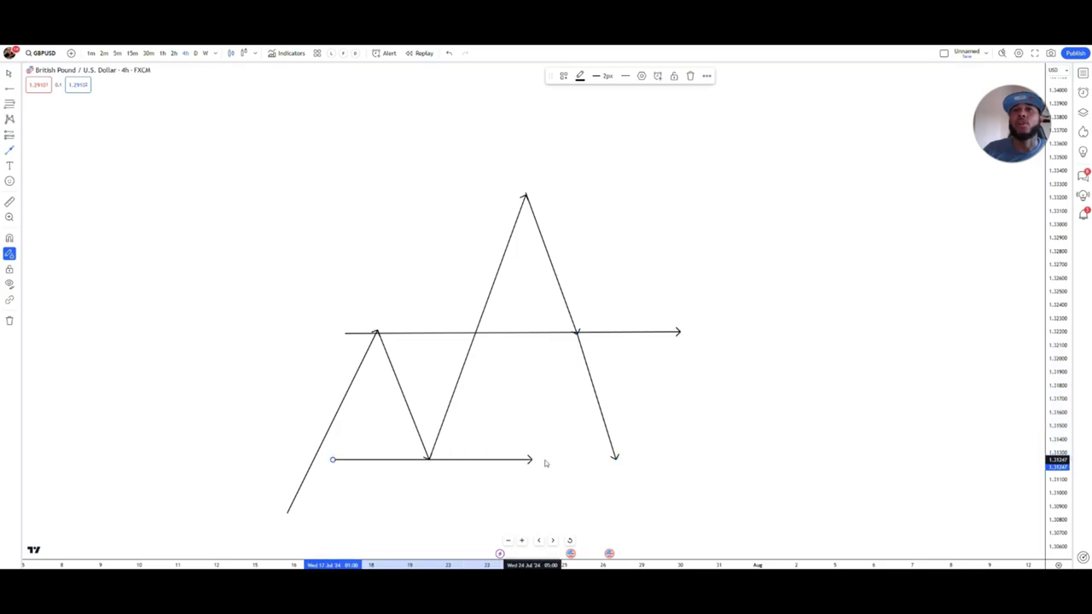
{"action": "double_click", "coordinate": [680, 460]}
{"action": "left_click", "coordinate": [614, 459]}
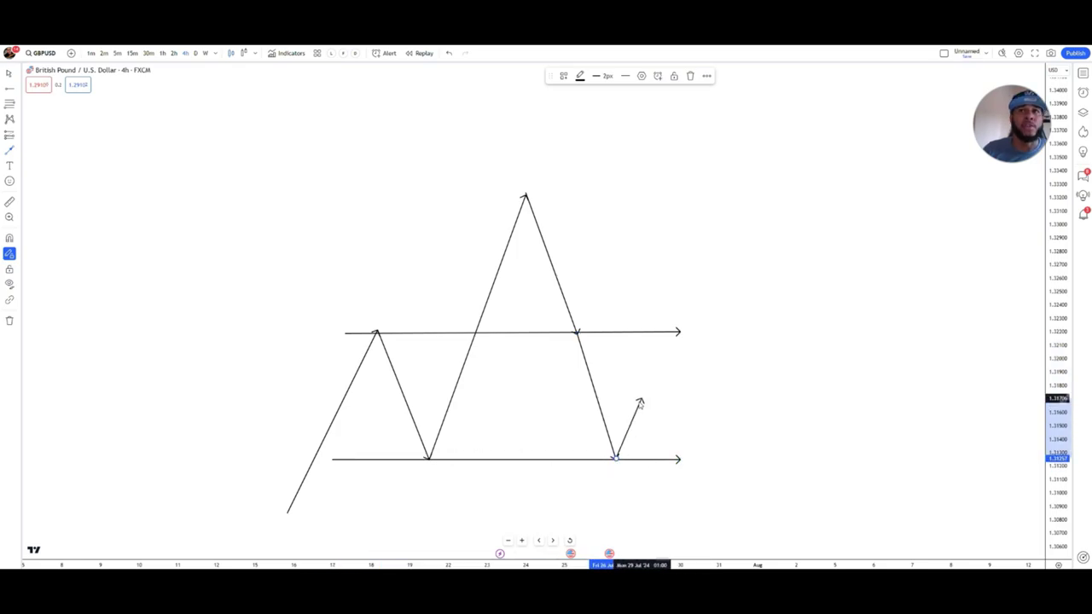
{"action": "double_click", "coordinate": [667, 332]}
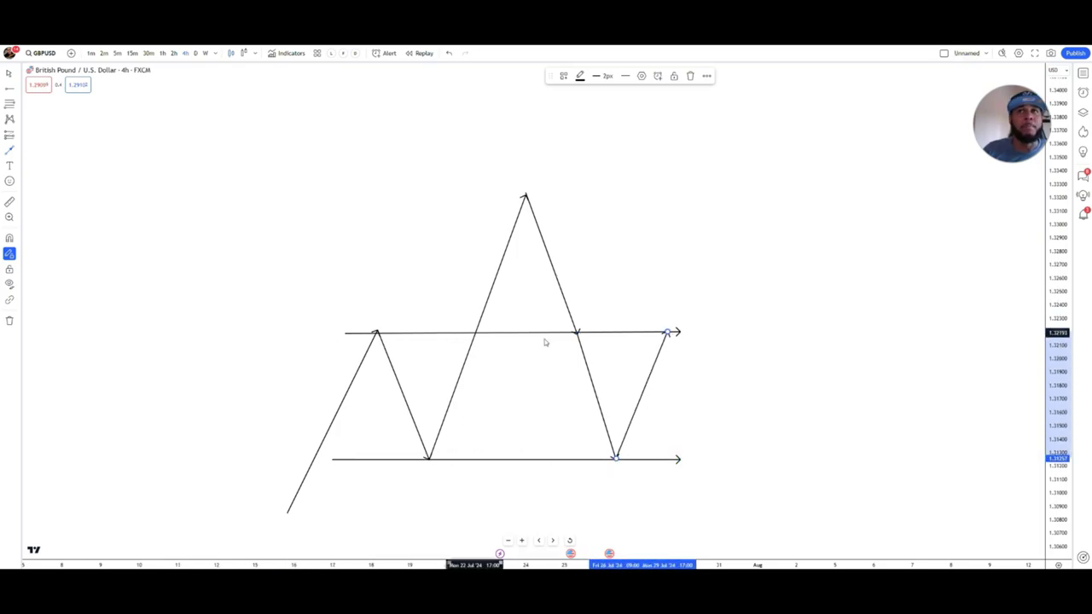
{"action": "left_click", "coordinate": [614, 266]}
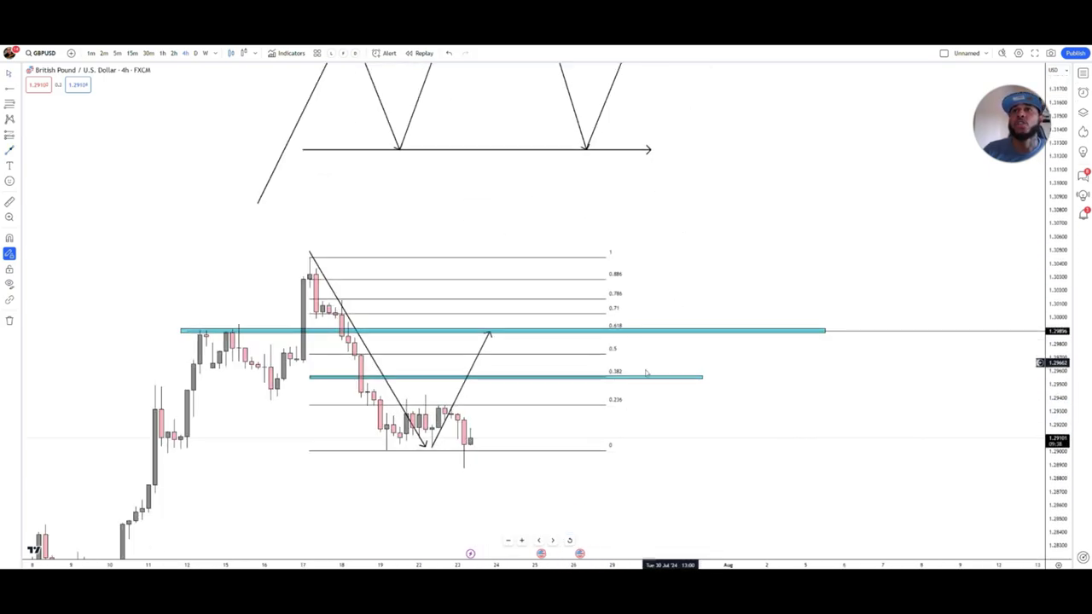
Return to the price action and remove the upward and downward arrows drawn over the Fibonacci retracement.
{"action": "left_click_drag", "start_coordinate": [633, 296], "coordinate": [696, 276]}
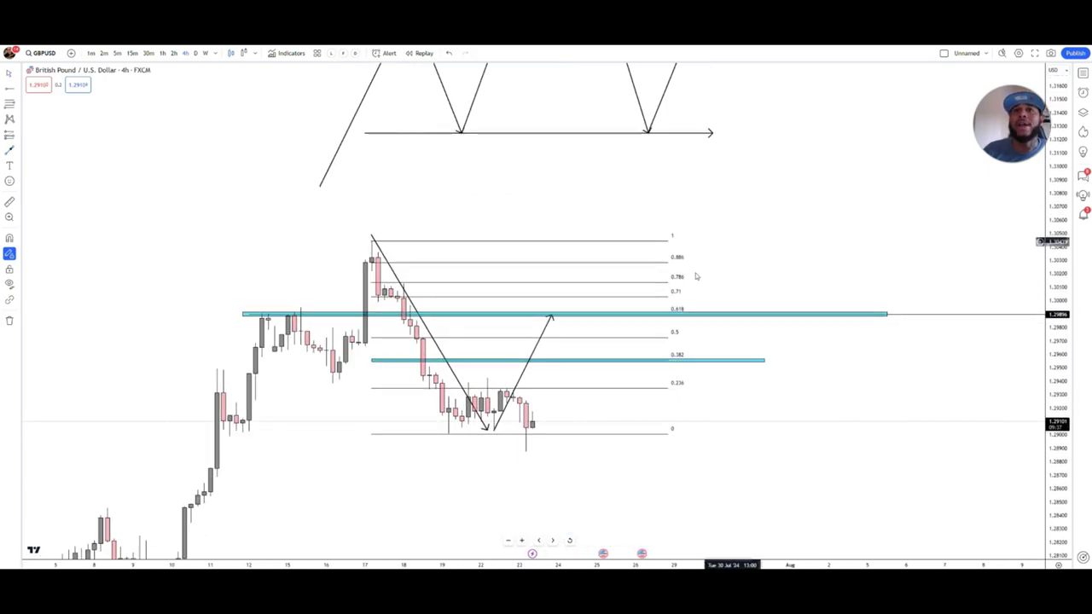
{"action": "mouse_move", "coordinate": [551, 315]}
{"action": "left_mouse_down"}
{"action": "mouse_move", "coordinate": [339, 313]}
{"action": "mouse_move", "coordinate": [573, 305]}
{"action": "left_mouse_up"}
{"action": "right_click", "coordinate": [573, 309]}
{"action": "left_click", "coordinate": [611, 500]}
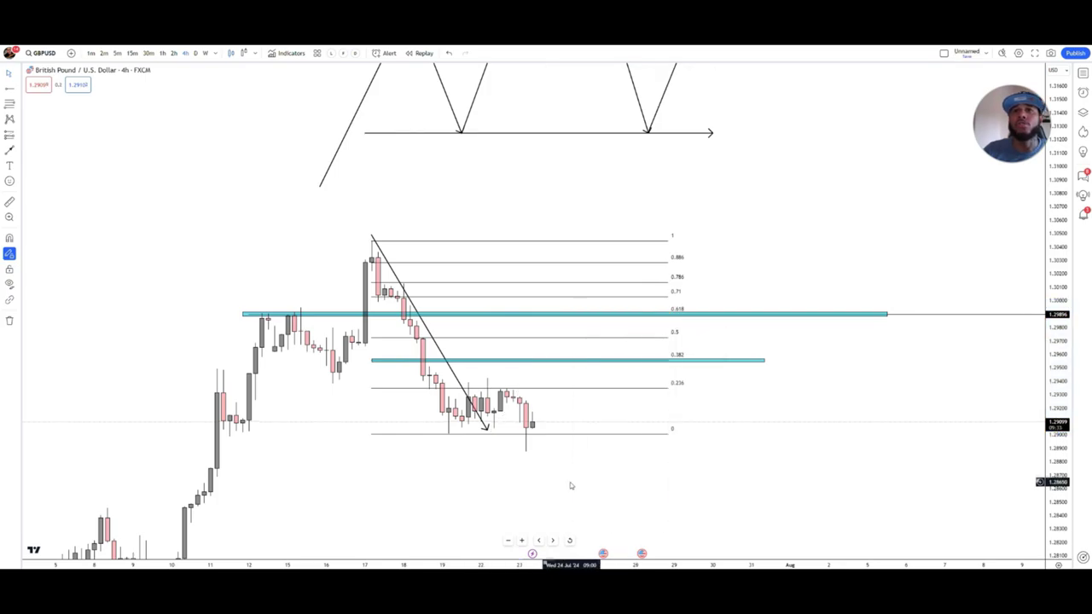
{"action": "right_click", "coordinate": [486, 425]}
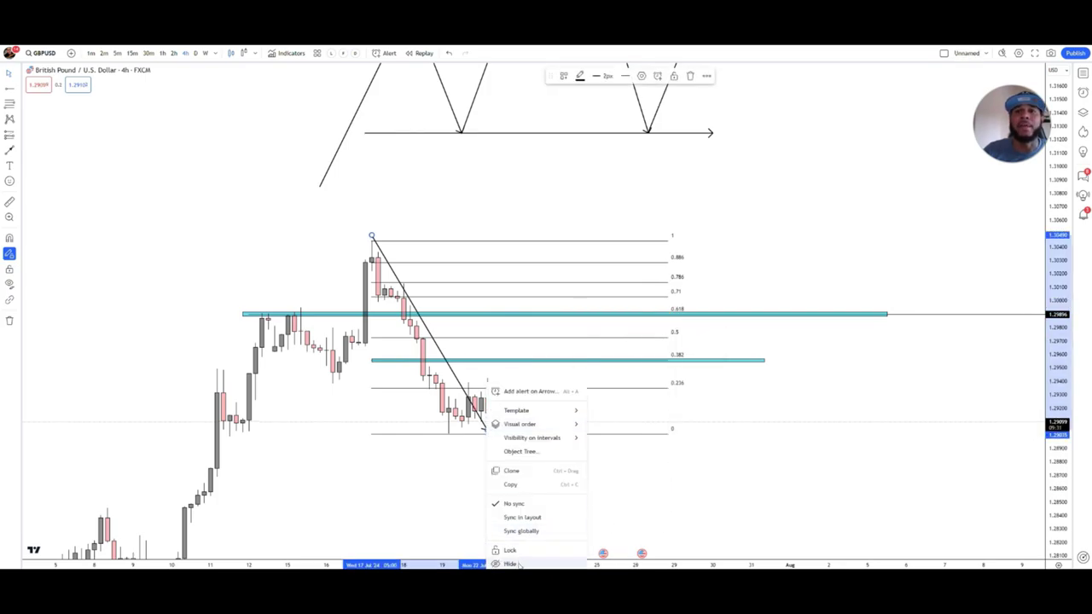
{"action": "left_click", "coordinate": [517, 565]}
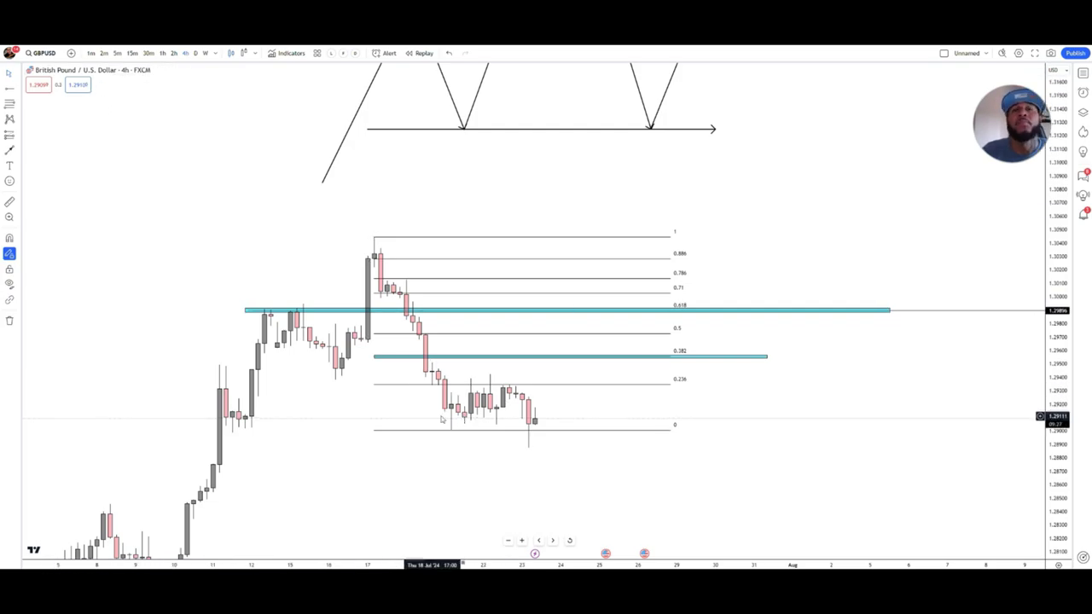
Circle the three lows near the Fibonacci 0 level with freehand brush strokes and undo the markings.
{"action": "mouse_move", "coordinate": [443, 392]}
{"action": "left_mouse_down"}
{"action": "mouse_move", "coordinate": [517, 418]}
{"action": "mouse_move", "coordinate": [465, 400]}
{"action": "left_mouse_up"}
{"action": "mouse_move", "coordinate": [541, 415]}
{"action": "left_mouse_down"}
{"action": "mouse_move", "coordinate": [569, 433]}
{"action": "mouse_move", "coordinate": [515, 410]}
{"action": "left_mouse_up"}
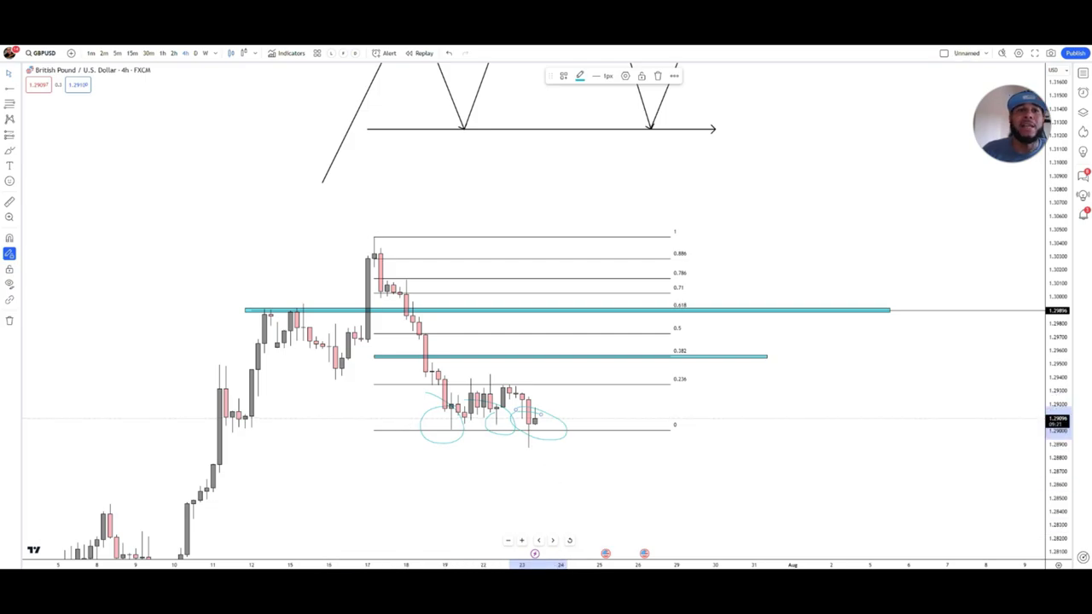
{"action": "key", "text": "ctrl+z"}
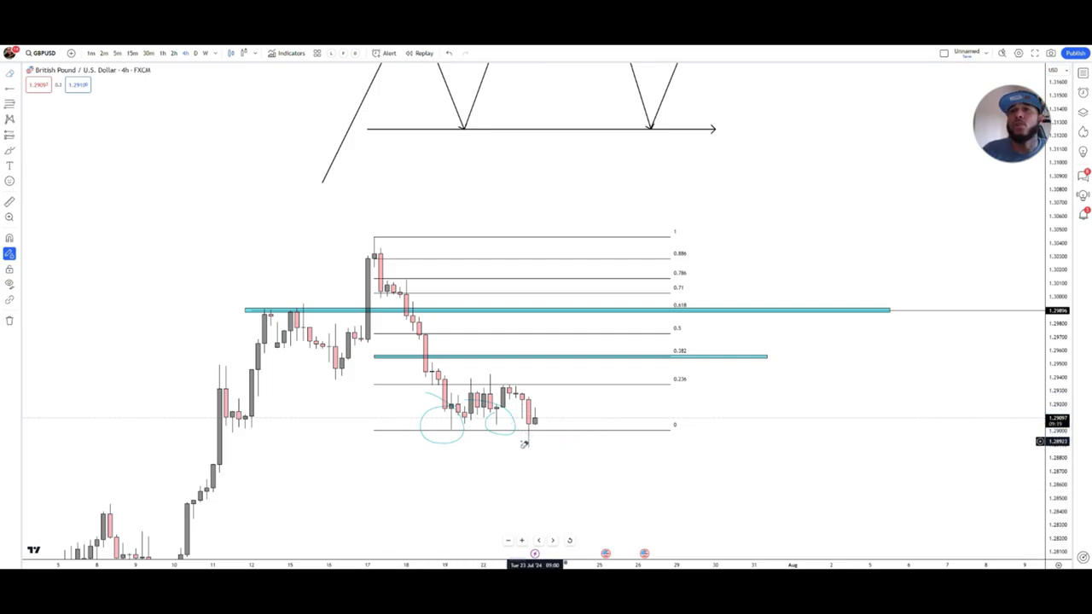
{"action": "key", "text": "ctrl+z"}
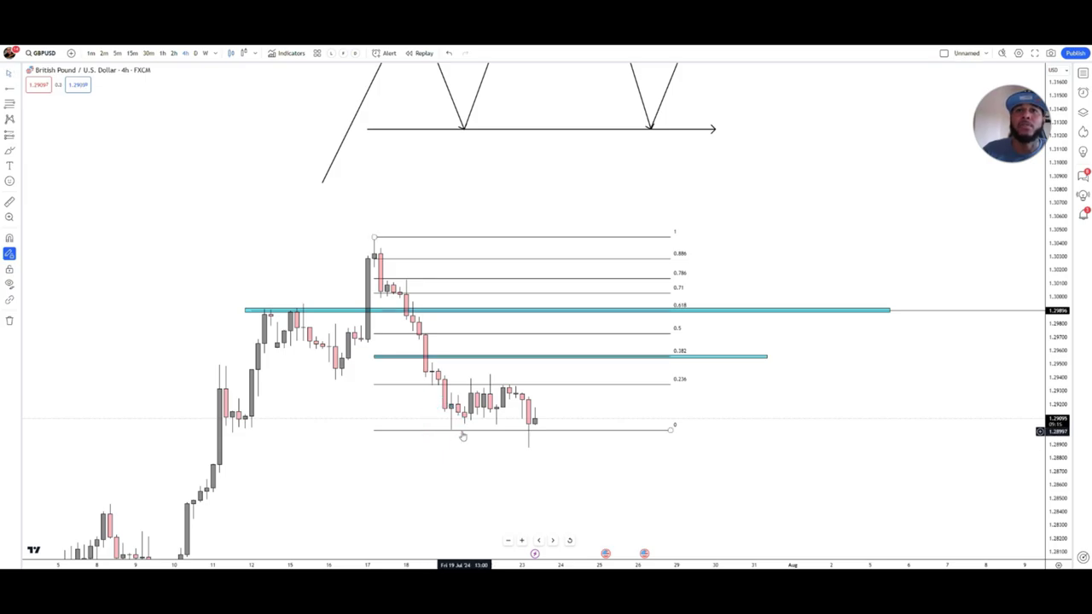
Remove the Fibonacci retracement and draw a thin rectangle zone along the lows at about 1.290, from July 11 to July 29.
{"action": "right_click", "coordinate": [463, 437]}
{"action": "left_click", "coordinate": [482, 534]}
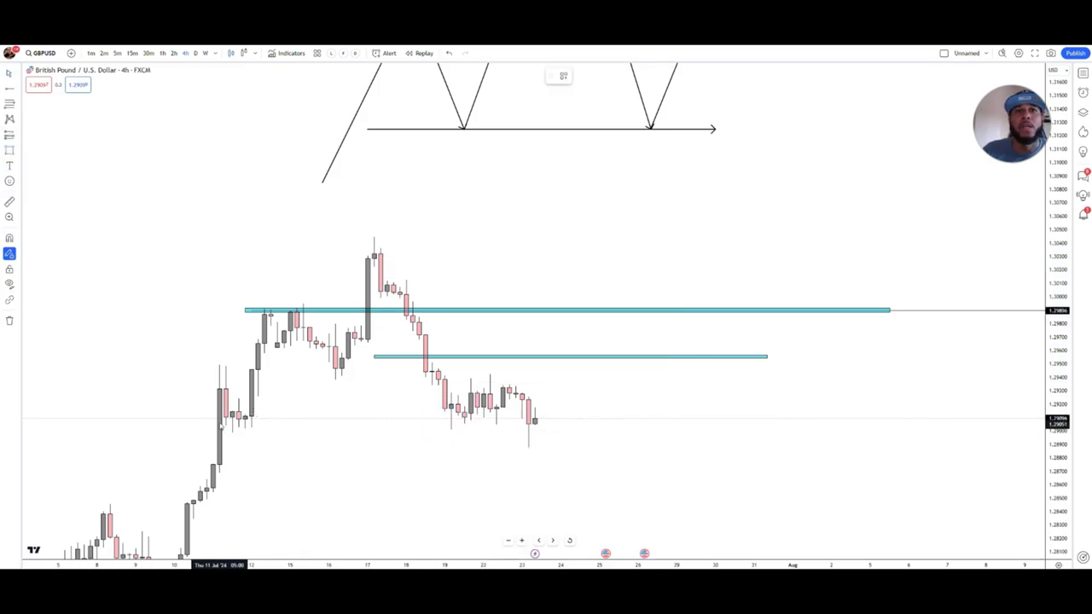
{"action": "left_click_drag", "start_coordinate": [224, 424], "coordinate": [676, 431]}
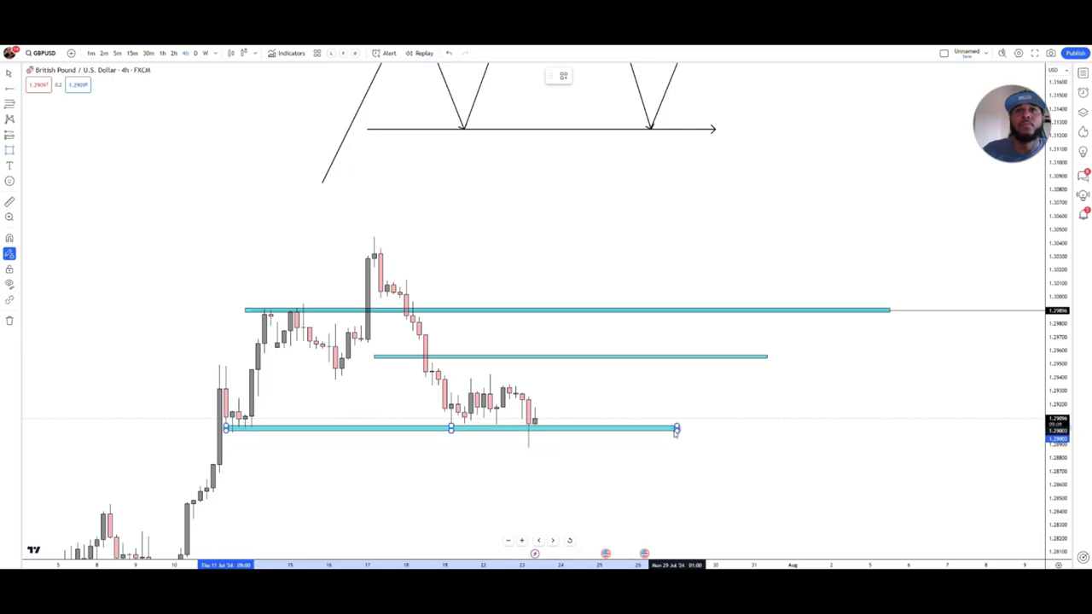
Remove the short middle zone at about 1.2956, and enlarge the 1.290 zone slightly toward earlier dates and lower prices.
{"action": "right_click", "coordinate": [762, 357]}
{"action": "left_click", "coordinate": [781, 522]}
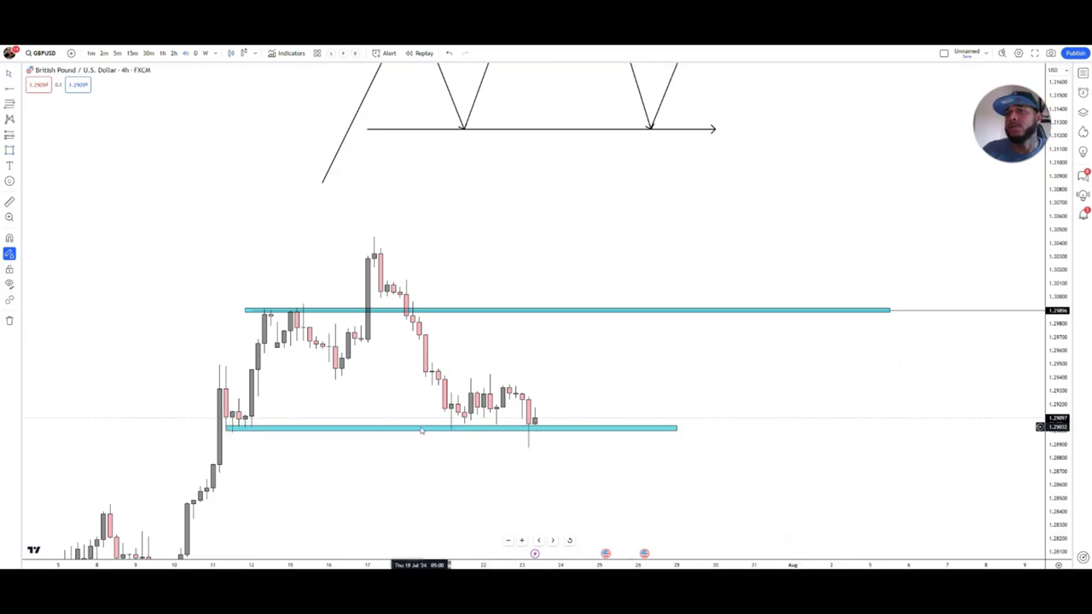
{"action": "left_click_drag", "start_coordinate": [226, 427], "coordinate": [297, 351]}
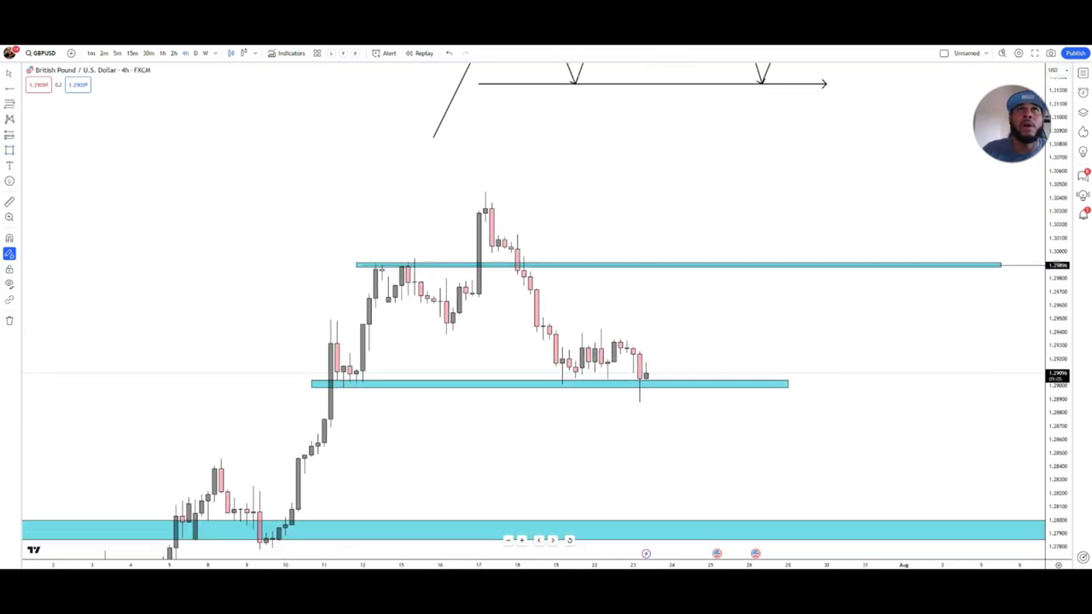
Replay the 4-hour price bars from July 11, 2024 up past the 1.2989 zone, and exit bar replay.
{"action": "left_click", "coordinate": [410, 55]}
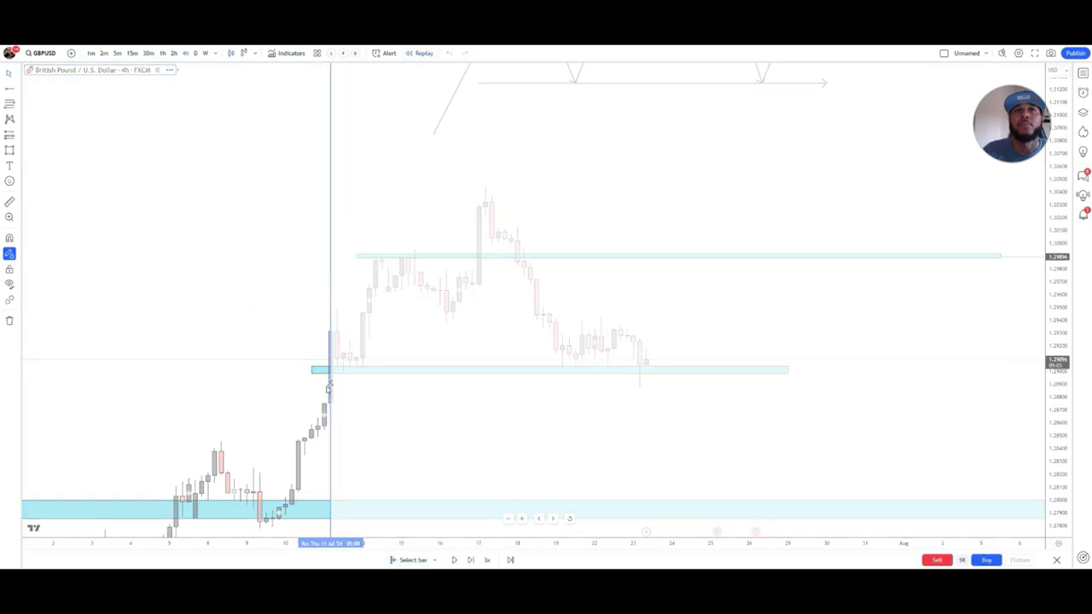
{"action": "left_click", "coordinate": [329, 406]}
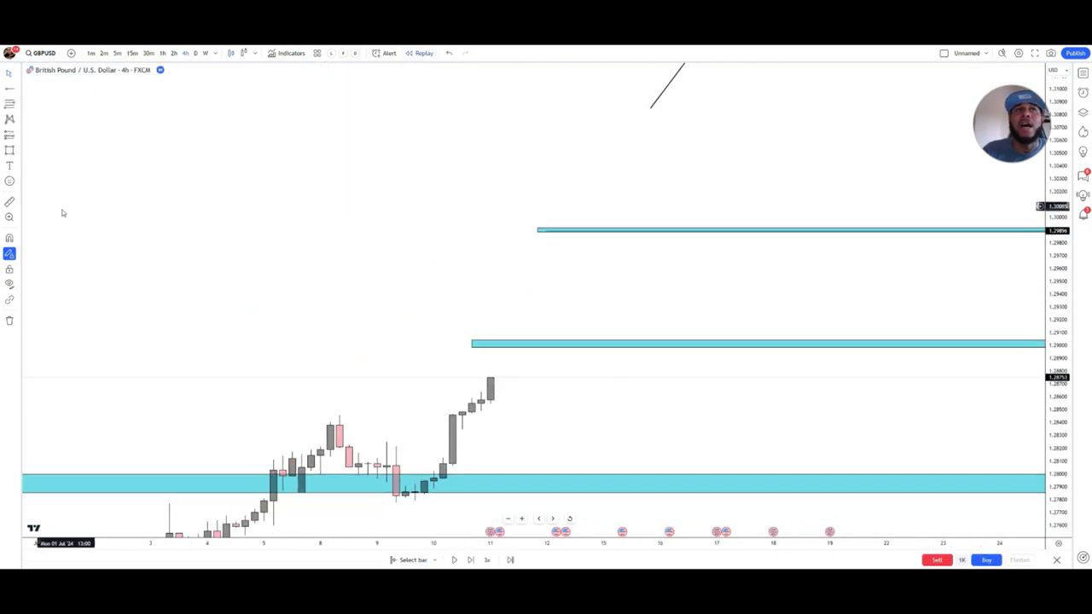
{"action": "left_click", "coordinate": [453, 560]}
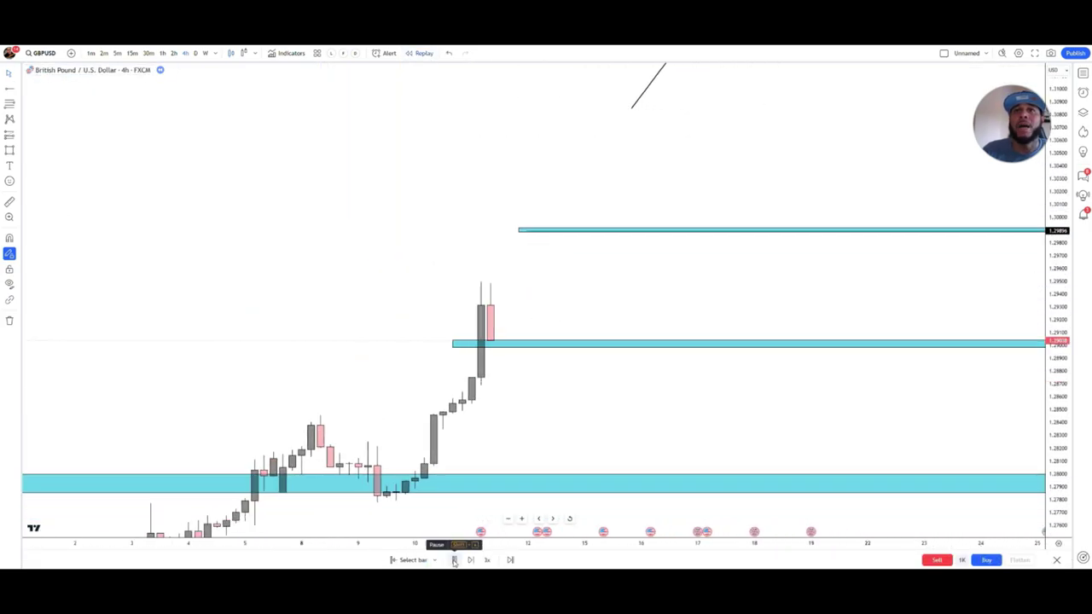
{"action": "left_click", "coordinate": [454, 559]}
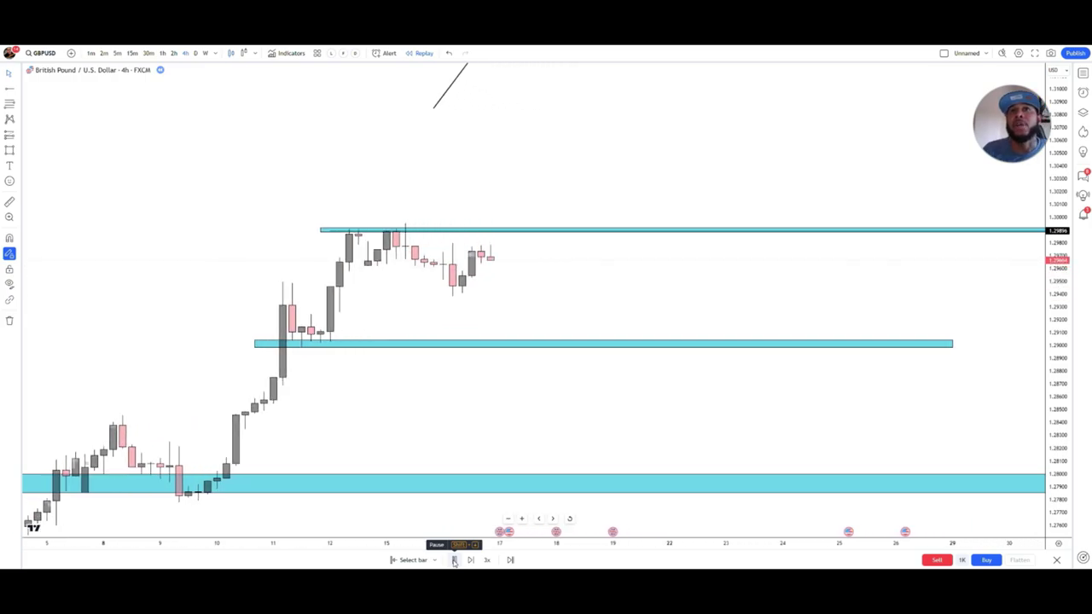
{"action": "left_click", "coordinate": [1057, 559]}
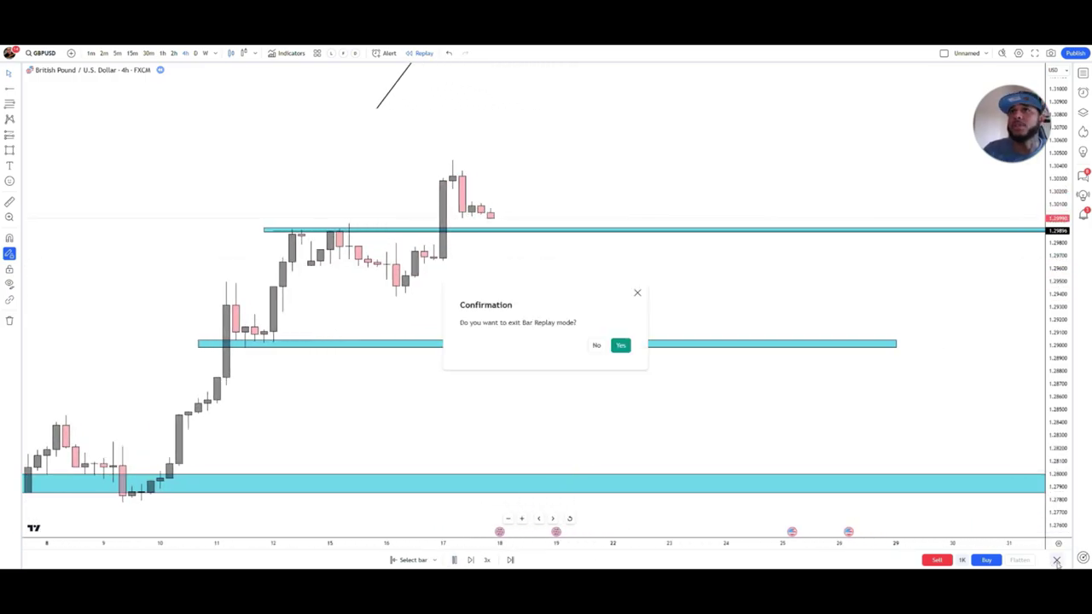
{"action": "left_click", "coordinate": [620, 345]}
Remove the wide support zone at about 1.279, and shift the 1.290 zone slightly later and higher to start on July 11.
{"action": "left_click_drag", "start_coordinate": [744, 254], "coordinate": [516, 143]}
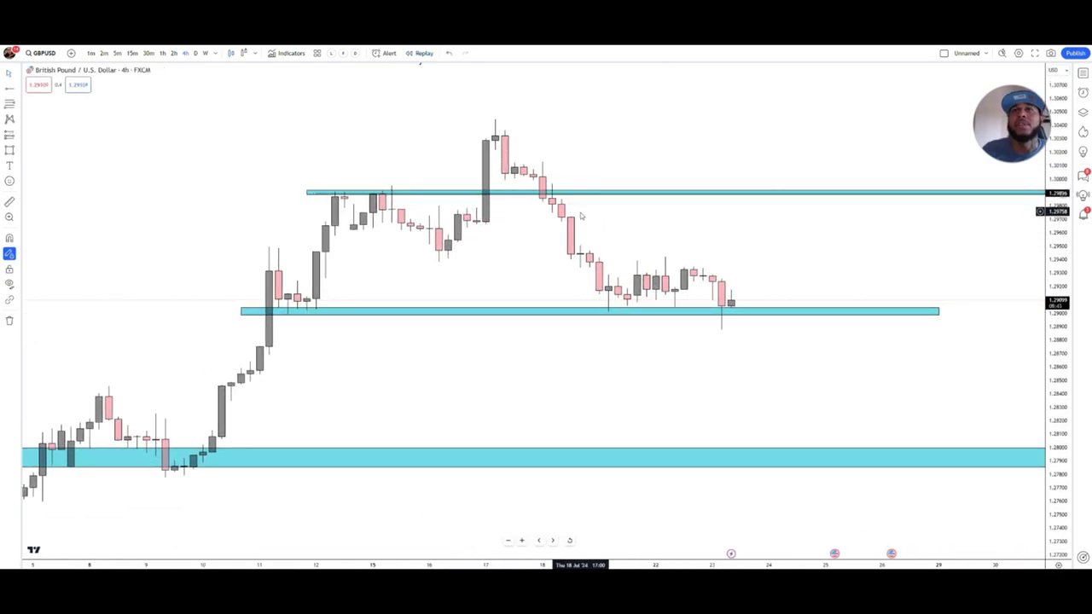
{"action": "left_click_drag", "start_coordinate": [452, 189], "coordinate": [450, 212]}
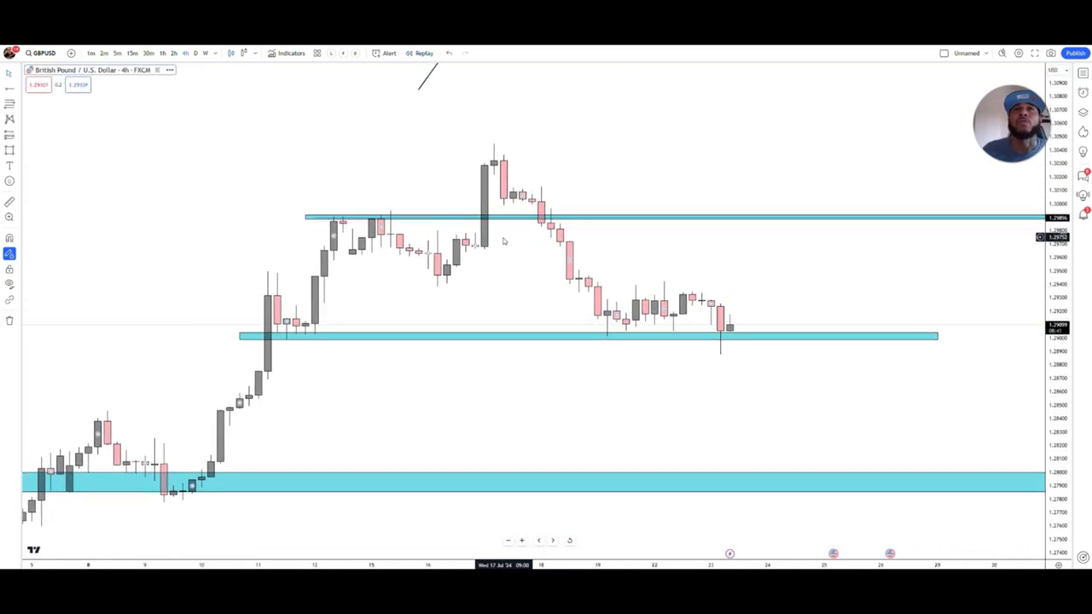
{"action": "left_click_drag", "start_coordinate": [544, 243], "coordinate": [546, 249]}
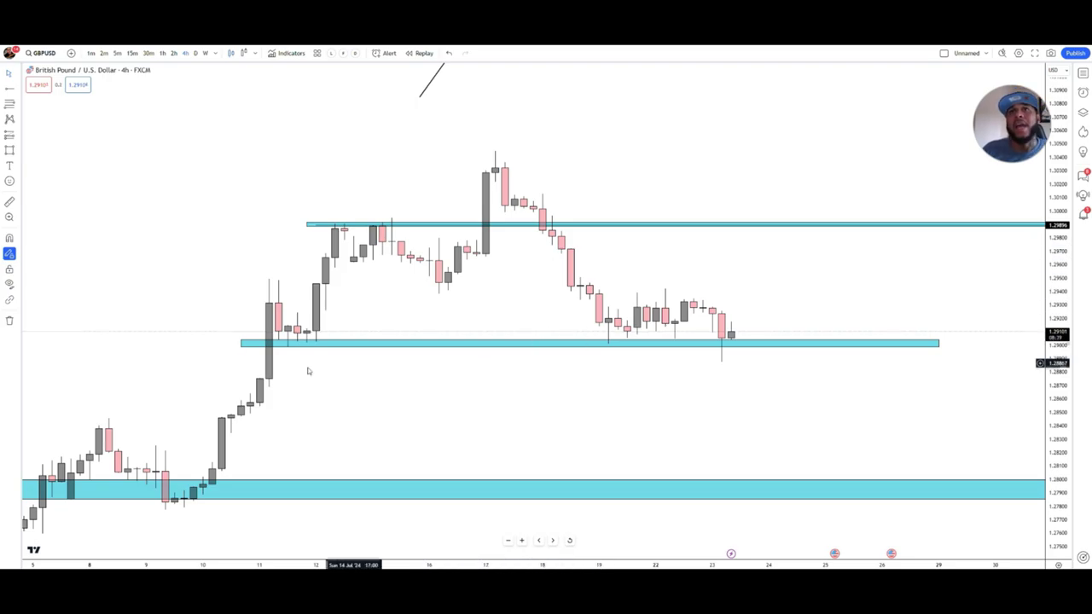
{"action": "right_click", "coordinate": [341, 485]}
{"action": "left_click", "coordinate": [367, 556]}
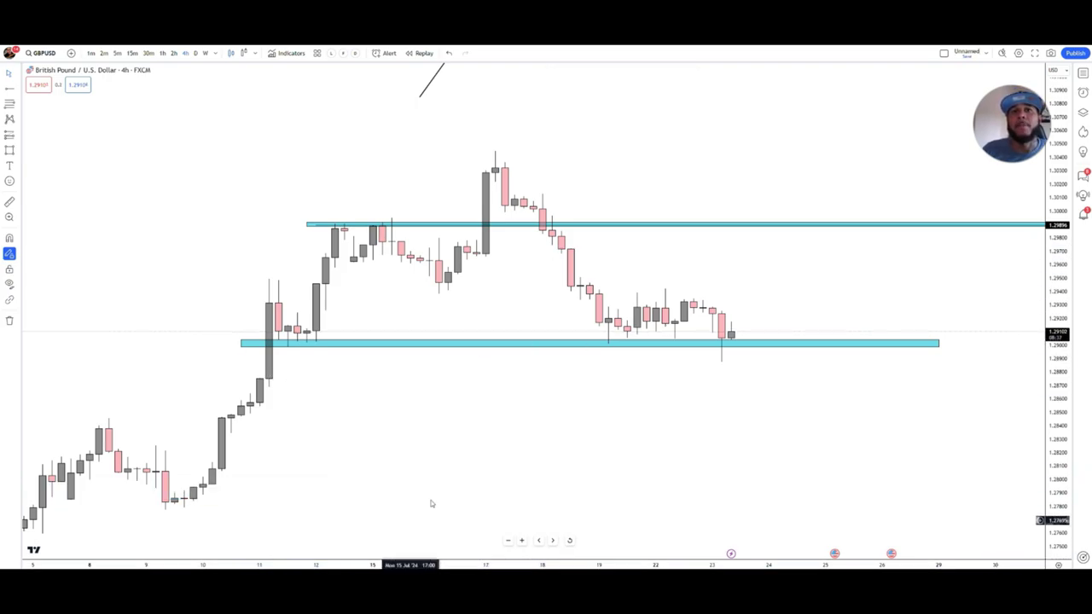
{"action": "left_click", "coordinate": [241, 344]}
{"action": "left_click_drag", "start_coordinate": [241, 343], "coordinate": [280, 340]}
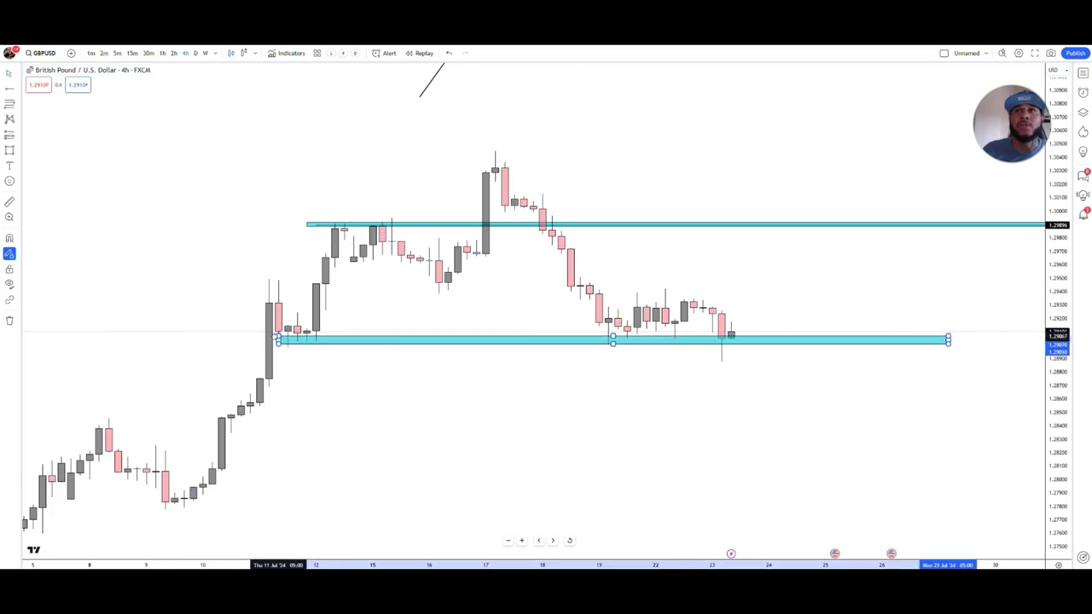
Examine price action around the 1.290 zone on the 1-hour chart and return to the 4-hour chart.
{"action": "left_click", "coordinate": [162, 52]}
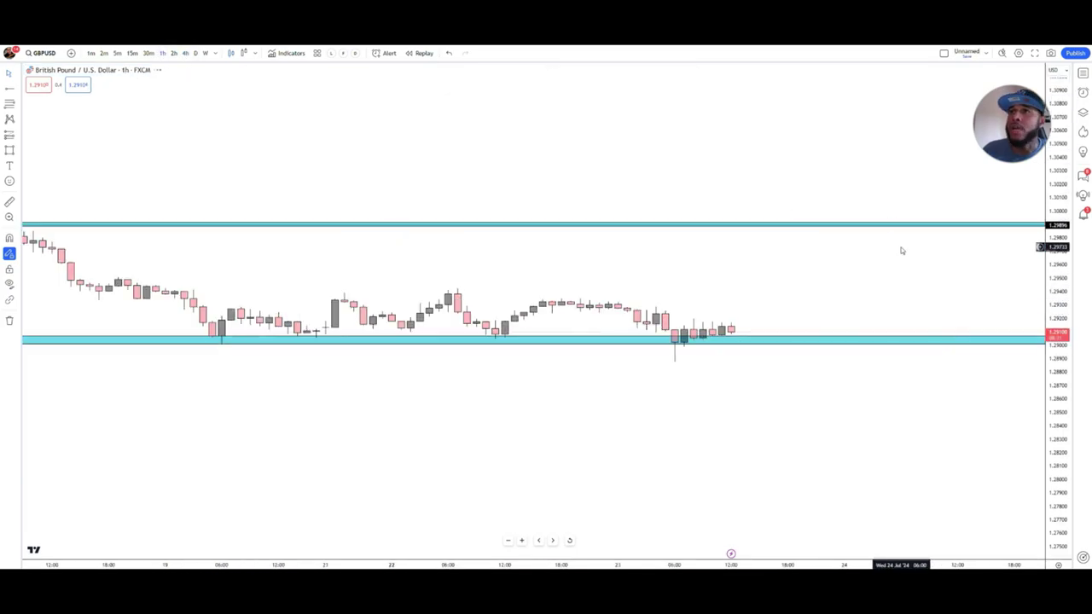
{"action": "scroll", "coordinate": [842, 239], "scroll_direction": "up", "scroll_amount": 3}
{"action": "left_click_drag", "start_coordinate": [842, 238], "coordinate": [798, 244]}
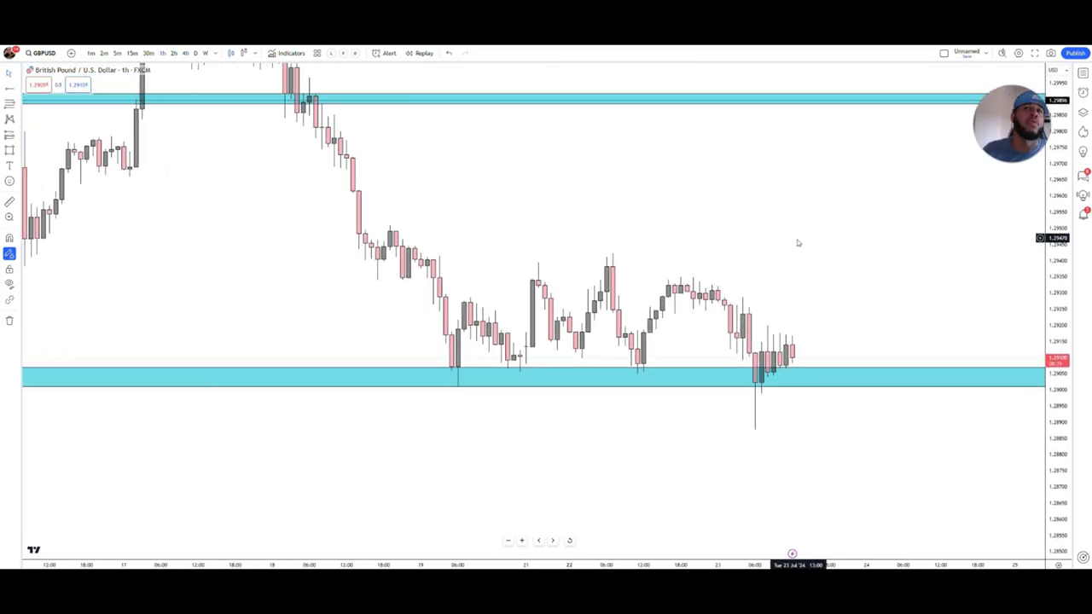
{"action": "left_click", "coordinate": [185, 53]}
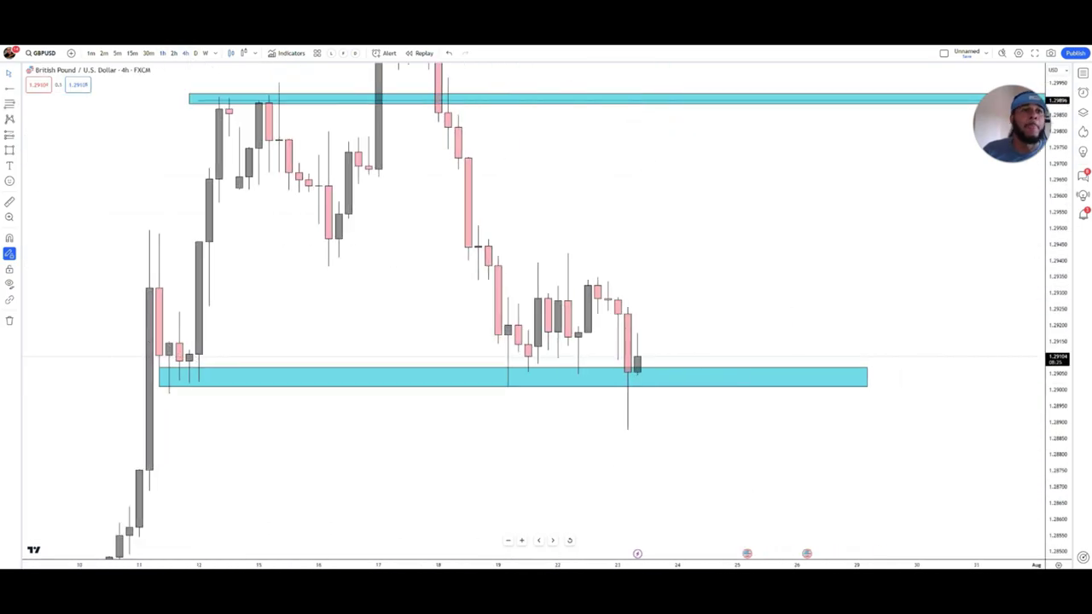
Draw an arrow to the July 23 candle's lower wick under the 1.290 zone and add a callout reading "wicks = rejection".
{"action": "left_click_drag", "start_coordinate": [778, 489], "coordinate": [629, 403]}
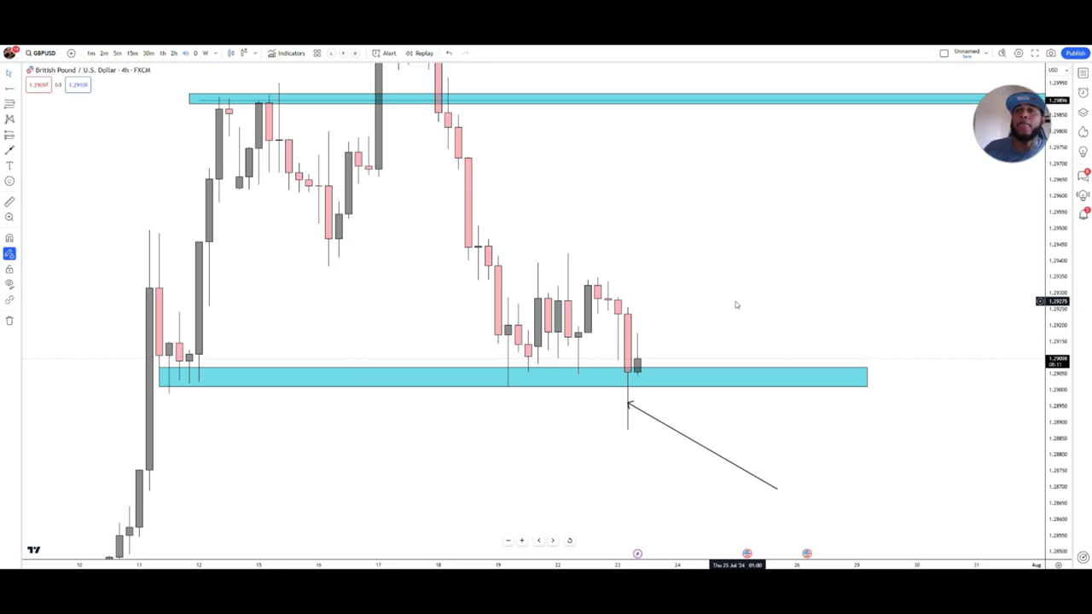
{"action": "left_click", "coordinate": [19, 168]}
{"action": "left_click", "coordinate": [51, 245]}
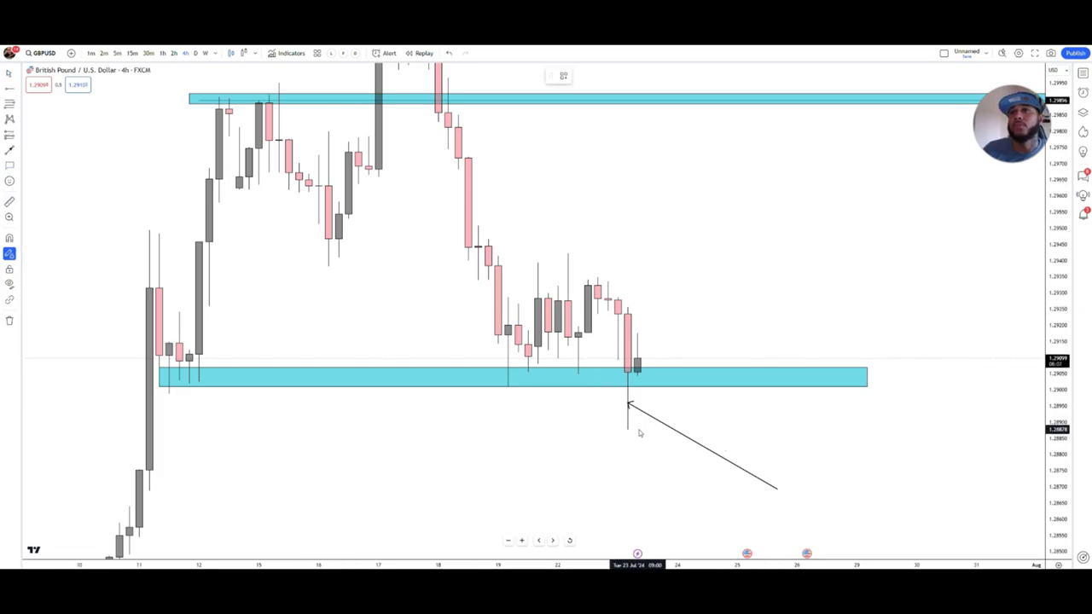
{"action": "left_click_drag", "start_coordinate": [627, 429], "coordinate": [570, 438]}
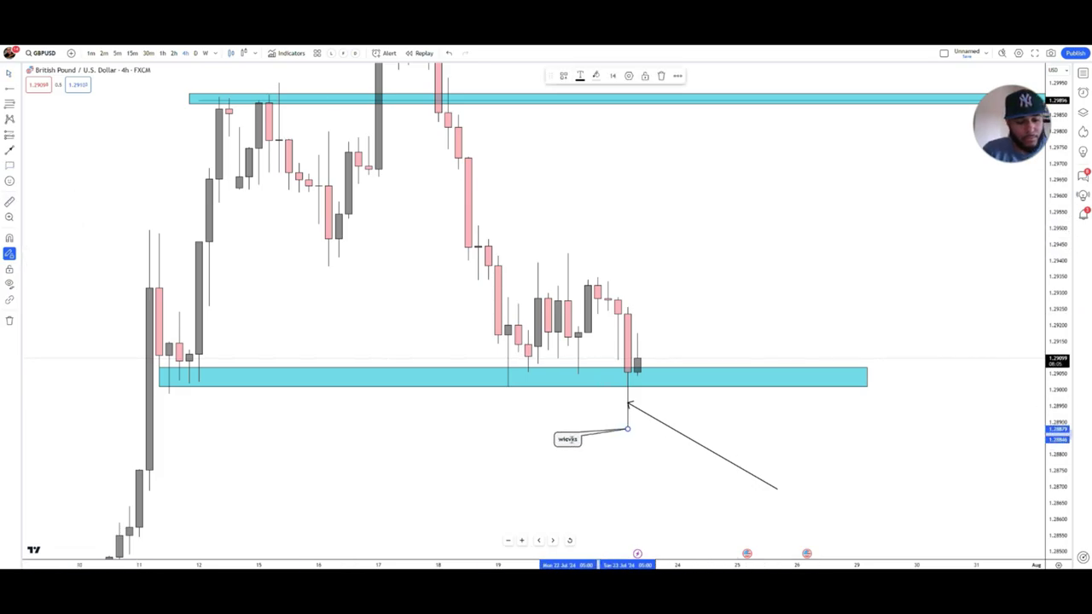
{"action": "type", "text": "wicvks"}
{"action": "key", "text": "BackSpace"}
{"action": "key", "text": "BackSpace"}
{"action": "key", "text": "BackSpace"}
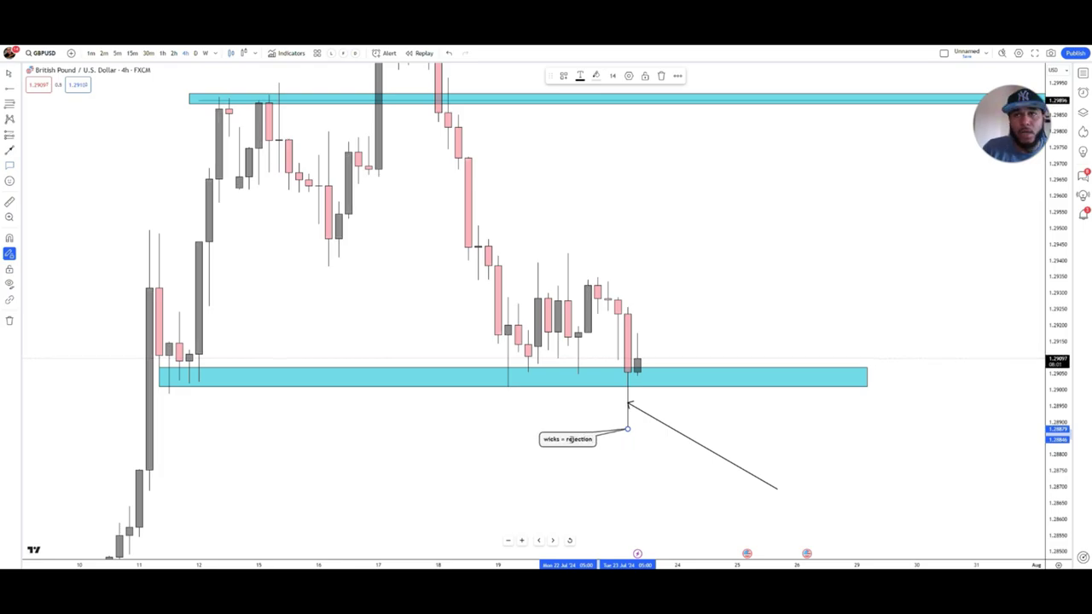
Move the callout's pointer tip up the wick to the lower edge of the 1.290 zone.
{"action": "left_click", "coordinate": [629, 236]}
{"action": "left_click", "coordinate": [628, 430]}
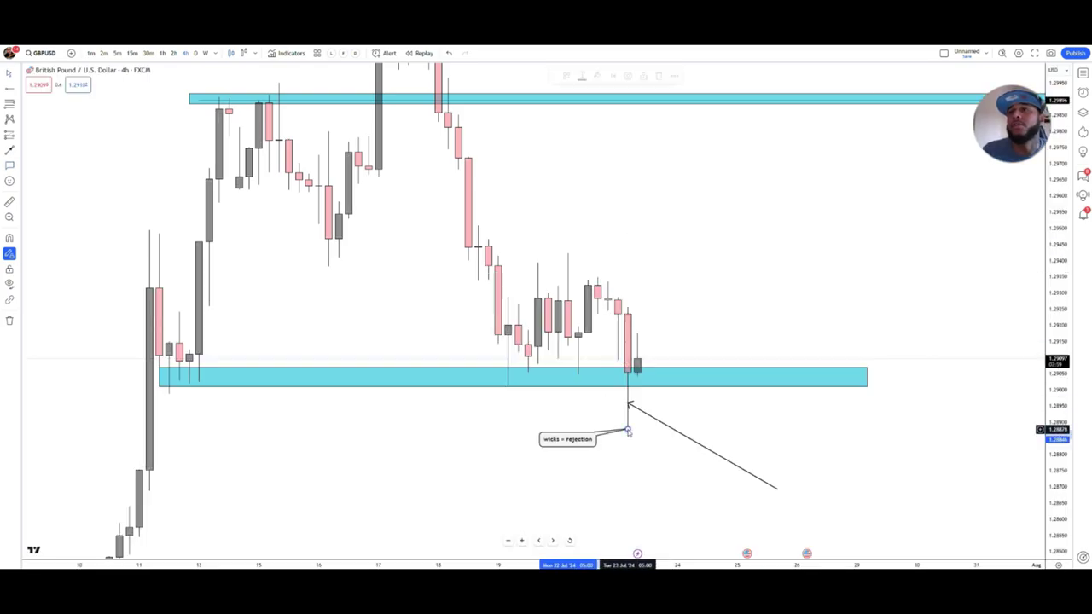
{"action": "left_click_drag", "start_coordinate": [628, 431], "coordinate": [631, 386]}
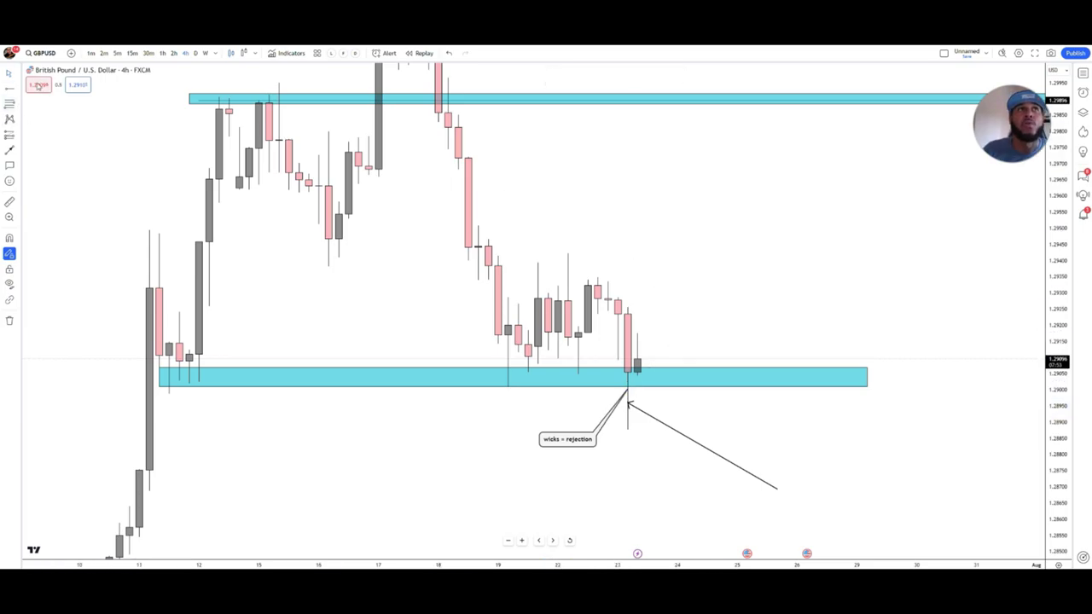
On the 1-hour chart, place a long position with entry at 1.29160 and stop at 1.29044, and raise its target to about 1.2942.
{"action": "left_click", "coordinate": [163, 54]}
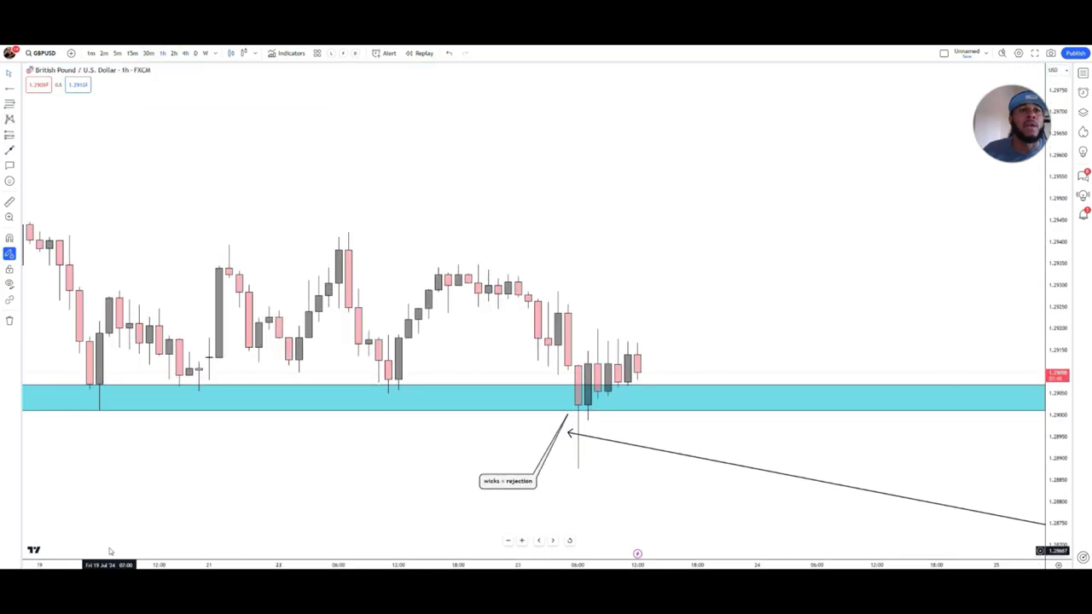
{"action": "left_click", "coordinate": [598, 350]}
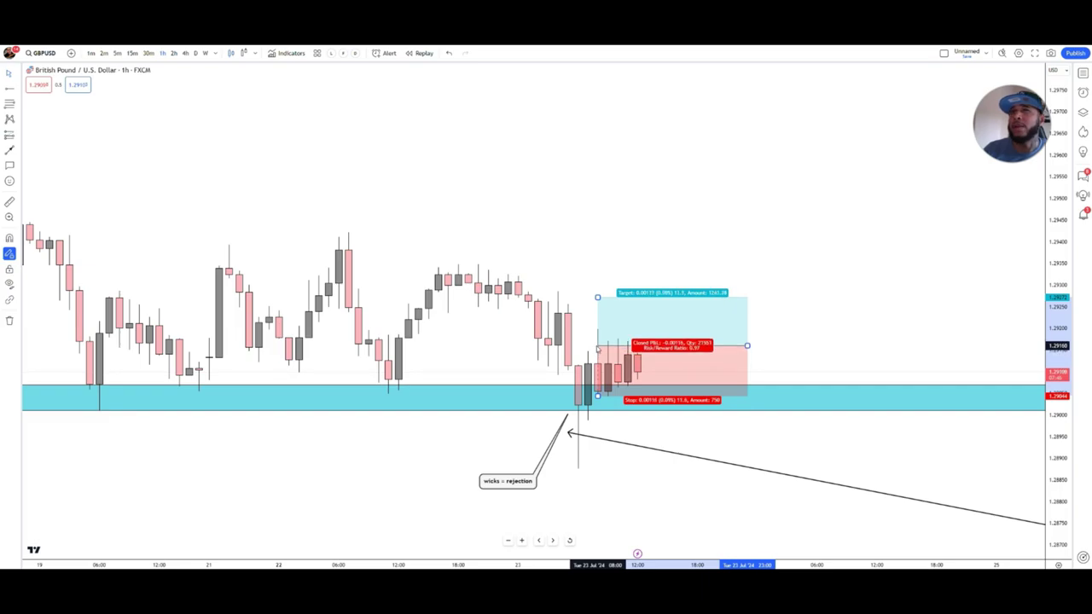
{"action": "left_click", "coordinate": [588, 286]}
{"action": "scroll", "coordinate": [585, 285], "scroll_direction": "down", "scroll_amount": 3}
{"action": "left_click_drag", "start_coordinate": [651, 256], "coordinate": [603, 291]}
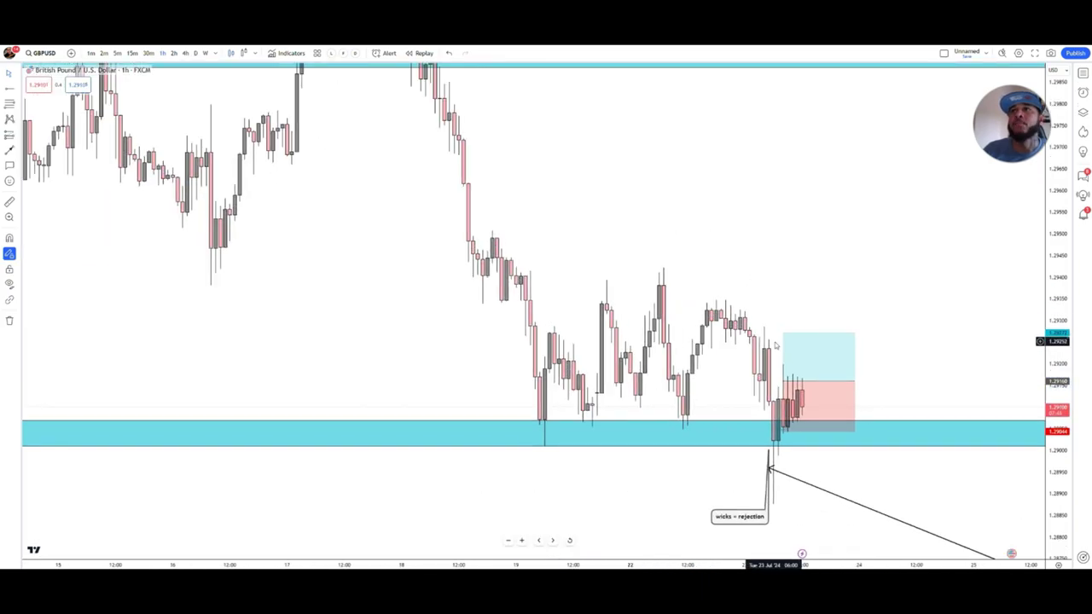
{"action": "left_click_drag", "start_coordinate": [783, 333], "coordinate": [637, 266]}
{"action": "left_click", "coordinate": [217, 166]}
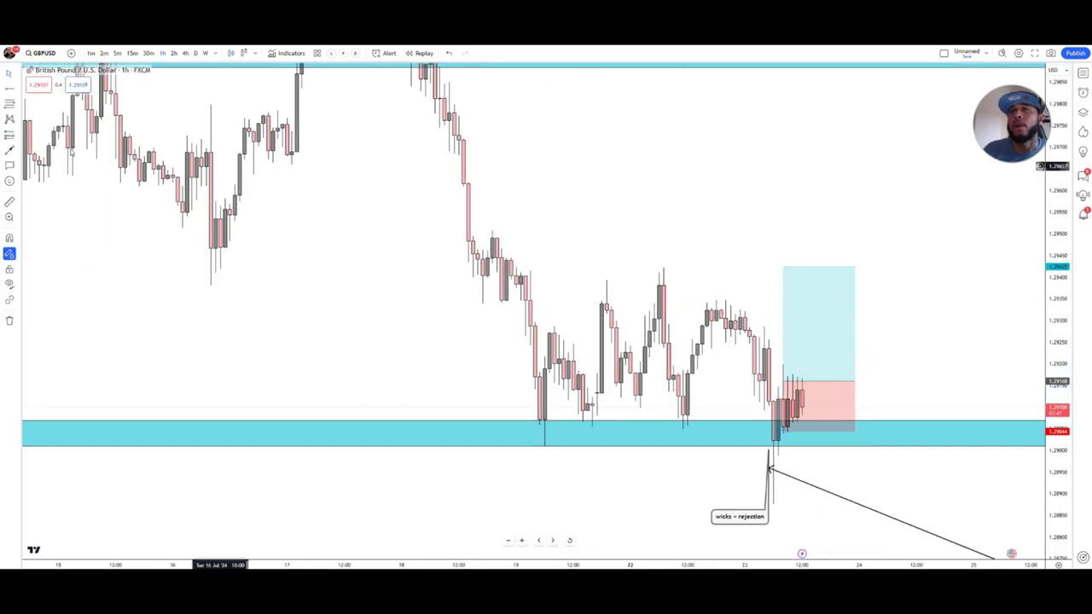
Draw a horizontal ray from the July 19 candles at 1.29393 and lower the long position's target to meet it.
{"action": "left_click_drag", "start_coordinate": [331, 325], "coordinate": [188, 276]}
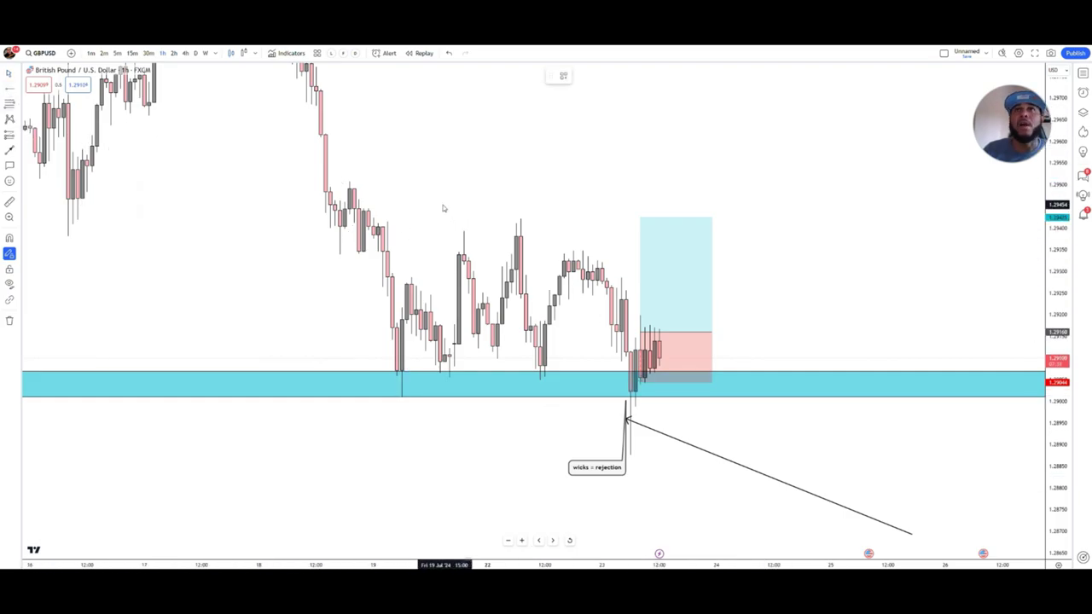
{"action": "left_click", "coordinate": [378, 226]}
{"action": "left_click_drag", "start_coordinate": [378, 226], "coordinate": [365, 231]}
{"action": "left_click_drag", "start_coordinate": [640, 217], "coordinate": [640, 232]}
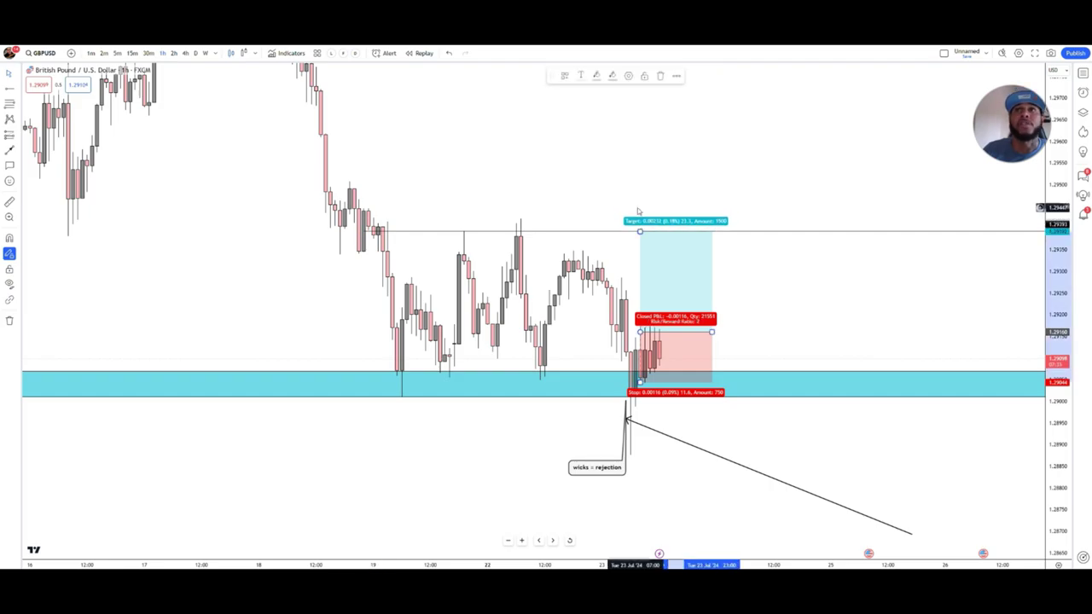
Lower the long position's stop to 1.28861, beneath the low of the rejection wick.
{"action": "left_click_drag", "start_coordinate": [640, 380], "coordinate": [651, 494]}
{"action": "left_click", "coordinate": [677, 454]}
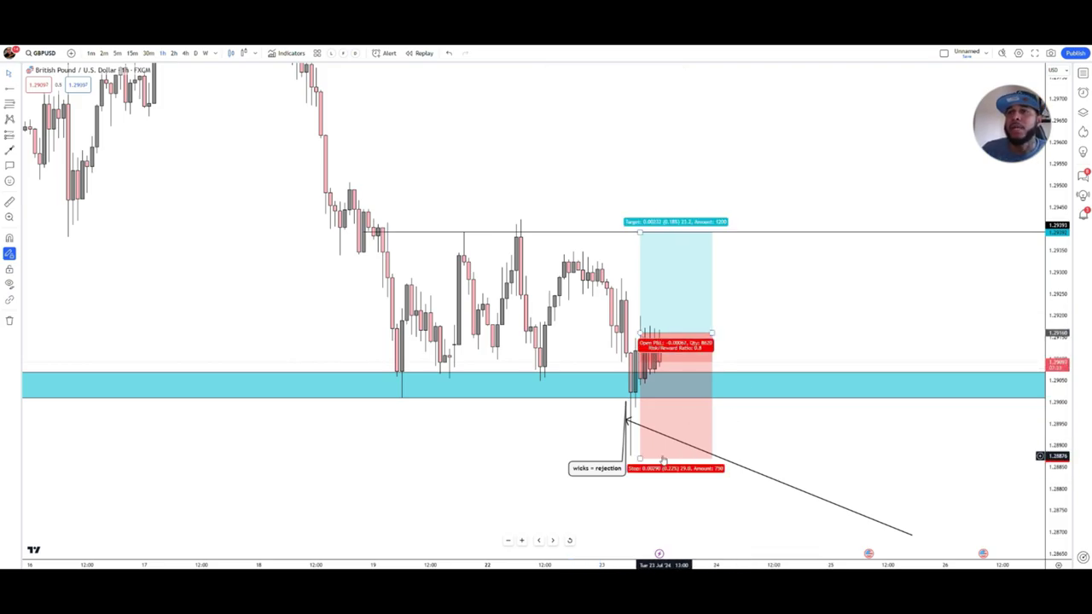
{"action": "left_click_drag", "start_coordinate": [642, 459], "coordinate": [641, 457]}
{"action": "left_click", "coordinate": [784, 328]}
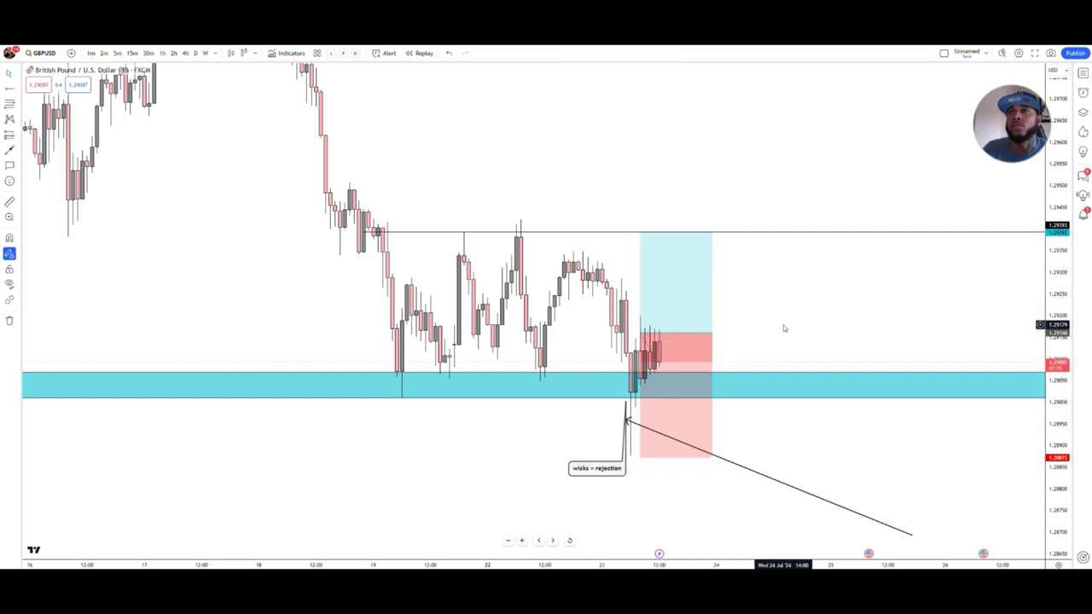
{"action": "mouse_move", "coordinate": [643, 458]}
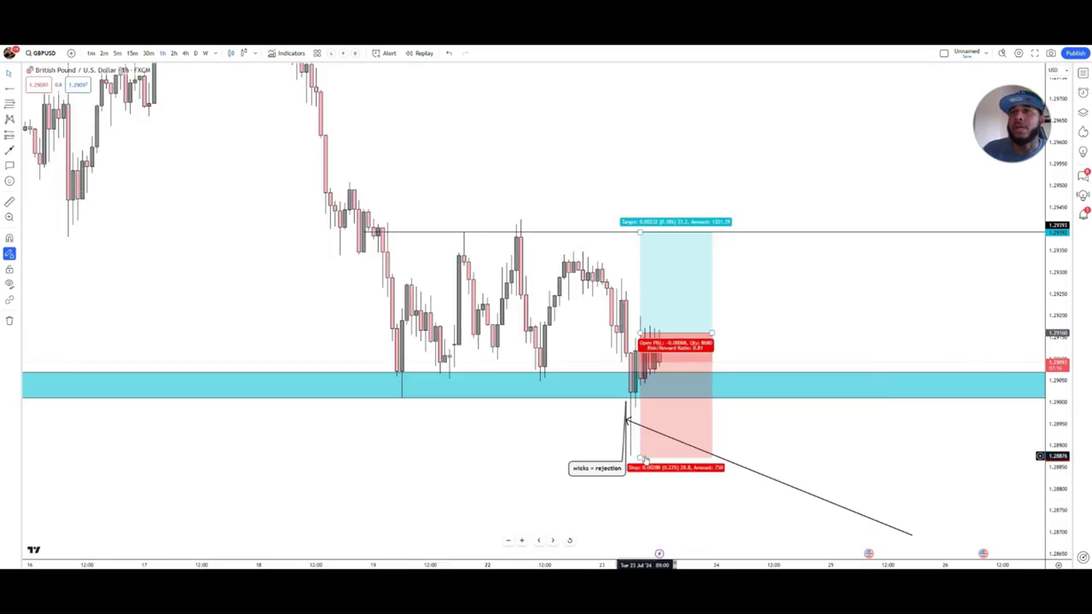
{"action": "left_click_drag", "start_coordinate": [640, 457], "coordinate": [640, 463]}
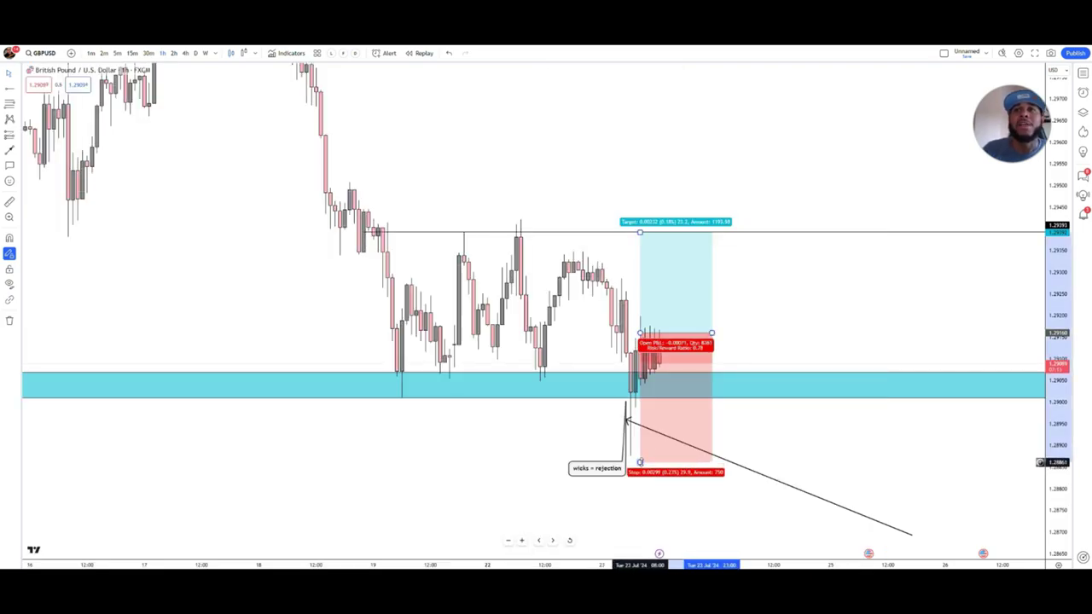
{"action": "left_click", "coordinate": [521, 438]}
Add a text label reading "TP 1 (if broken we will hold on for DEAR LIFE" at the long position's 1.29393 target line.
{"action": "scroll", "coordinate": [792, 346], "scroll_direction": "down", "scroll_amount": 3}
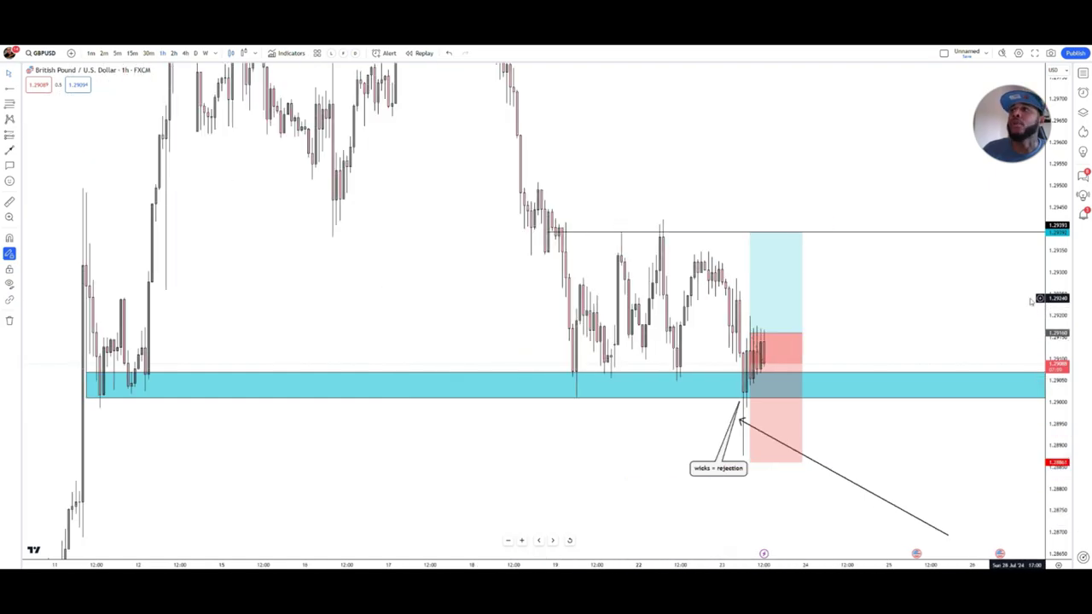
{"action": "left_click_drag", "start_coordinate": [1058, 300], "coordinate": [1037, 461]}
{"action": "left_click", "coordinate": [758, 302]}
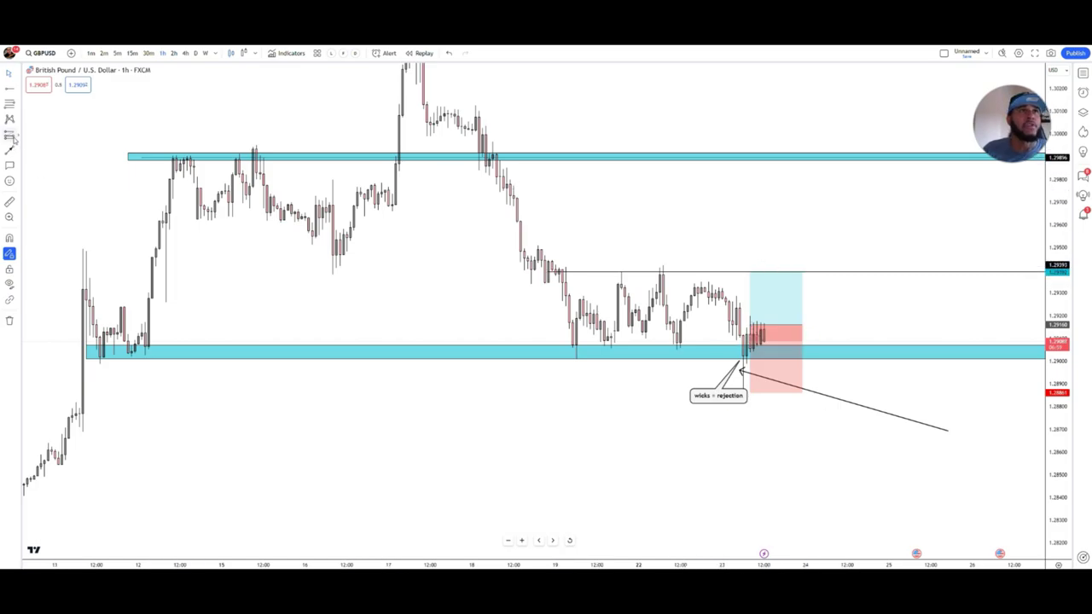
{"action": "left_click", "coordinate": [18, 165]}
{"action": "left_click", "coordinate": [43, 176]}
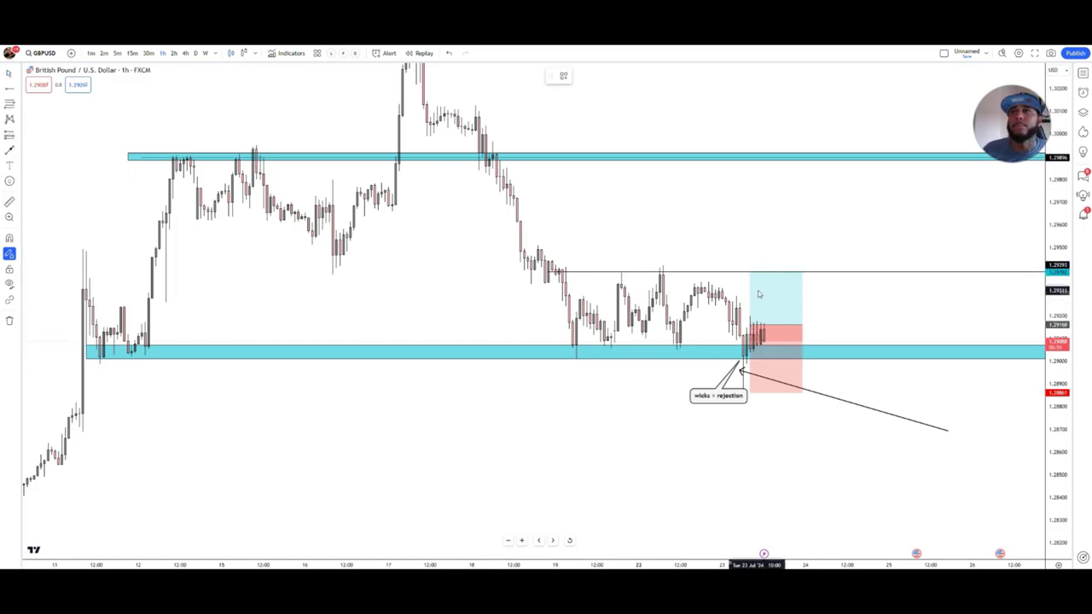
{"action": "left_click", "coordinate": [759, 275]}
{"action": "type", "text": "TP 1"}
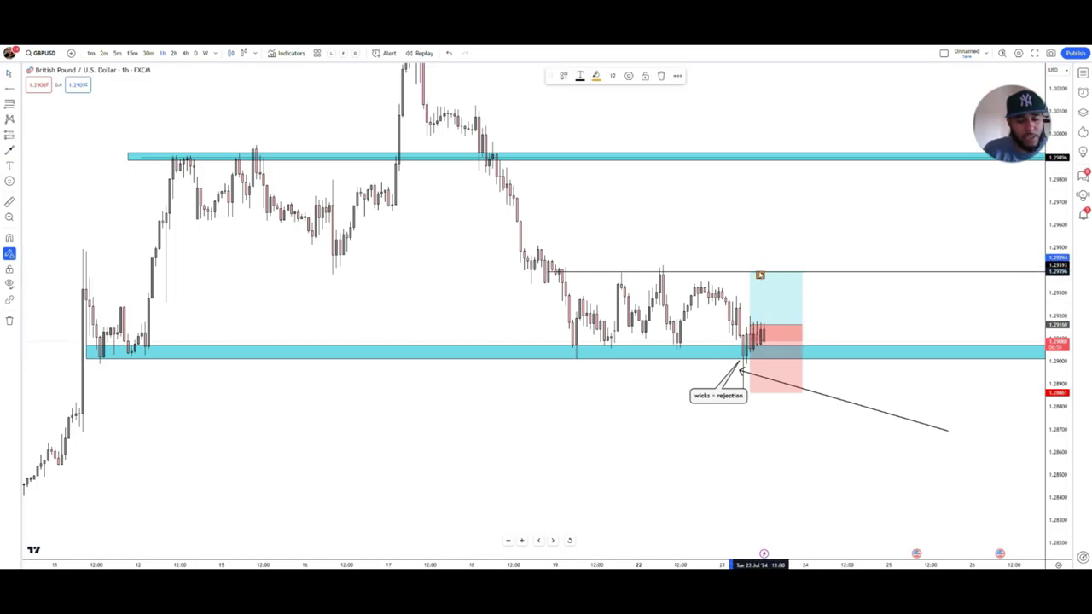
{"action": "type", "text": " (if broken we wil"}
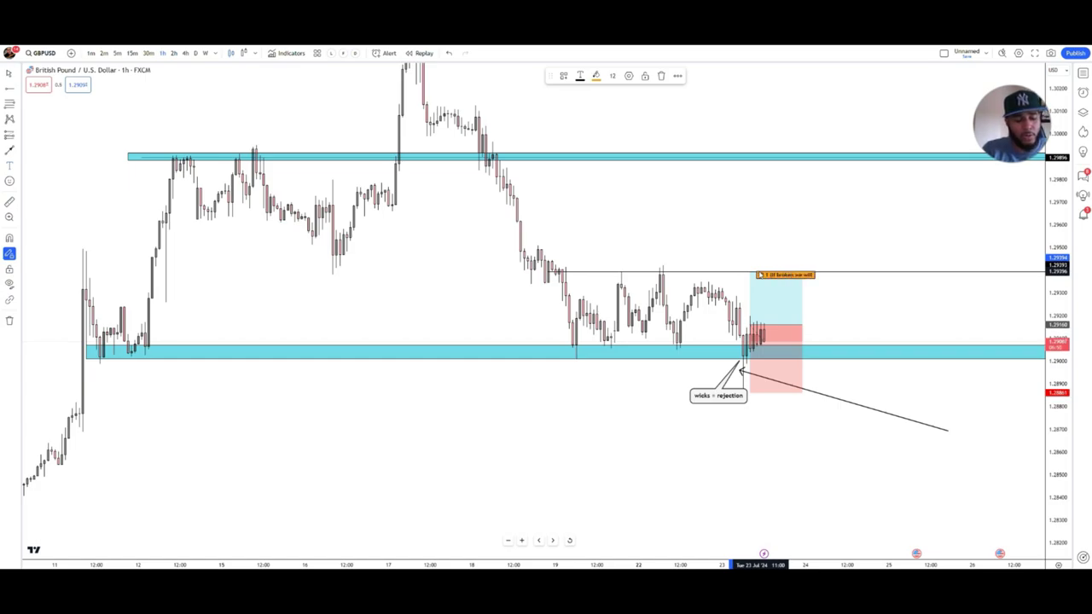
{"action": "type", "text": "l hold"}
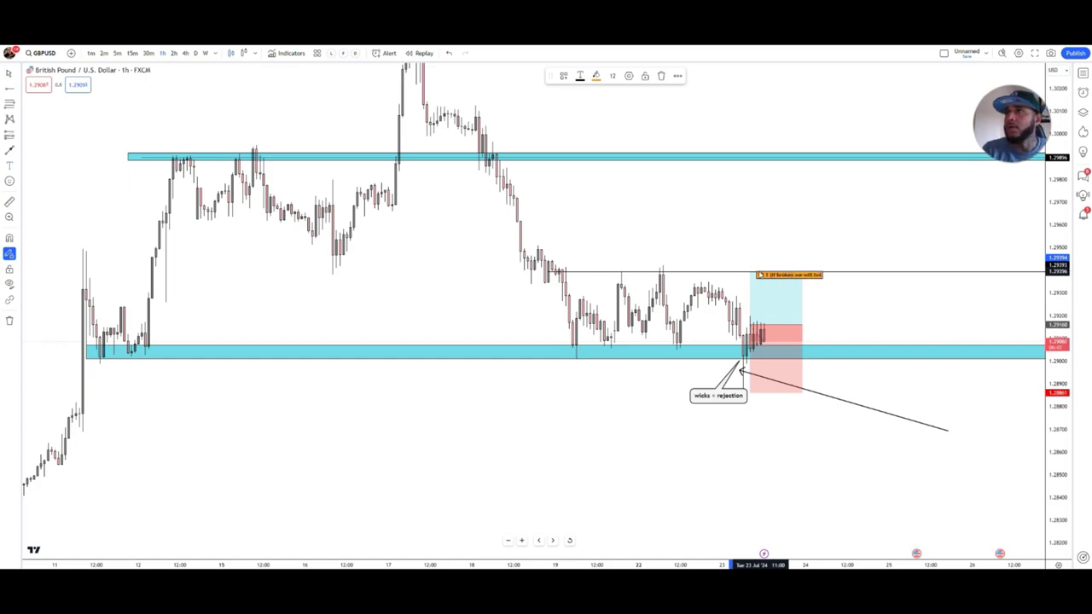
{"action": "type", "text": " on for DEAR LI"}
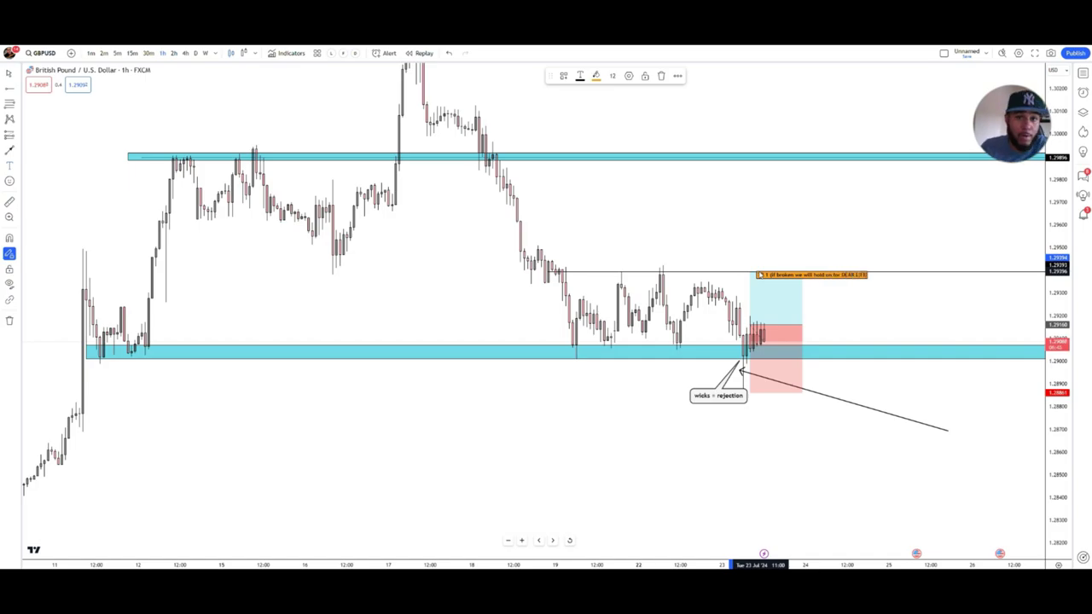
{"action": "type", "text": "FE"}
Add the closing parenthesis to the TP 1 label's text and nudge the label up onto the target line.
{"action": "double_click", "coordinate": [845, 275]}
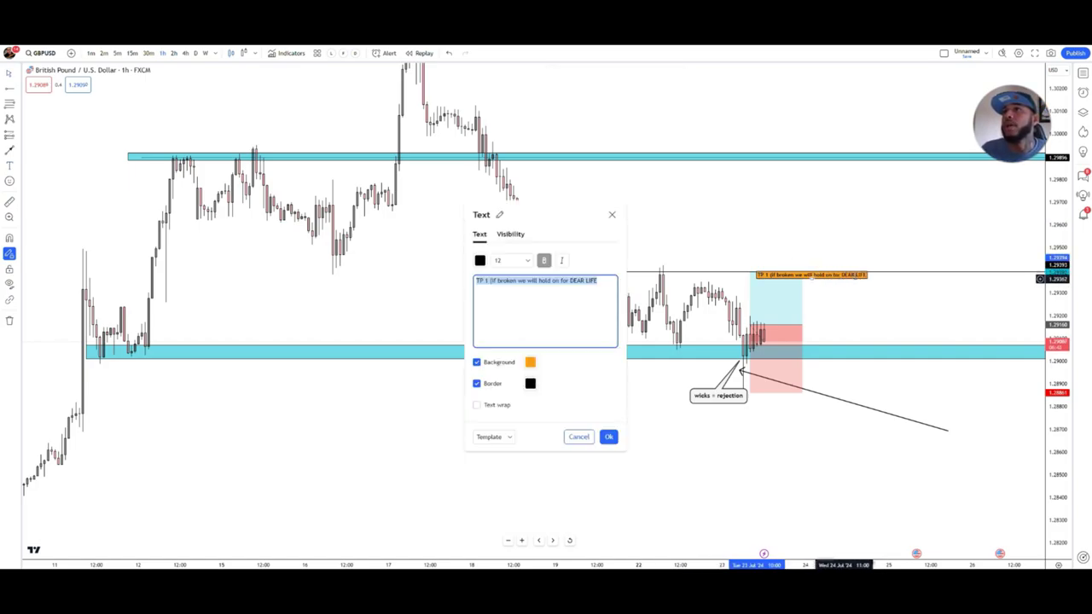
{"action": "left_click", "coordinate": [611, 281]}
{"action": "type", "text": ")"}
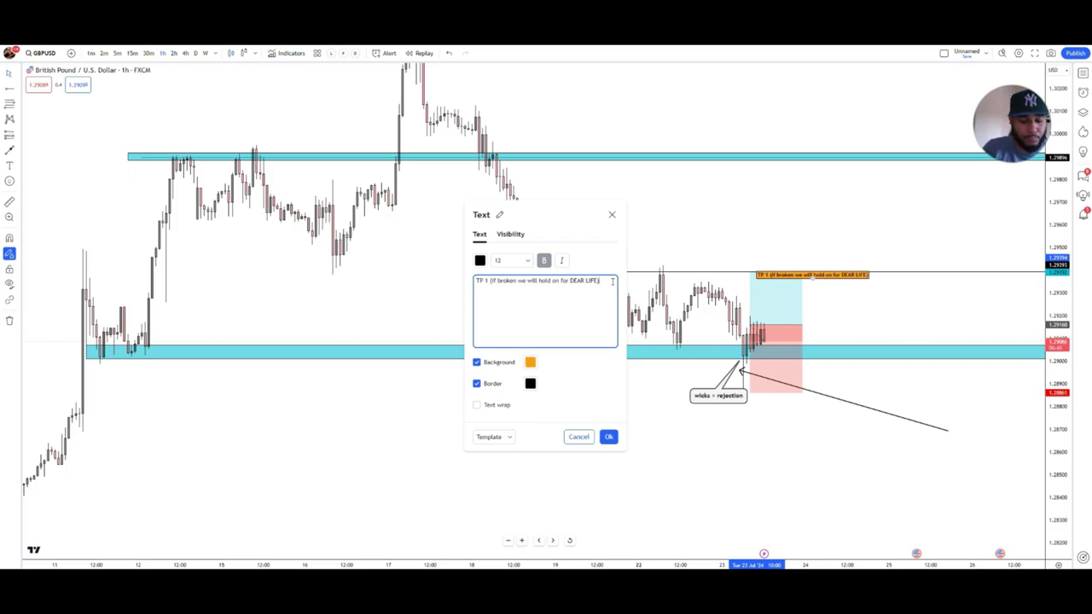
{"action": "left_click", "coordinate": [609, 437]}
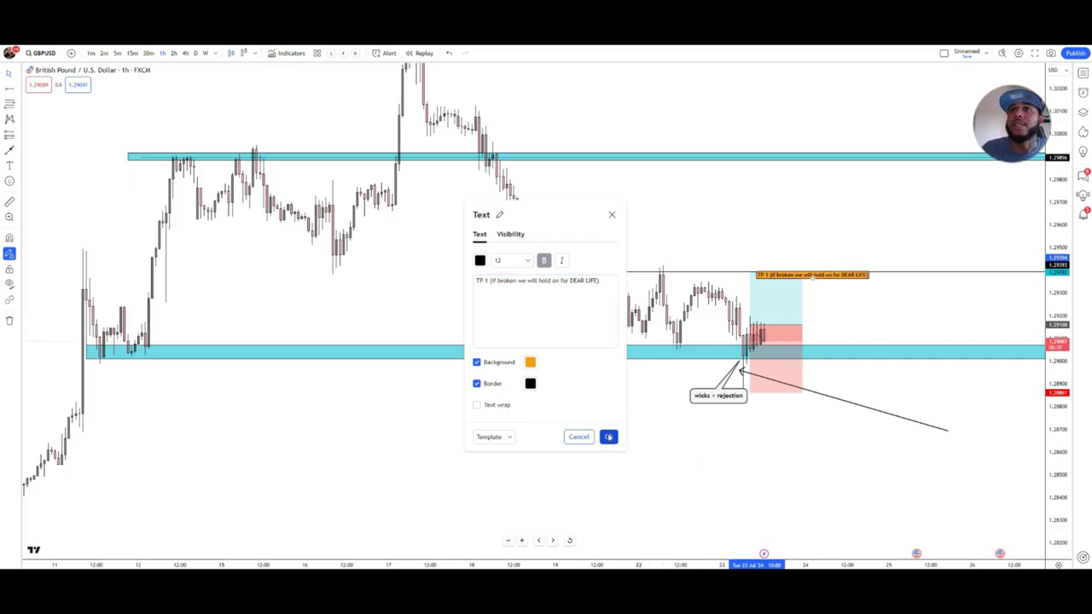
{"action": "left_click", "coordinate": [435, 419]}
{"action": "left_click_drag", "start_coordinate": [830, 277], "coordinate": [833, 273]}
Place a text label on the upper 1.299 zone and enter "take profits 2 ( look for possible".
{"action": "left_click_drag", "start_coordinate": [748, 209], "coordinate": [688, 298]}
{"action": "scroll", "coordinate": [639, 286], "scroll_direction": "down", "scroll_amount": 4}
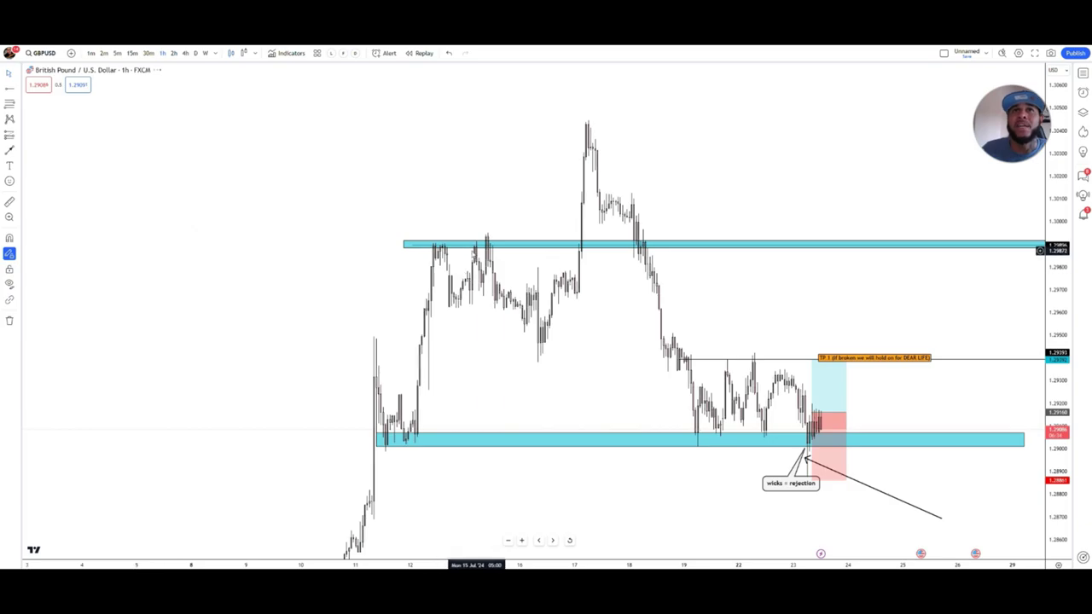
{"action": "left_click_drag", "start_coordinate": [409, 245], "coordinate": [367, 231]}
{"action": "left_click_drag", "start_coordinate": [525, 154], "coordinate": [475, 152]}
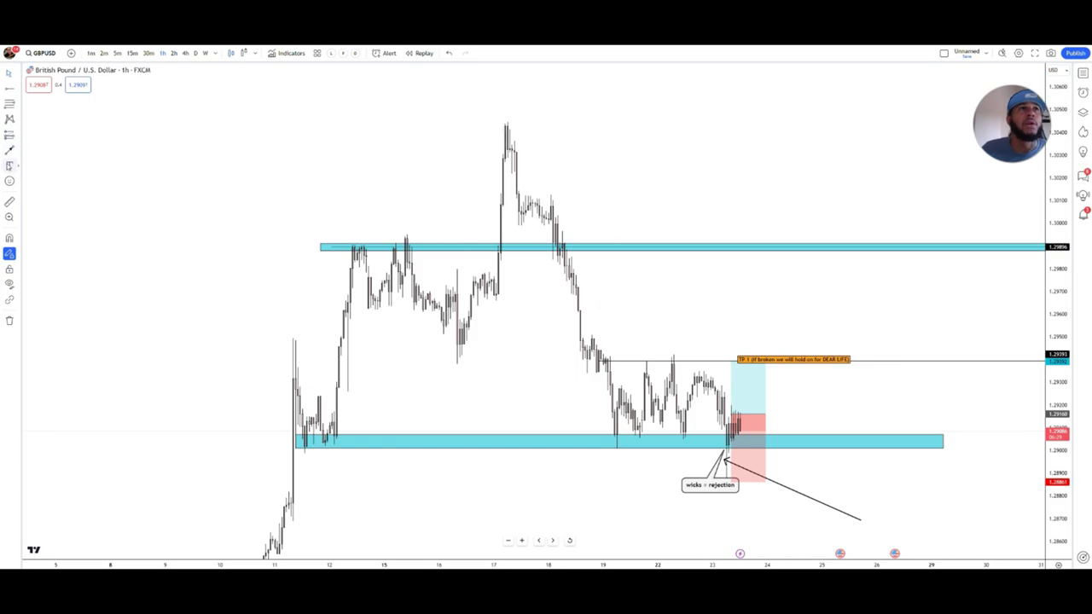
{"action": "left_click", "coordinate": [639, 248]}
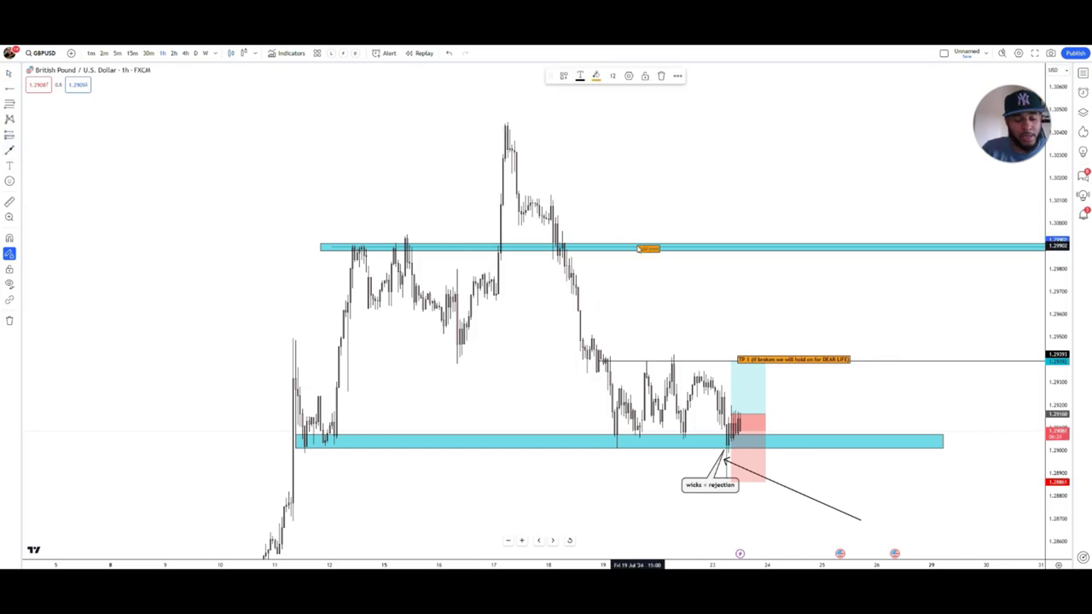
{"action": "type", "text": "Take profits 2"}
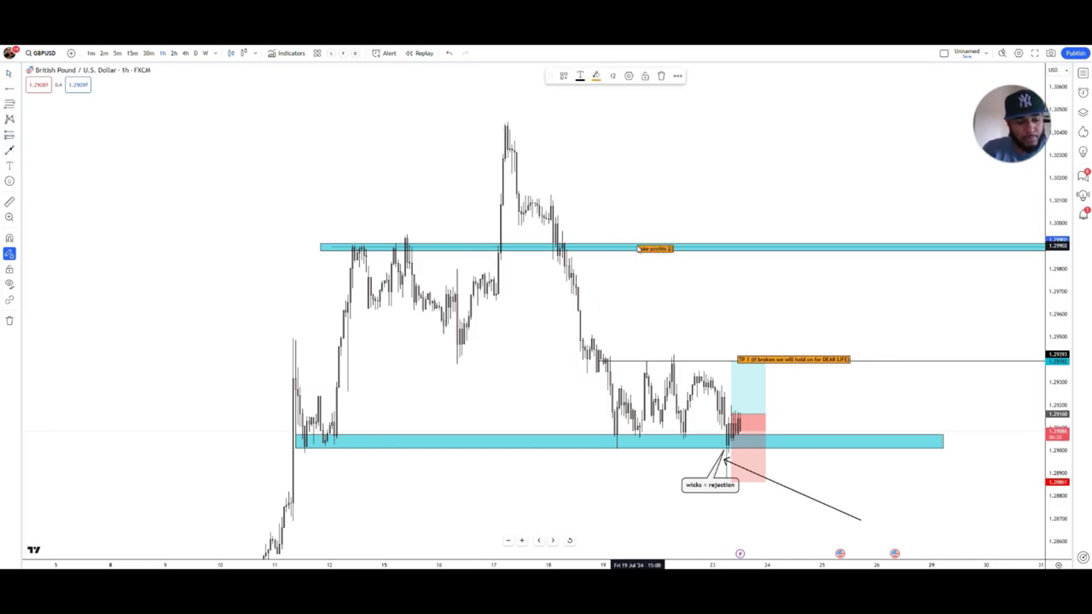
{"action": "type", "text": " ("}
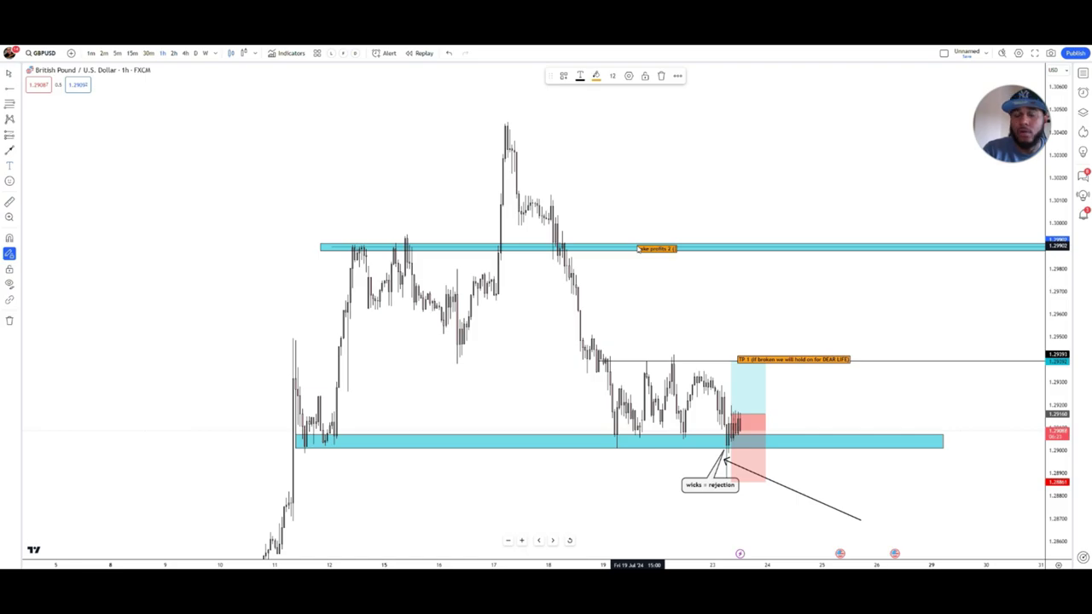
{"action": "type", "text": " book of"}
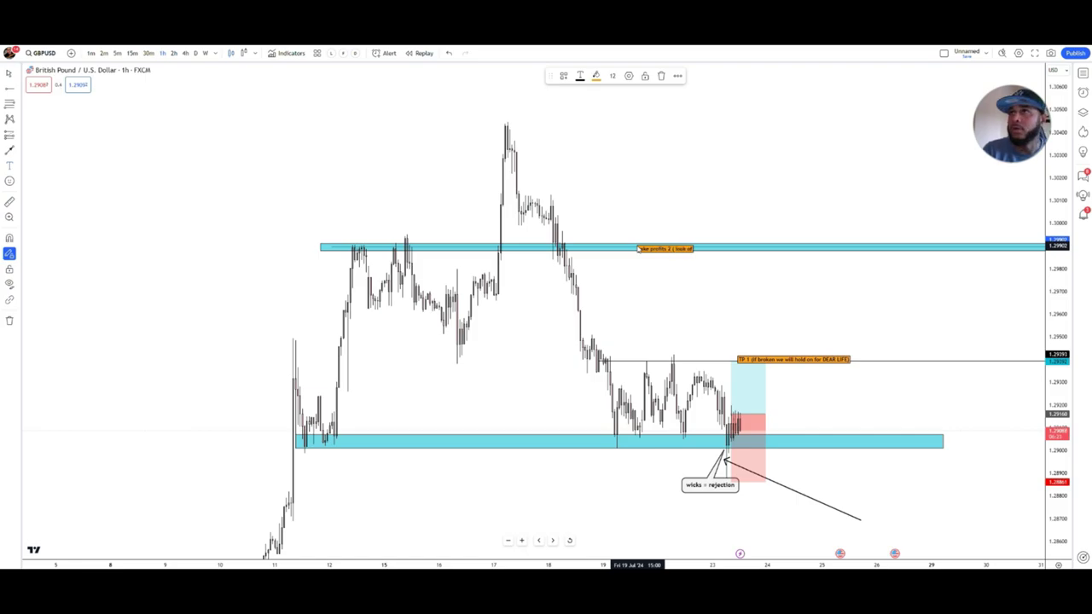
{"action": "type", "text": "r possibl"}
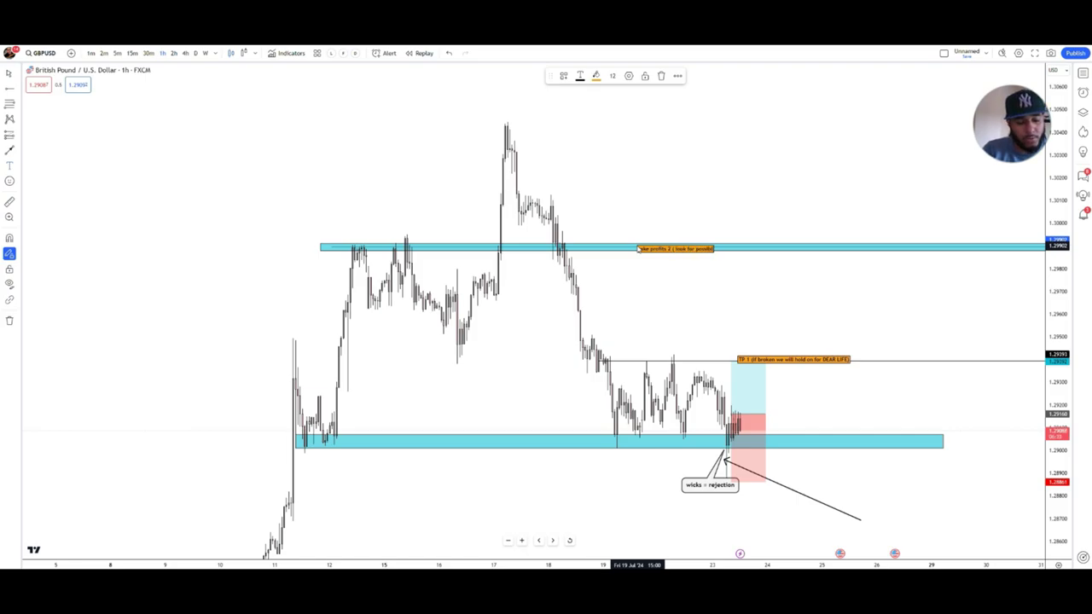
{"action": "type", "text": "e"}
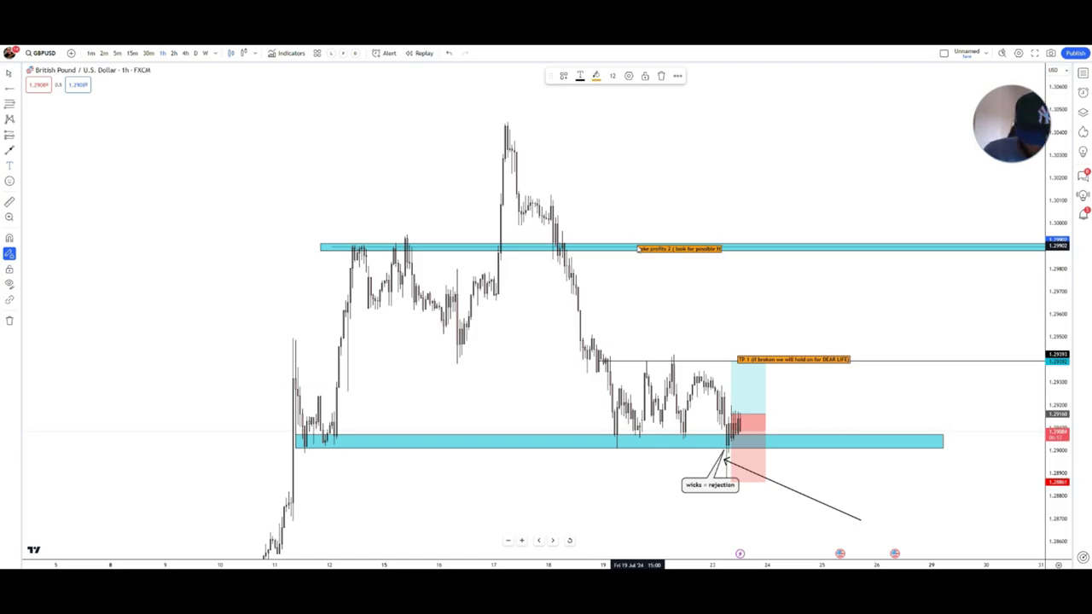
Clear the stray letters after "possible" and finish the second target label with "head & shoulders)".
{"action": "type", "text": "H"}
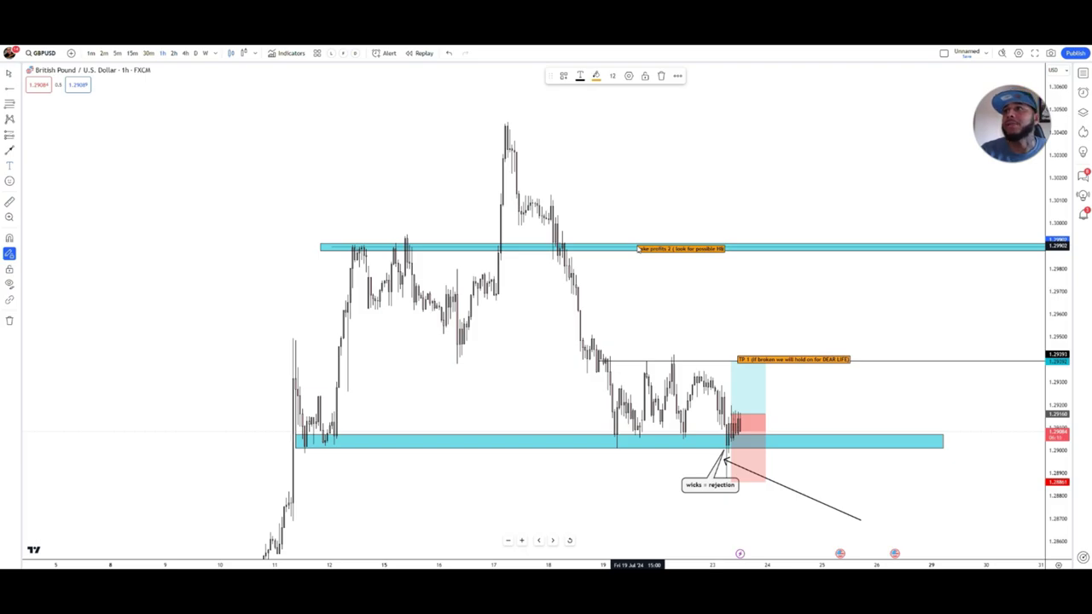
{"action": "key", "text": "F11"}
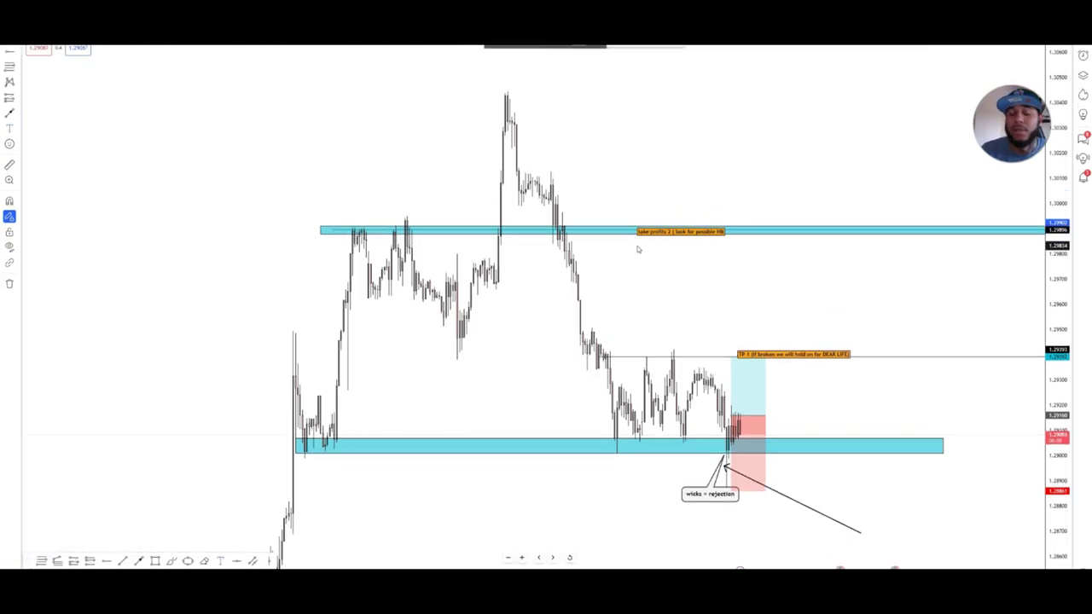
{"action": "key", "text": "BackSpace"}
{"action": "key", "text": "BackSpace"}
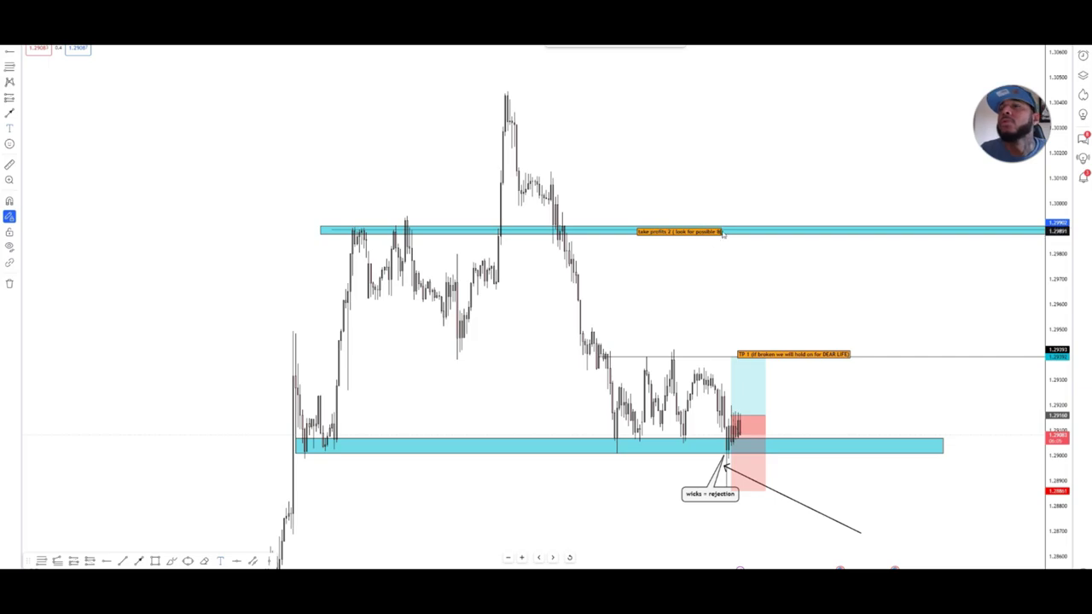
{"action": "key", "text": "BackSpace"}
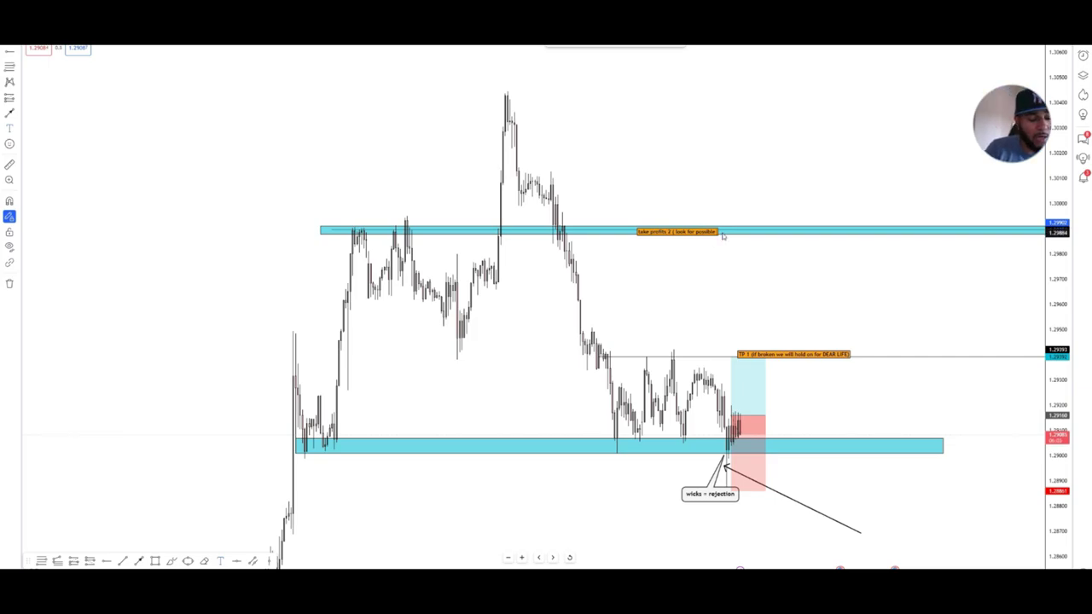
{"action": "type", "text": "head"}
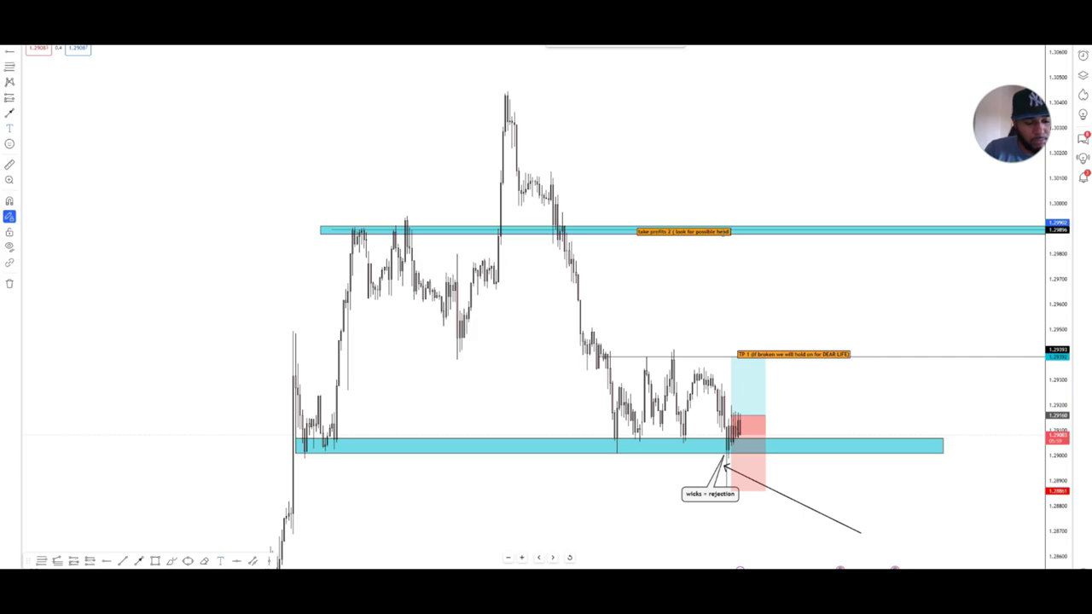
{"action": "type", "text": " & shoulders"}
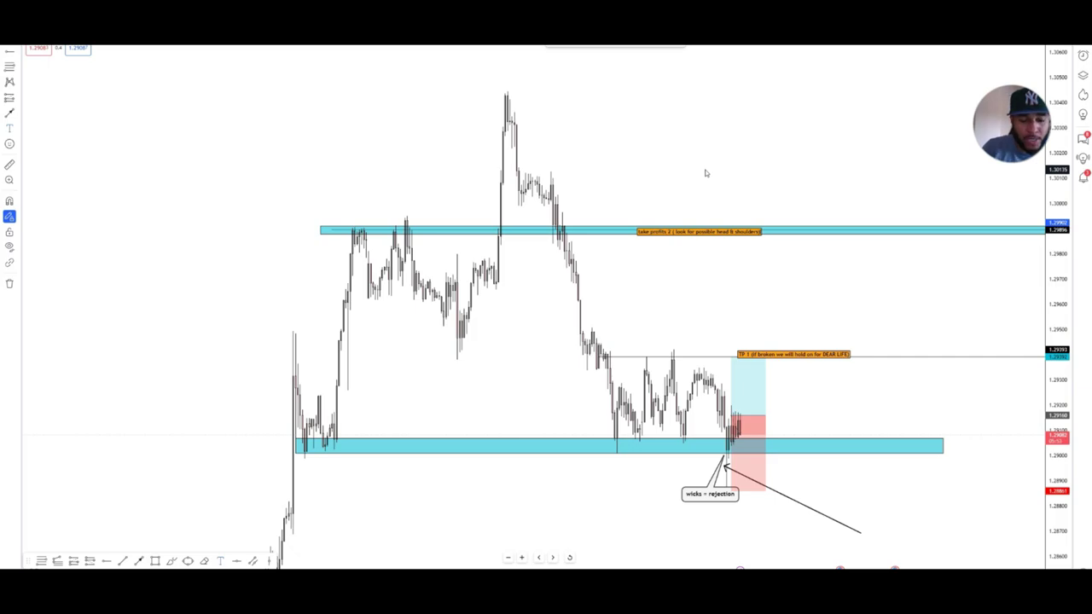
Shift the "take profits 2" label along the 1.299 zone so it sits above the long position.
{"action": "left_click_drag", "start_coordinate": [697, 231], "coordinate": [743, 233]}
{"action": "scroll", "coordinate": [642, 193], "scroll_direction": "up", "scroll_amount": 2}
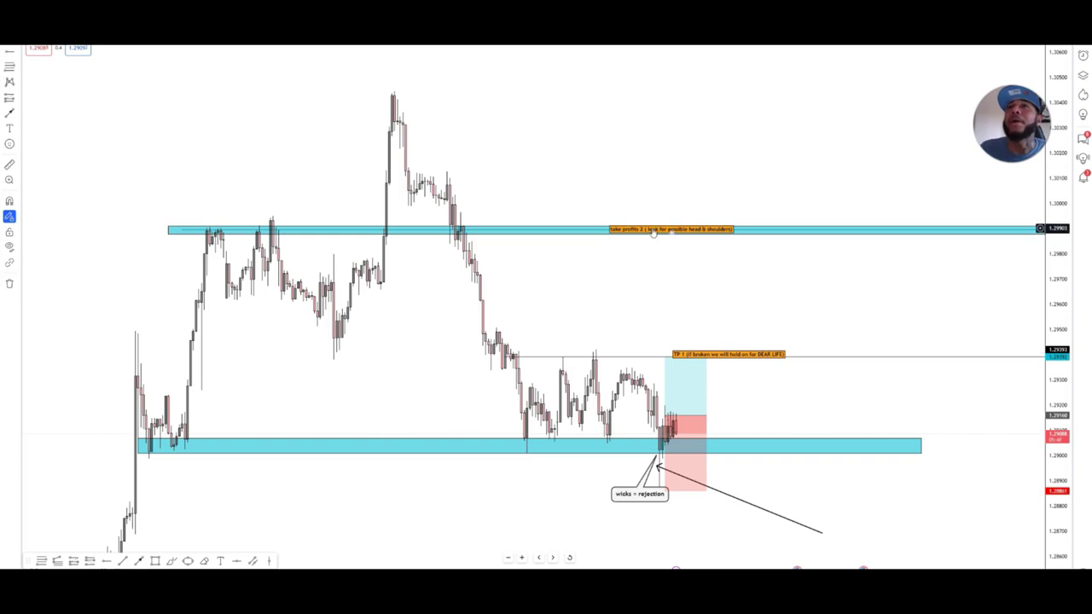
{"action": "left_click", "coordinate": [730, 316]}
{"action": "left_click_drag", "start_coordinate": [700, 234], "coordinate": [707, 234]}
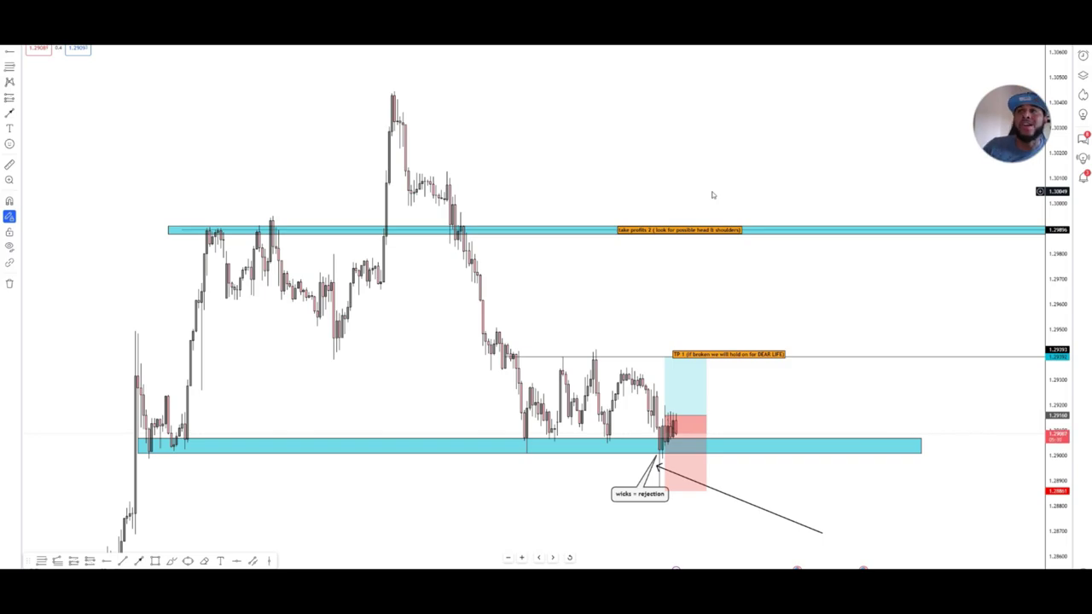
Raise the long position's target to the 1.299 zone at 1.29896 and widen the position toward later dates.
{"action": "left_click", "coordinate": [666, 355]}
{"action": "left_click_drag", "start_coordinate": [666, 355], "coordinate": [631, 230]}
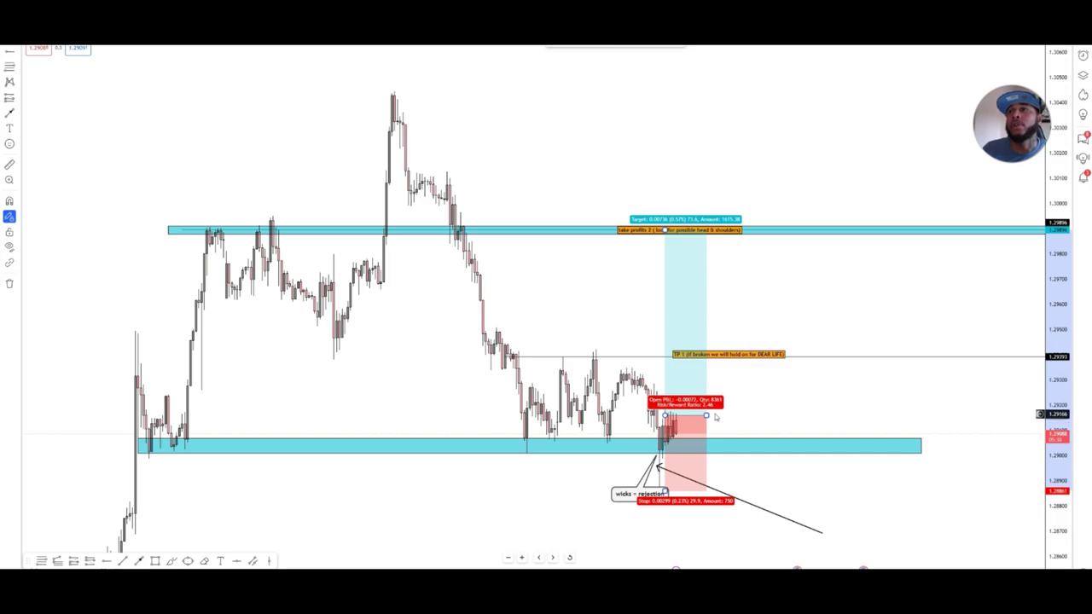
{"action": "left_click_drag", "start_coordinate": [706, 416], "coordinate": [798, 415]}
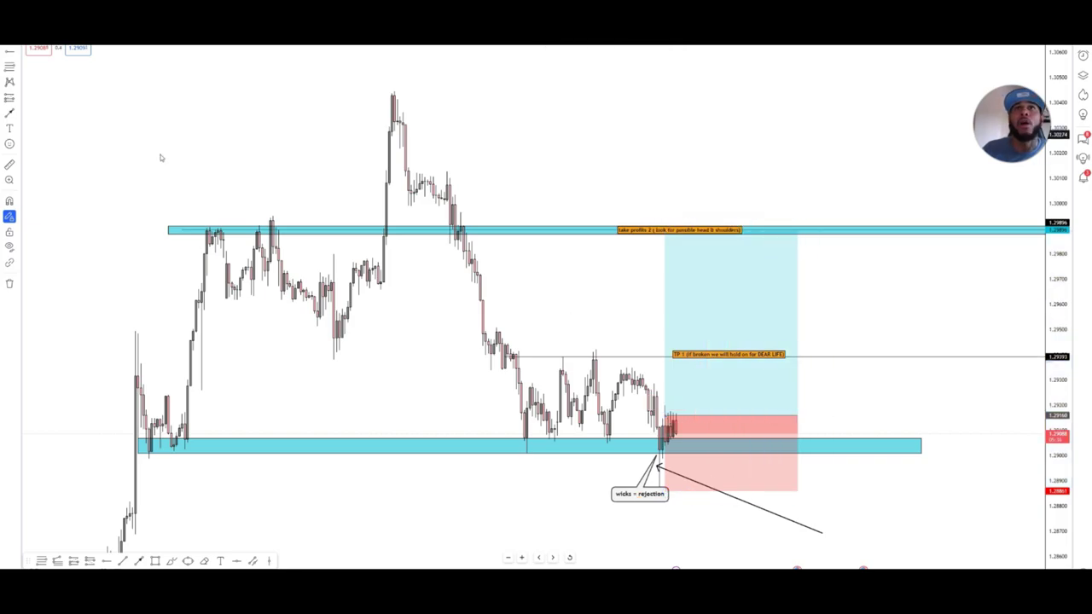
Draw a thin rectangle zone at about 1.3044 from the July 17 high, extending past the long position.
{"action": "left_click", "coordinate": [155, 561]}
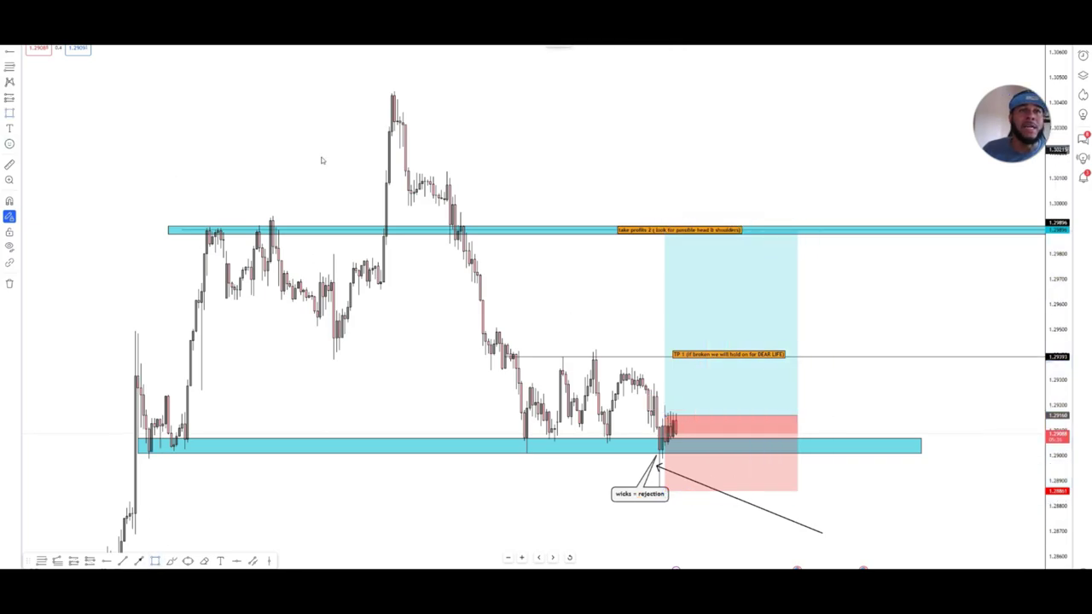
{"action": "mouse_move", "coordinate": [392, 93]}
{"action": "left_mouse_down"}
{"action": "mouse_move", "coordinate": [982, 102]}
{"action": "mouse_move", "coordinate": [956, 101]}
{"action": "mouse_move", "coordinate": [859, 154]}
{"action": "mouse_move", "coordinate": [949, 129]}
{"action": "left_mouse_up"}
{"action": "left_click", "coordinate": [815, 121]}
{"action": "scroll", "coordinate": [777, 150], "scroll_direction": "up", "scroll_amount": 2}
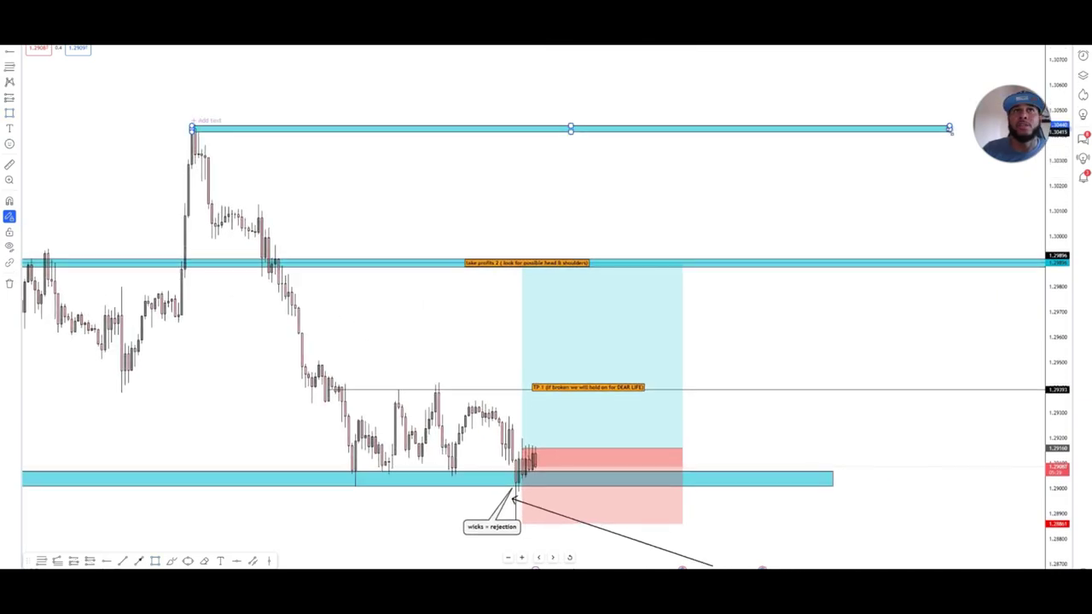
{"action": "left_click", "coordinate": [693, 162]}
{"action": "left_click_drag", "start_coordinate": [574, 100], "coordinate": [721, 100]}
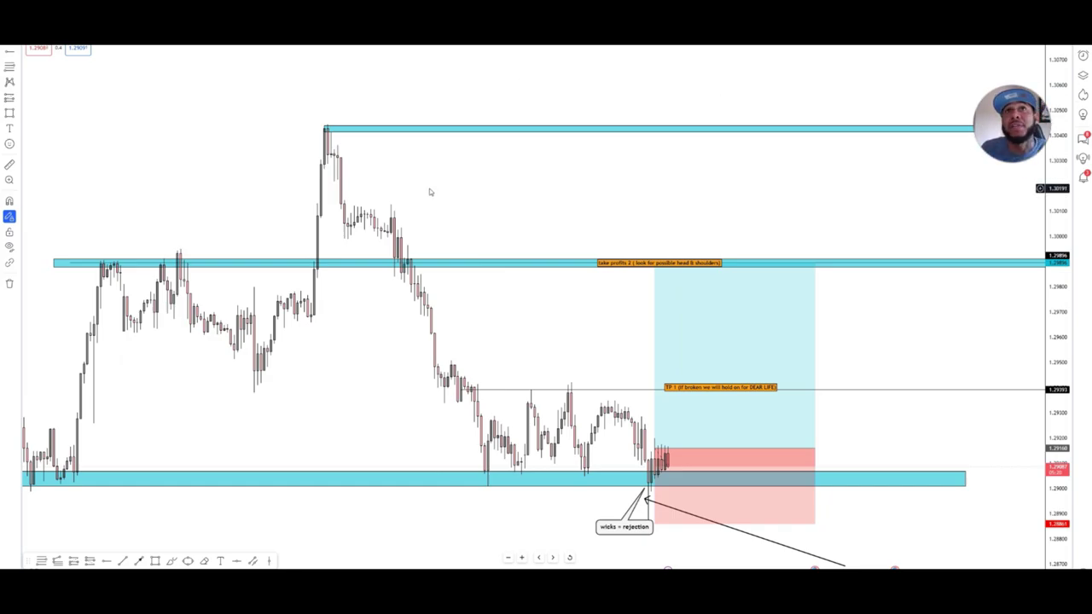
Label the 1.304 zone at the July 17 high with the text "ultimate take profits".
{"action": "left_click", "coordinate": [10, 129]}
{"action": "left_click", "coordinate": [589, 130]}
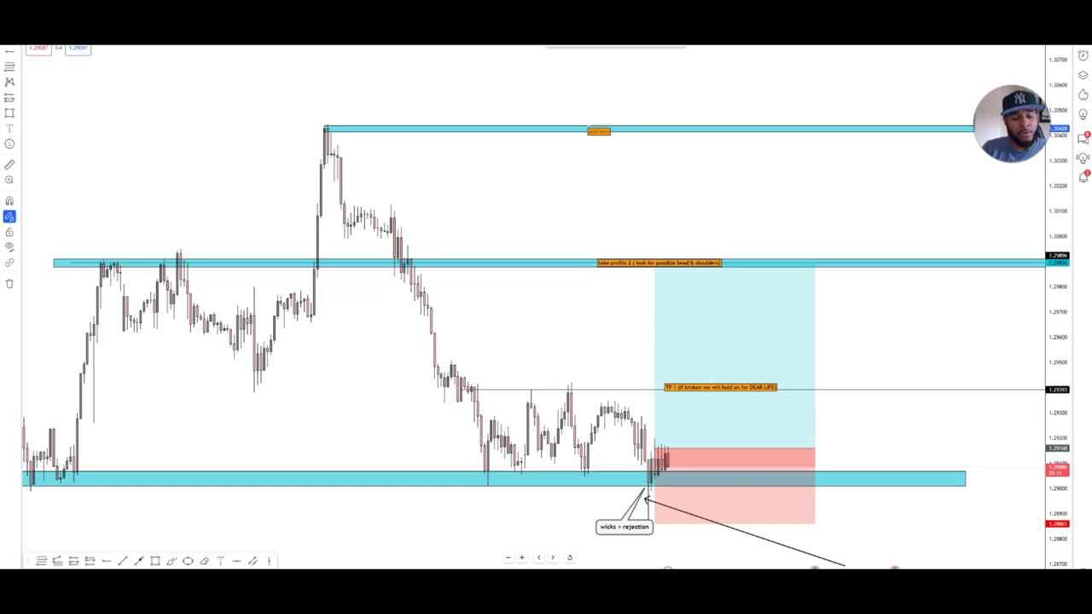
{"action": "type", "text": "ultimate take p"}
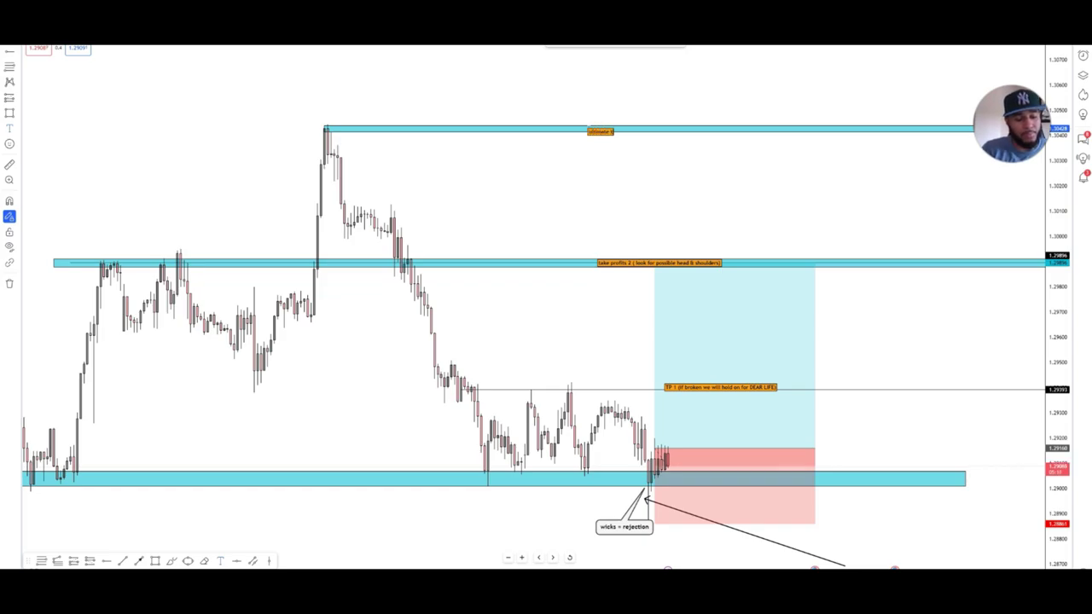
{"action": "type", "text": "rofits"}
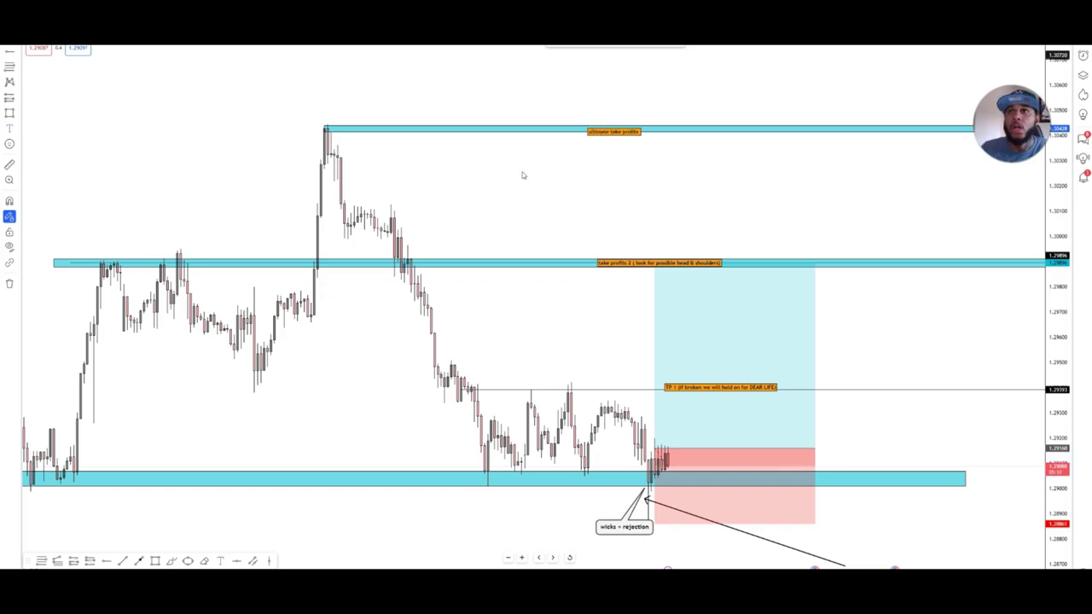
{"action": "left_click_drag", "start_coordinate": [561, 165], "coordinate": [579, 148]}
{"action": "scroll", "coordinate": [563, 273], "scroll_direction": "down", "scroll_amount": 3}
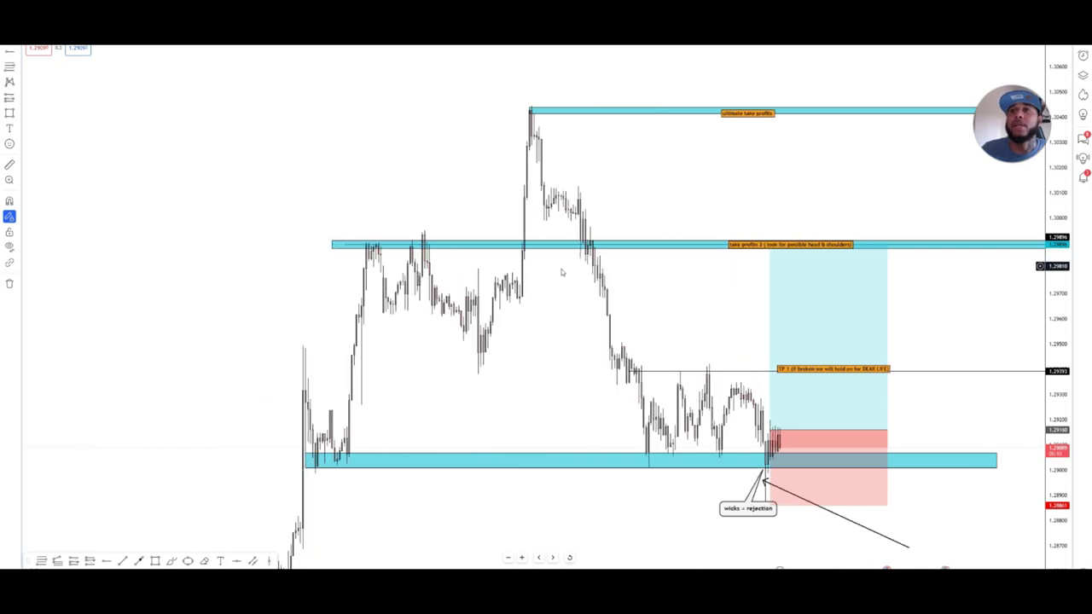
Raise the lower edge of the 1.290 support rectangle slightly, to about 1.2902, using its earliest corner.
{"action": "scroll", "coordinate": [594, 330], "scroll_direction": "up", "scroll_amount": 3}
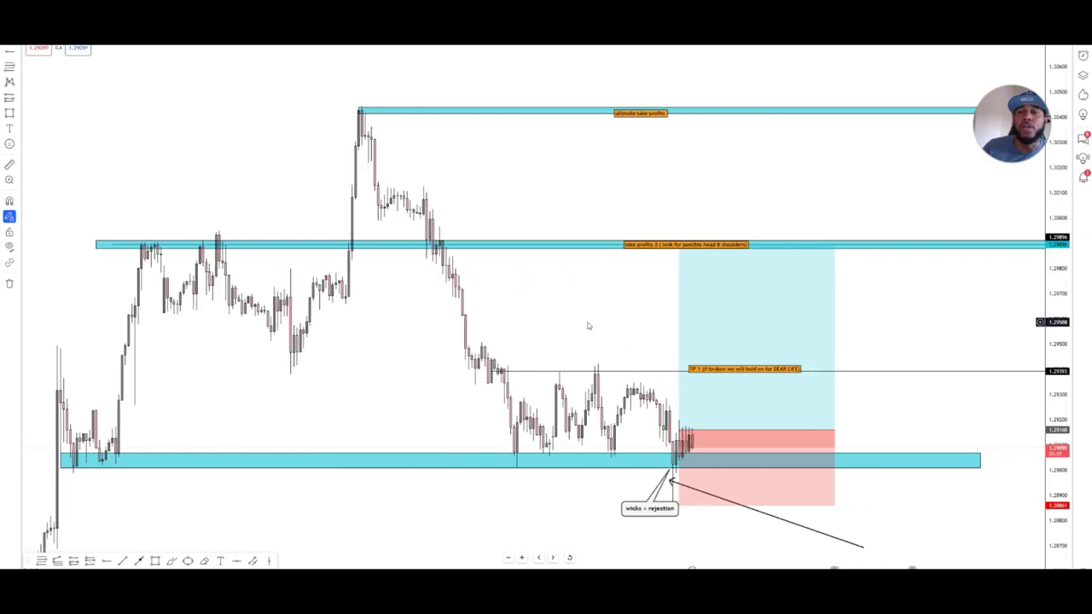
{"action": "left_click", "coordinate": [63, 465]}
{"action": "left_click_drag", "start_coordinate": [61, 469], "coordinate": [63, 465]}
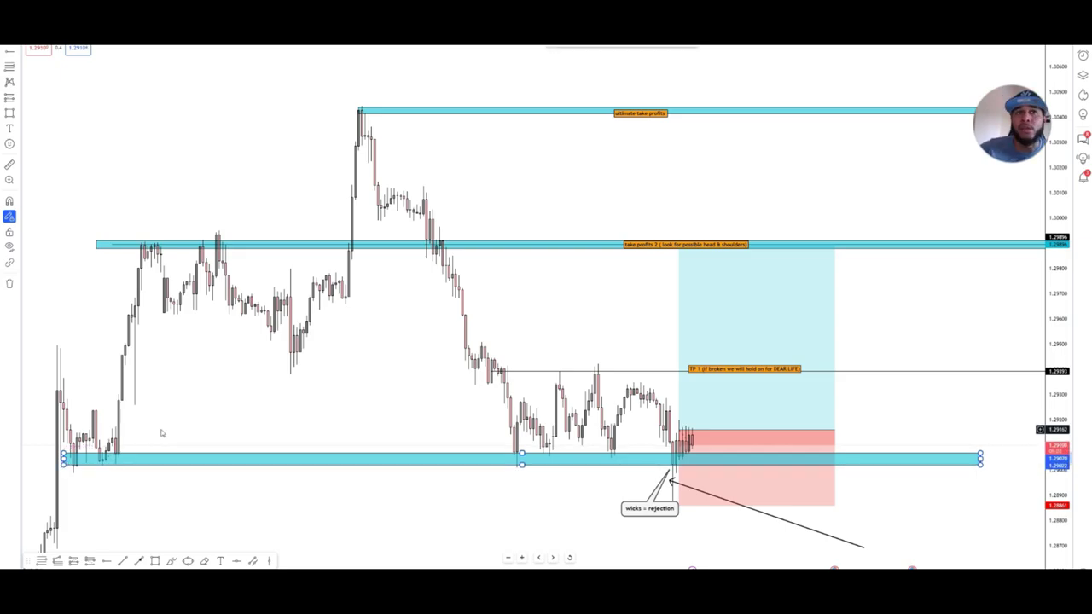
Examine the rejection wick below the 1.290 support zone and its distance to the take-profit zones.
{"action": "scroll", "coordinate": [148, 434], "scroll_direction": "up", "scroll_amount": 3}
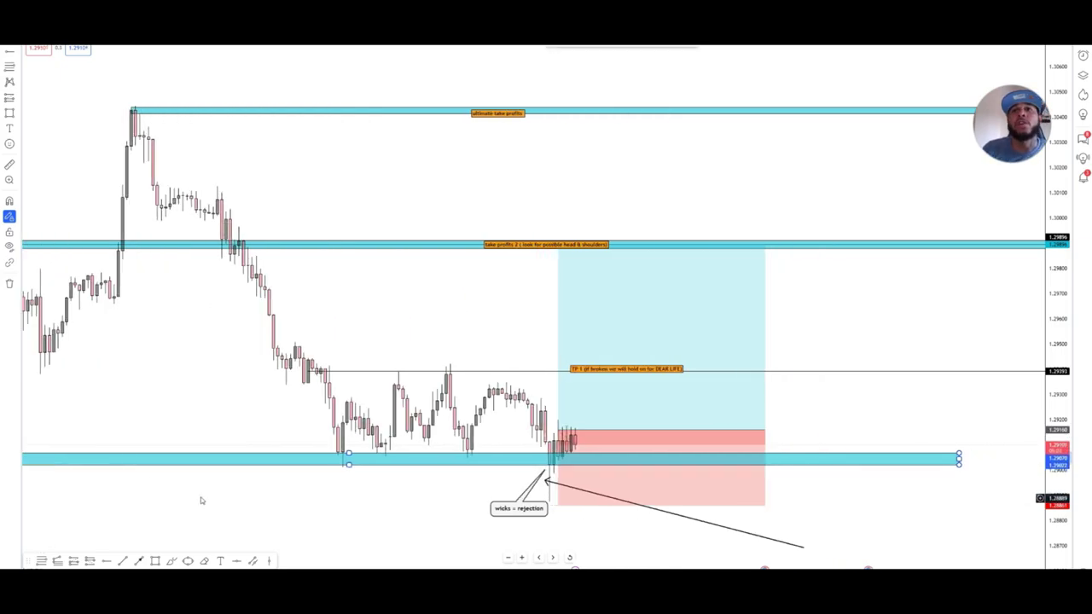
{"action": "left_click_drag", "start_coordinate": [518, 483], "coordinate": [487, 441]}
{"action": "left_click", "coordinate": [522, 437]}
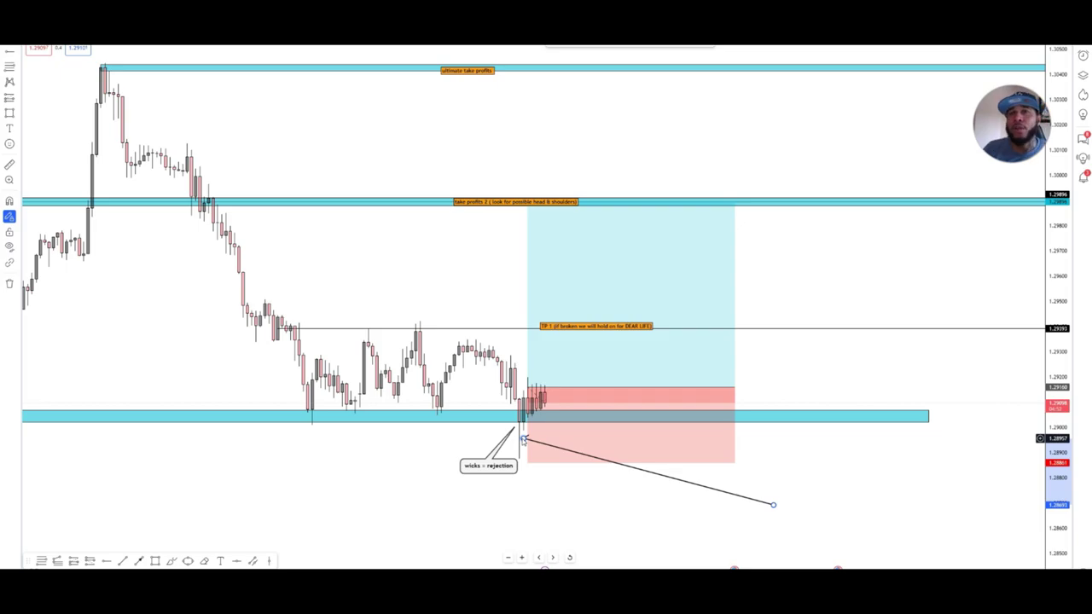
{"action": "scroll", "coordinate": [529, 429], "scroll_direction": "down", "scroll_amount": 3}
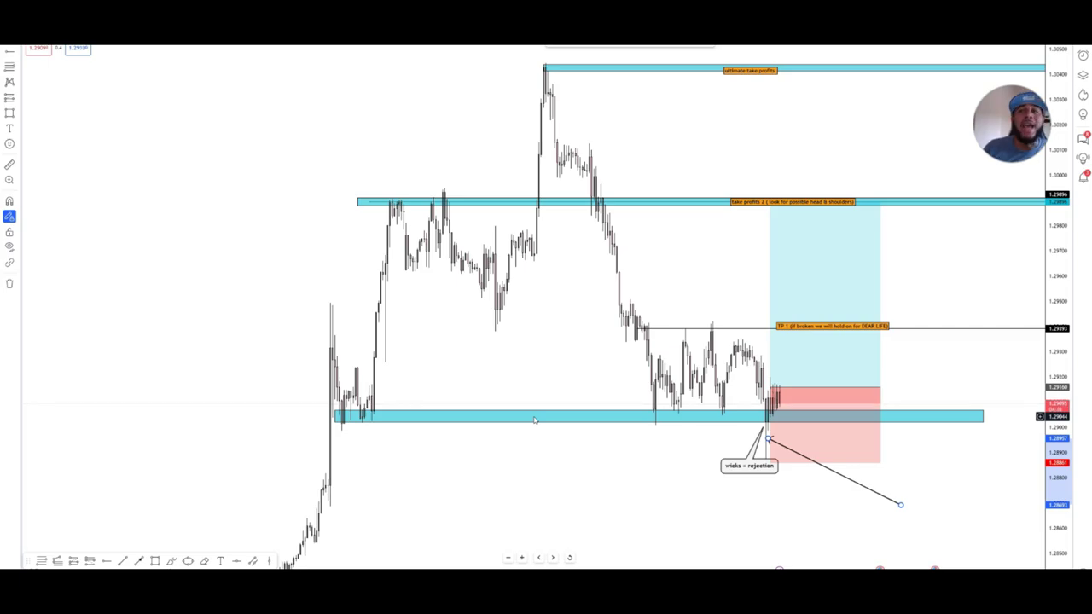
{"action": "scroll", "coordinate": [535, 420], "scroll_direction": "up", "scroll_amount": 3}
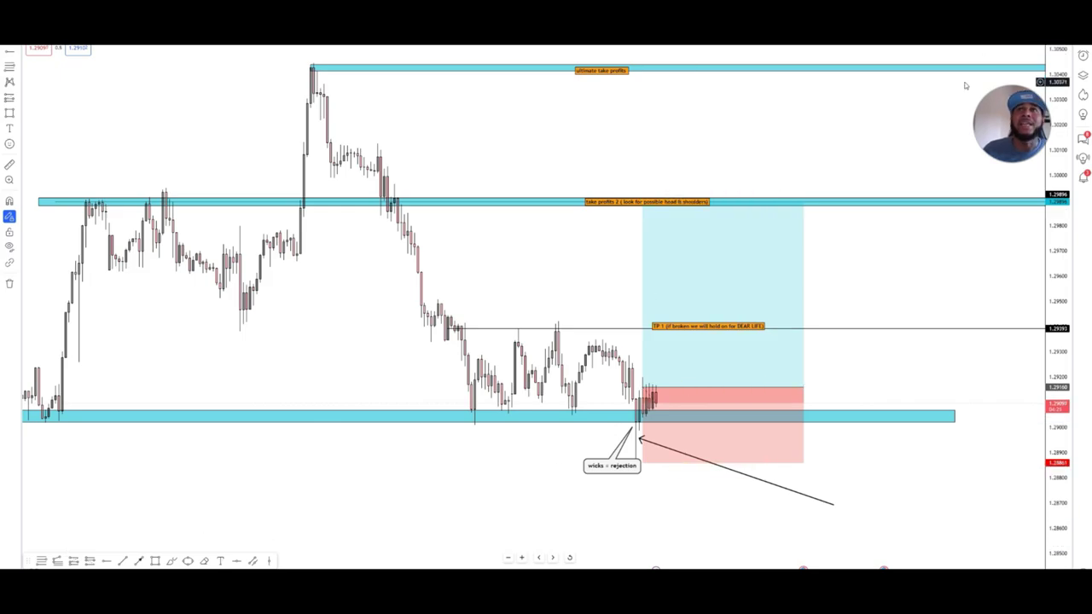
Leave the full-screen chart, switch to Discord and review the posted trade signals in the big-lot-signals and free-signals channels.
{"action": "key", "text": "Escape"}
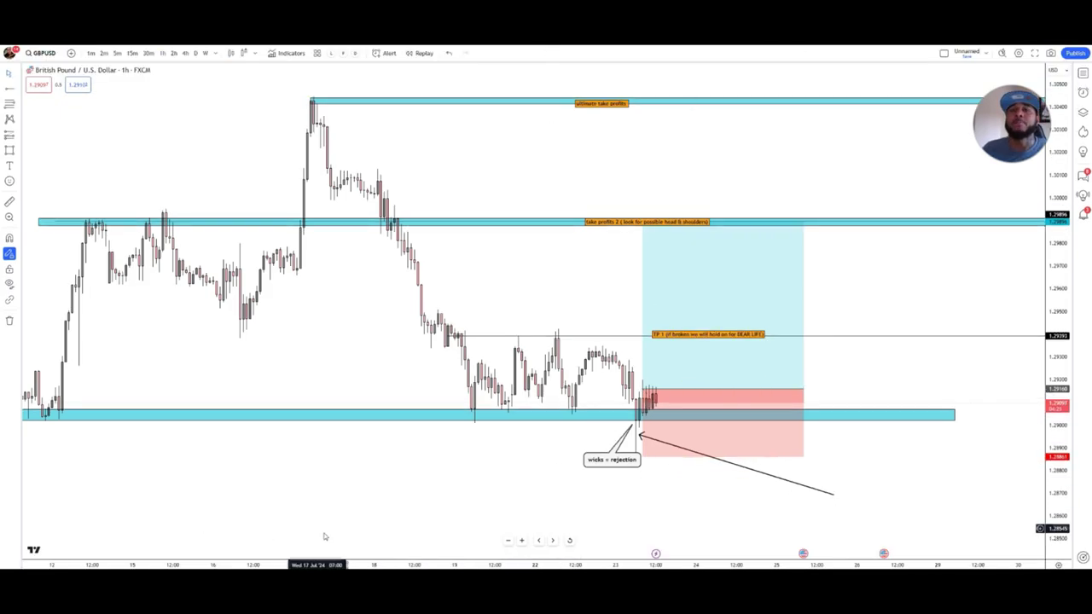
{"action": "key", "text": "alt+Tab"}
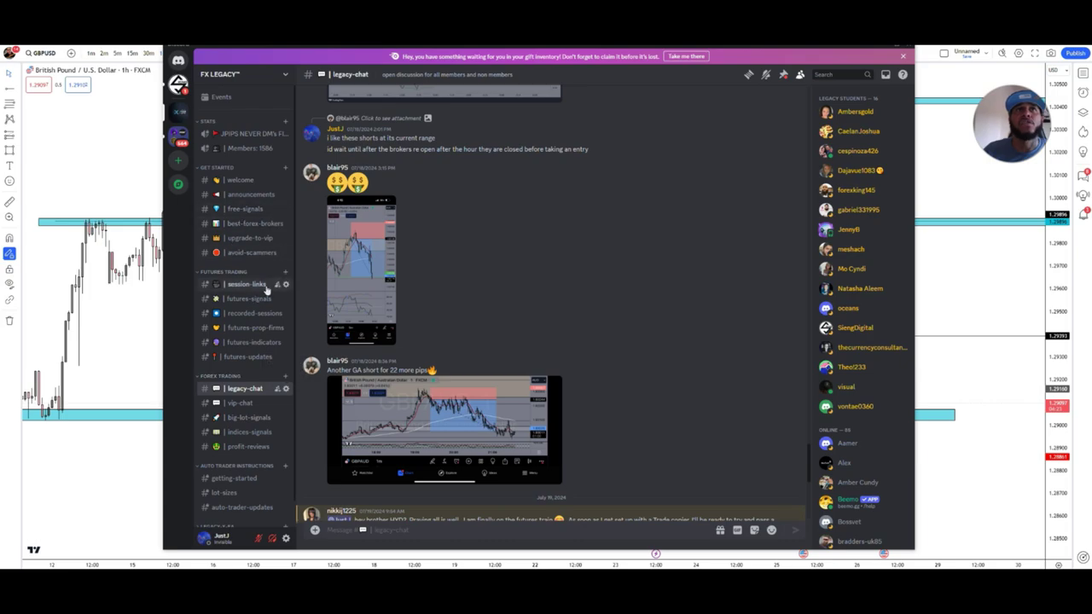
{"action": "left_click", "coordinate": [244, 418]}
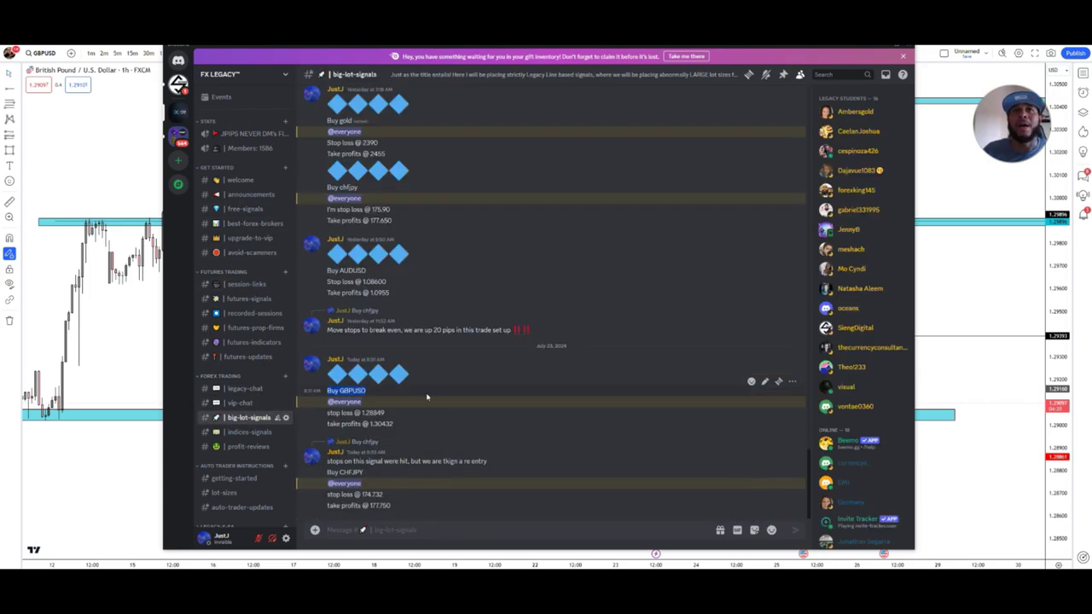
{"action": "scroll", "coordinate": [384, 478], "scroll_direction": "up", "scroll_amount": 3}
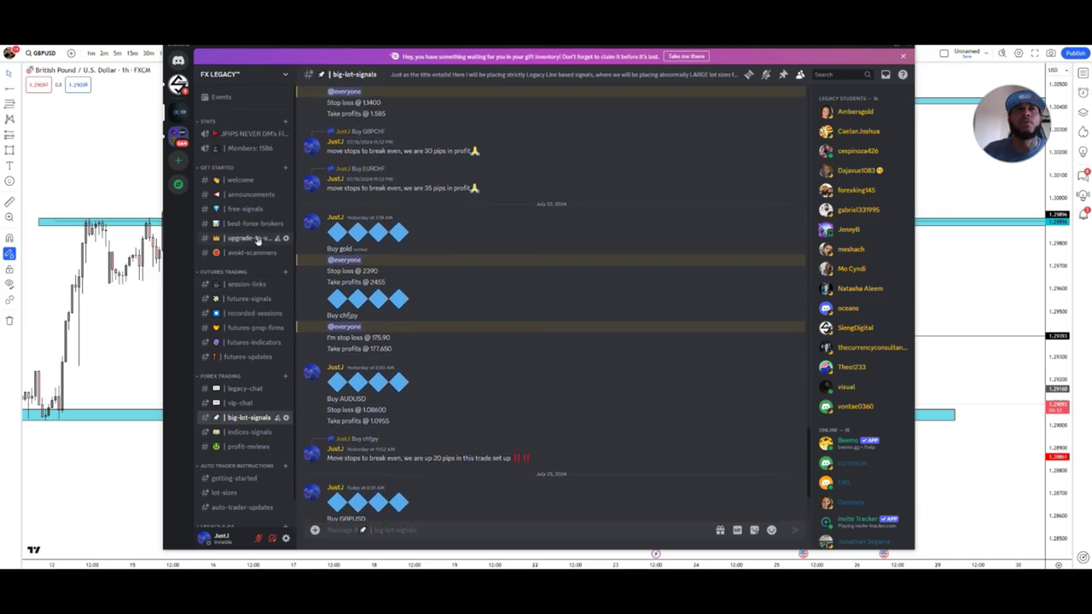
{"action": "left_click", "coordinate": [250, 211]}
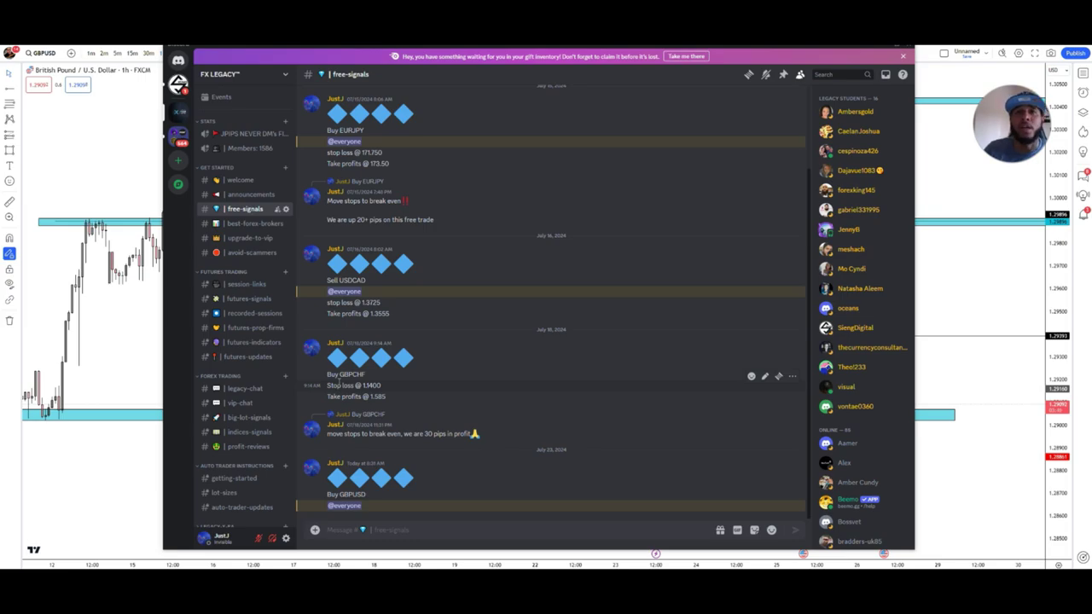
Leave Discord and look at the open GBPUSD buy on the MetaTrader 1-hour chart.
{"action": "left_click", "coordinate": [965, 387]}
{"action": "scroll", "coordinate": [645, 337], "scroll_direction": "down", "scroll_amount": 4}
{"action": "scroll", "coordinate": [644, 338], "scroll_direction": "up", "scroll_amount": 3}
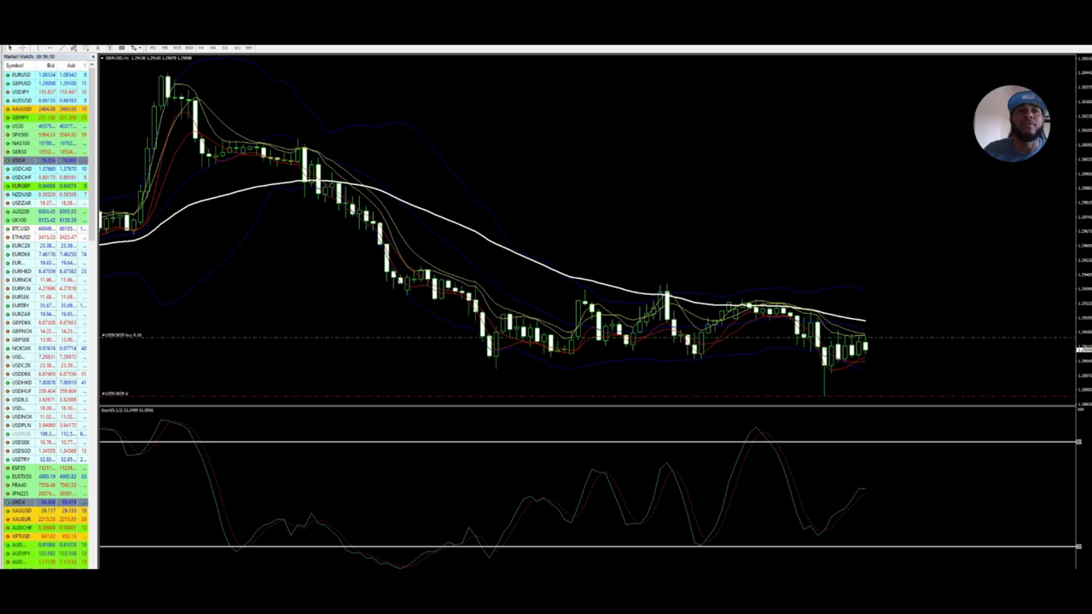
Back on the TradingView chart, raise the long position's target to the "ultimate take profits" zone at about 1.3044 and widen it to about July 26.
{"action": "left_click", "coordinate": [195, 559]}
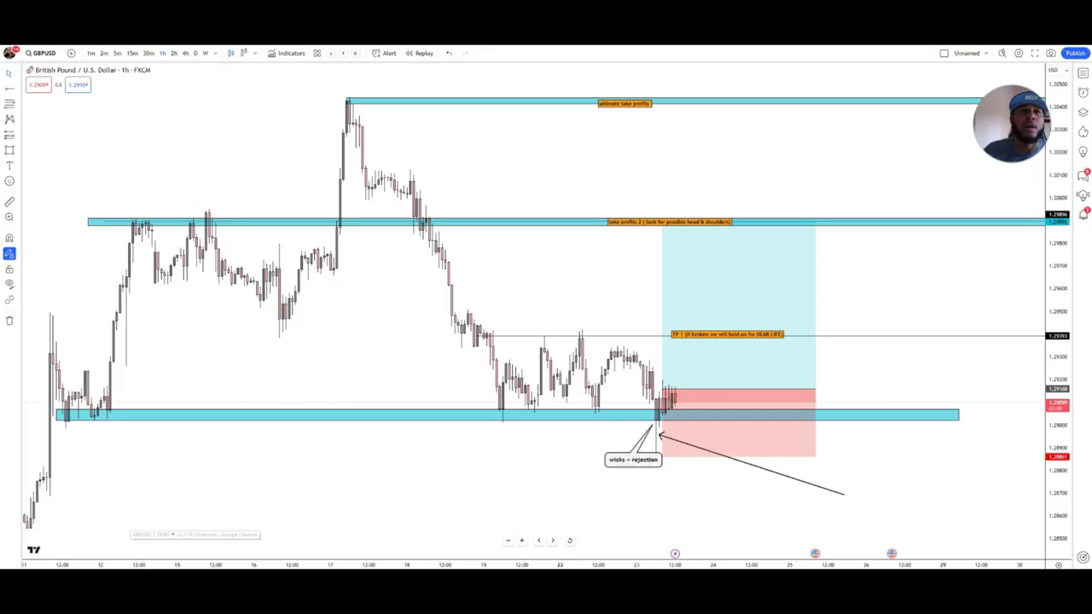
{"action": "scroll", "coordinate": [872, 310], "scroll_direction": "up", "scroll_amount": 3}
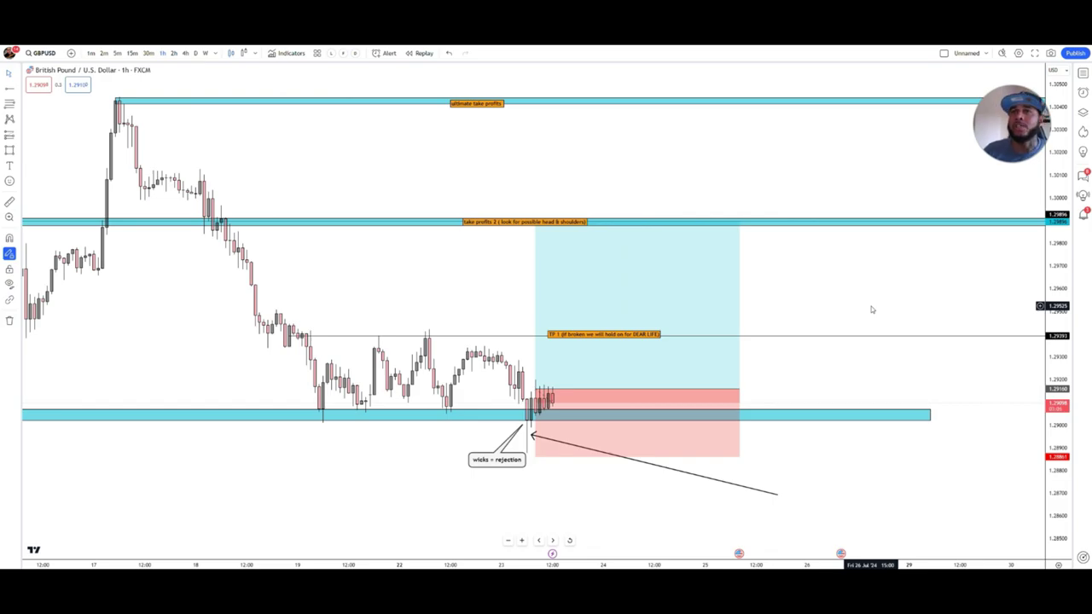
{"action": "scroll", "coordinate": [853, 290], "scroll_direction": "down", "scroll_amount": 3}
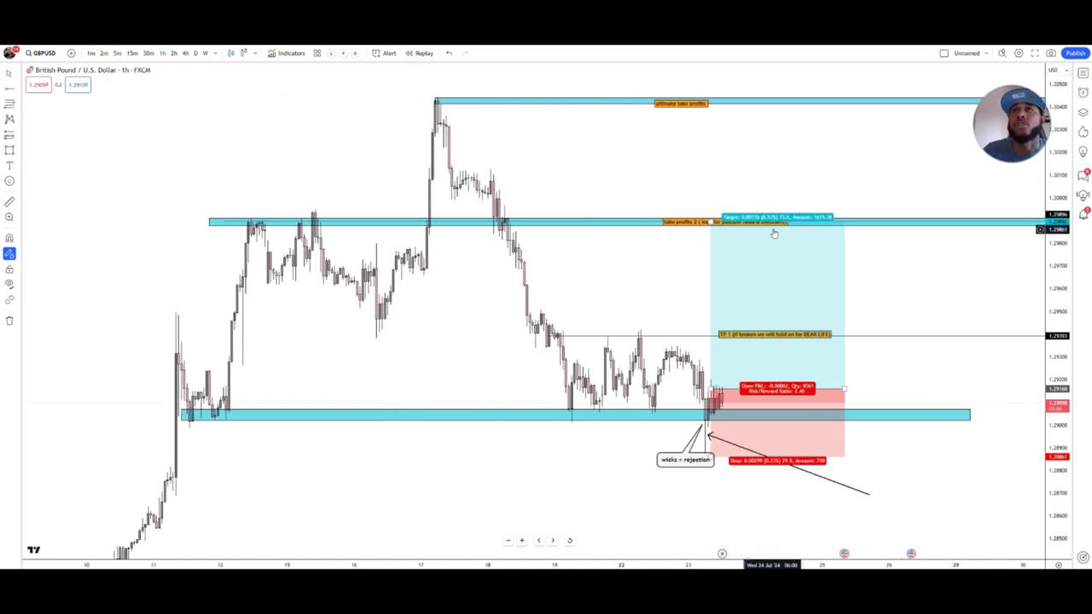
{"action": "left_click_drag", "start_coordinate": [711, 220], "coordinate": [701, 102]}
{"action": "left_click", "coordinate": [678, 133]}
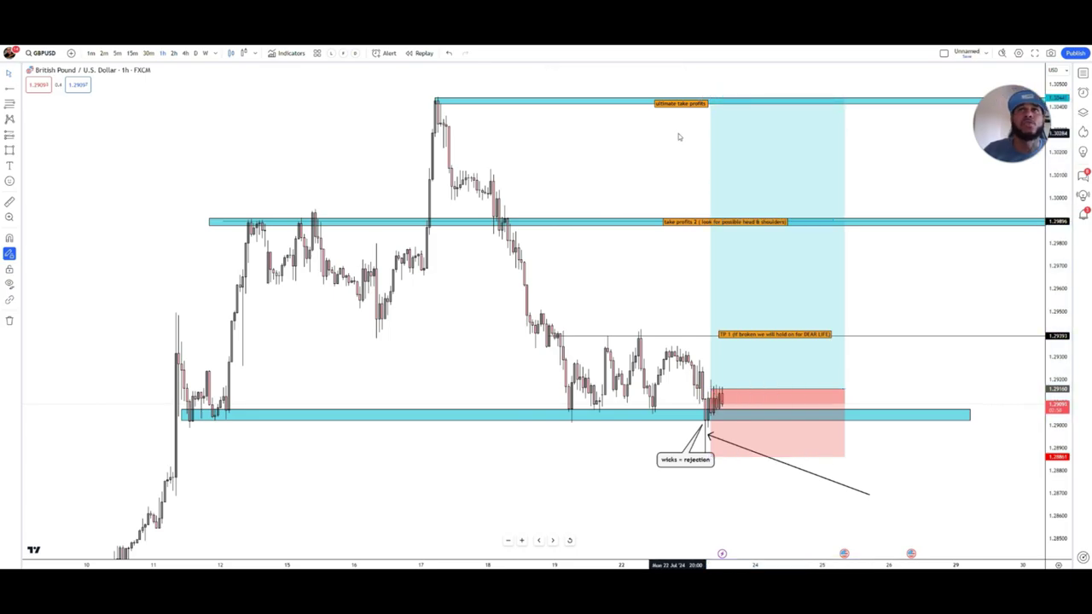
{"action": "scroll", "coordinate": [678, 133], "scroll_direction": "up", "scroll_amount": 1}
{"action": "left_click_drag", "start_coordinate": [826, 389], "coordinate": [897, 388]}
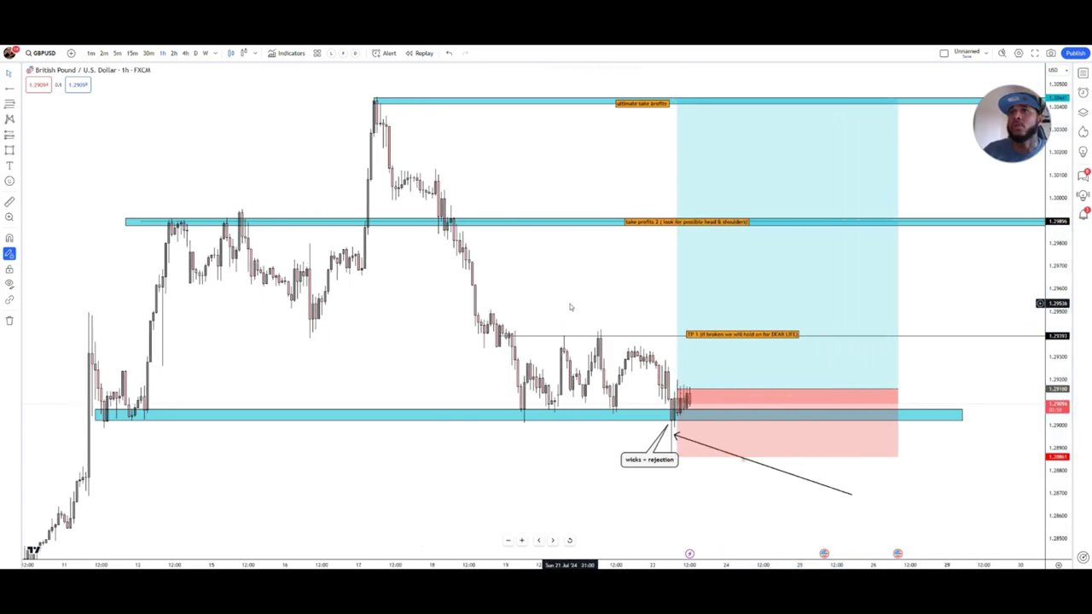